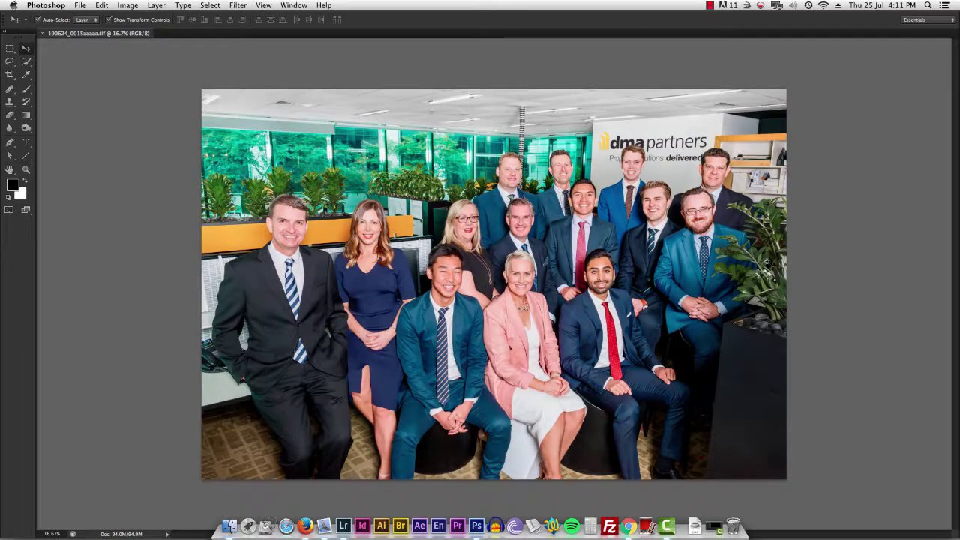
Examine the plant overlapping the bearded man's jacket and the company sign on the wall behind the group
left_click_drag(762, 260, 930, 180)
left_click_drag(936, 177, 618, 193)
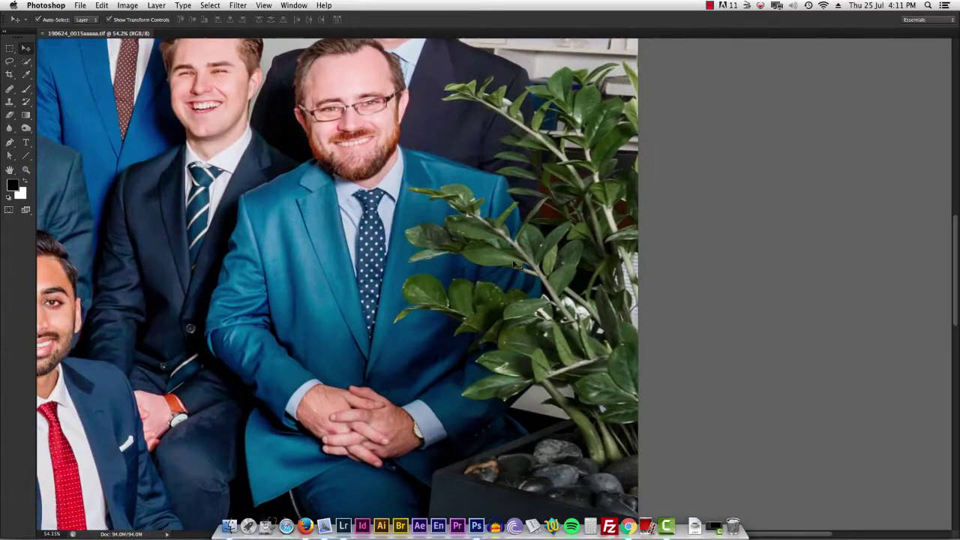
scroll(526, 286, "down", 8)
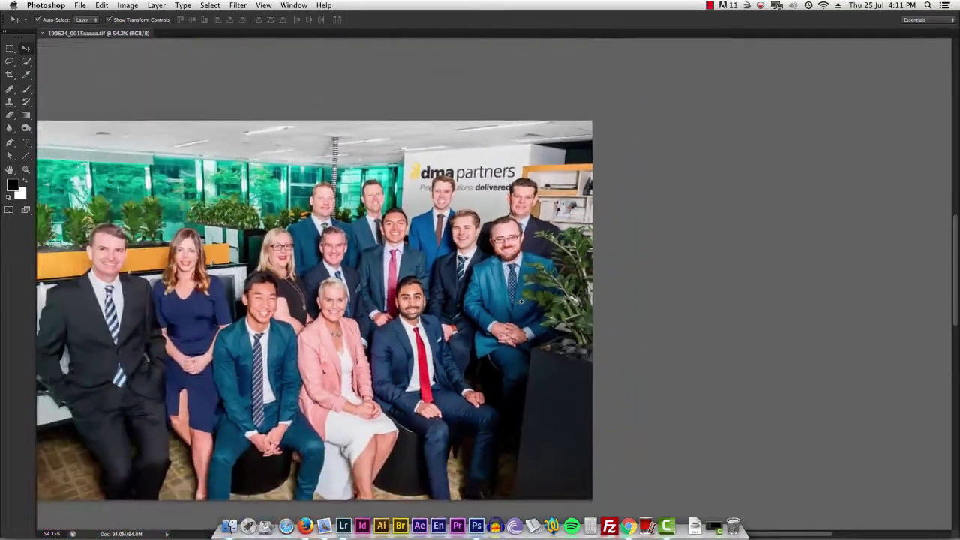
scroll(562, 320, "up", 2)
scroll(561, 320, "up", 1)
scroll(560, 317, "down", 2)
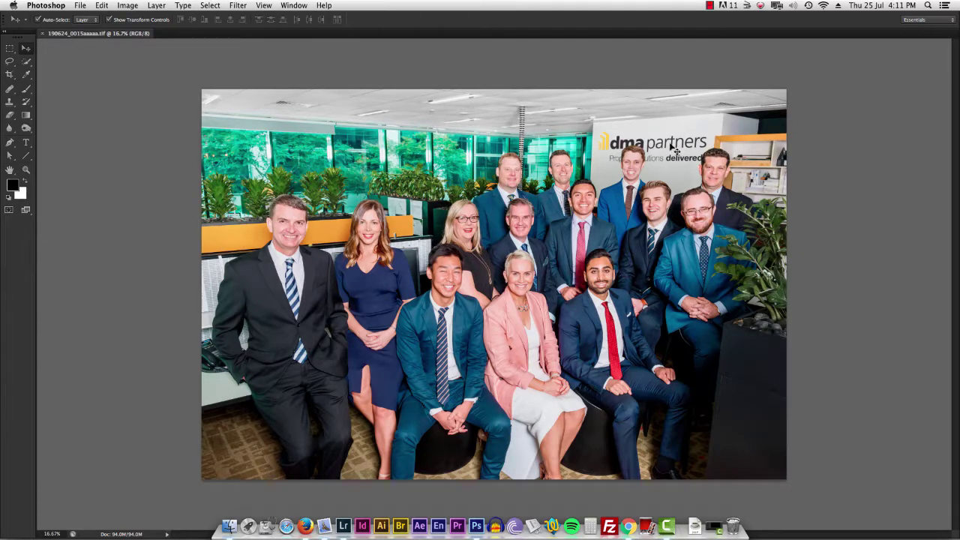
scroll(674, 142, "up", 6)
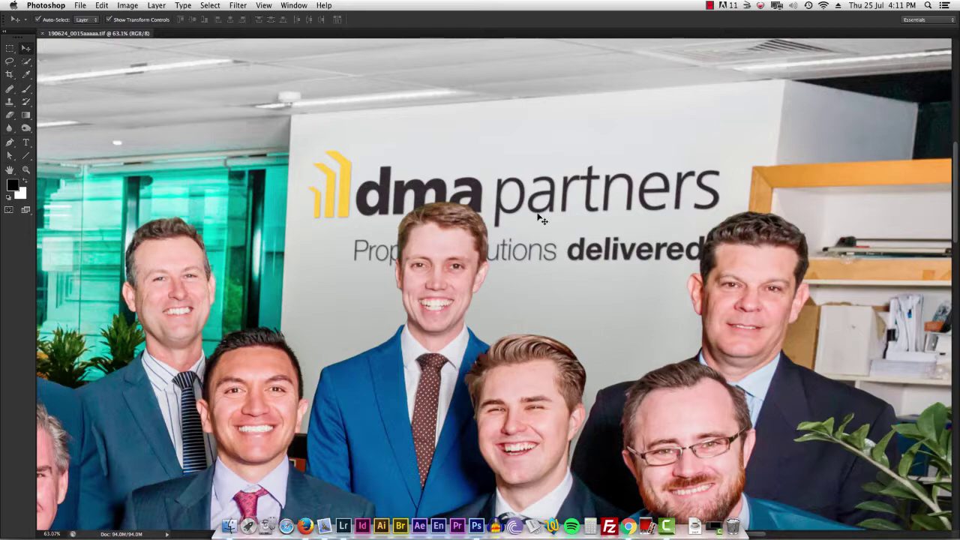
scroll(559, 236, "down", 5)
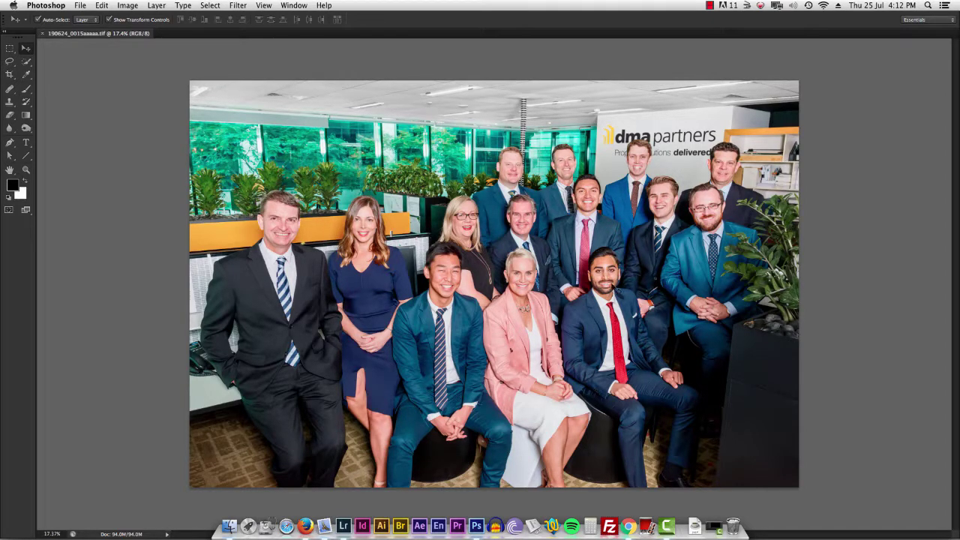
Look over the people across the group photo, comparing their clothing with the bearded man's plant-covered jacket
scroll(531, 289, "up", 5)
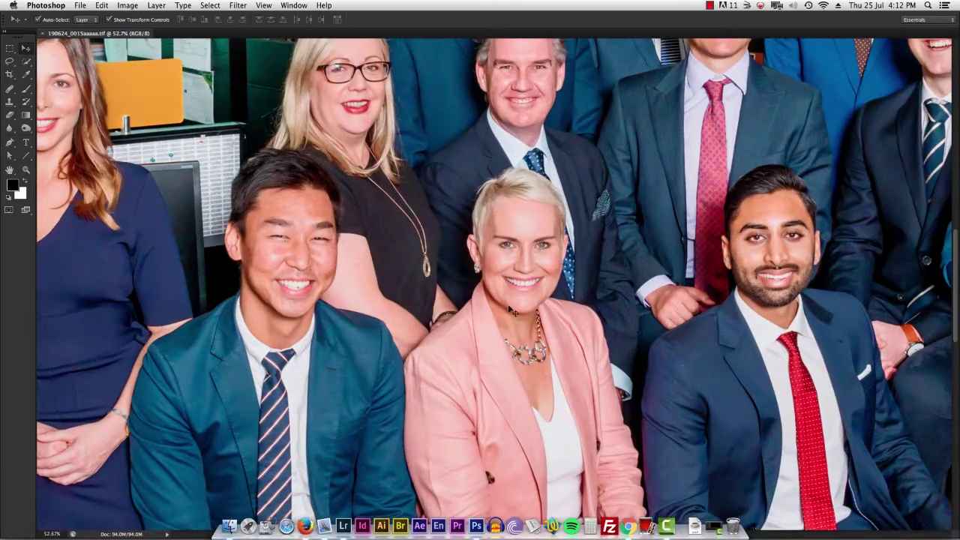
left_click_drag(347, 252, 516, 318)
scroll(516, 319, "down", 6)
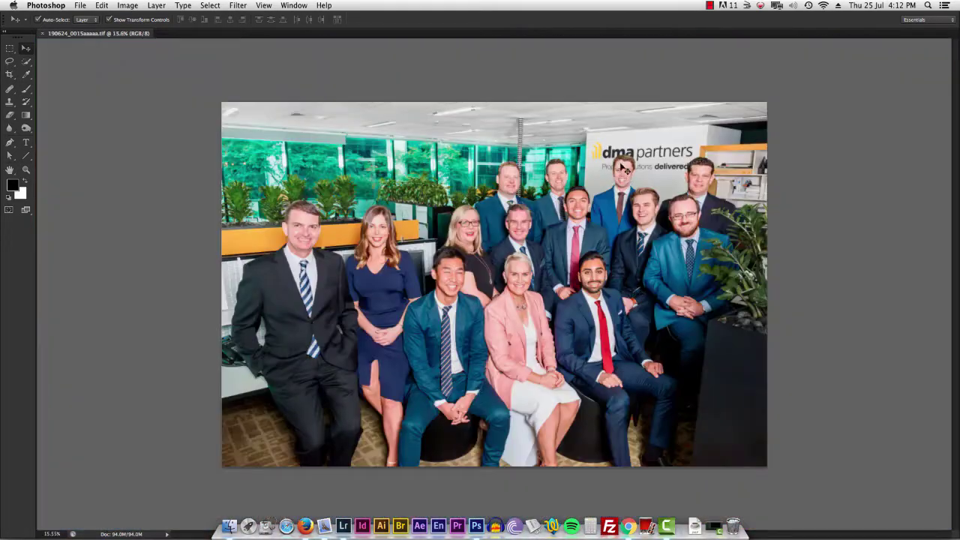
scroll(710, 322, "up", 1)
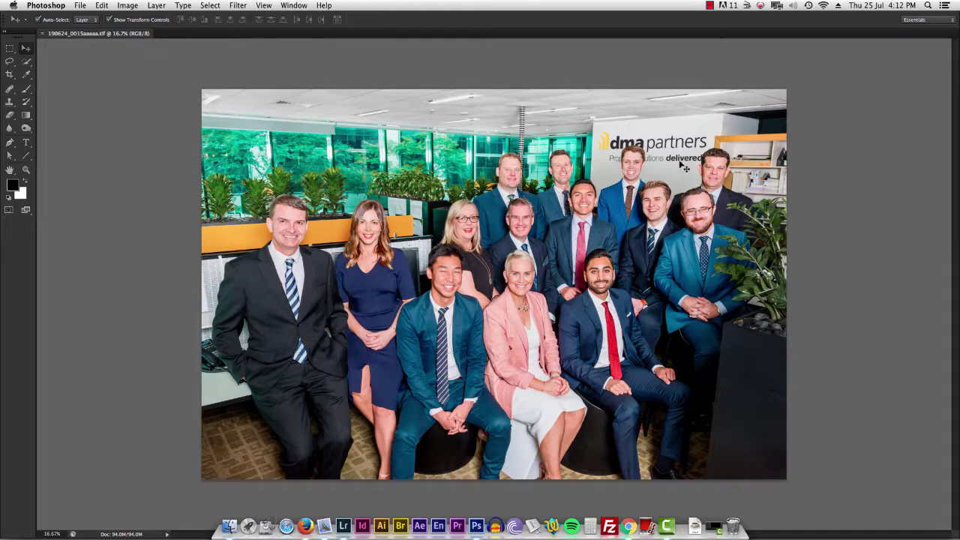
scroll(624, 240, "up", 5)
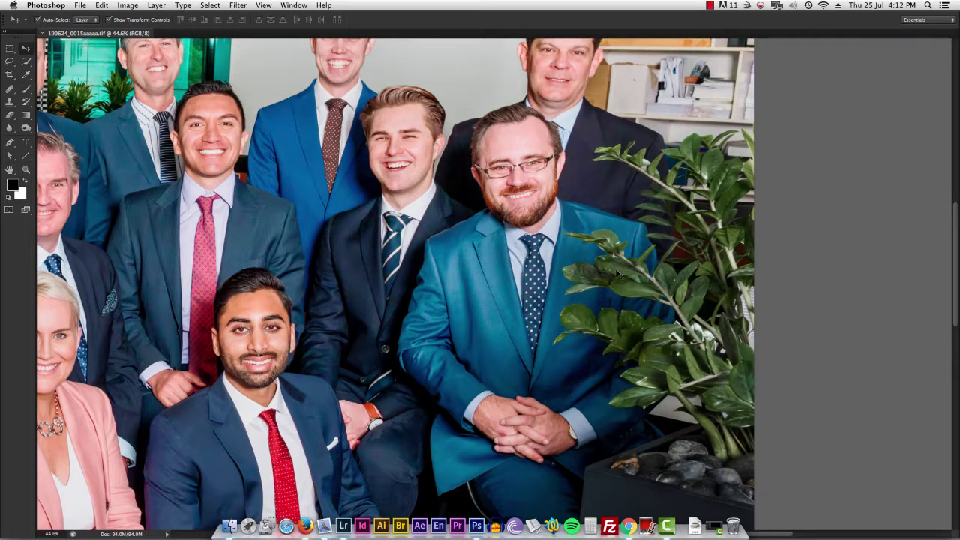
scroll(651, 325, "down", 3)
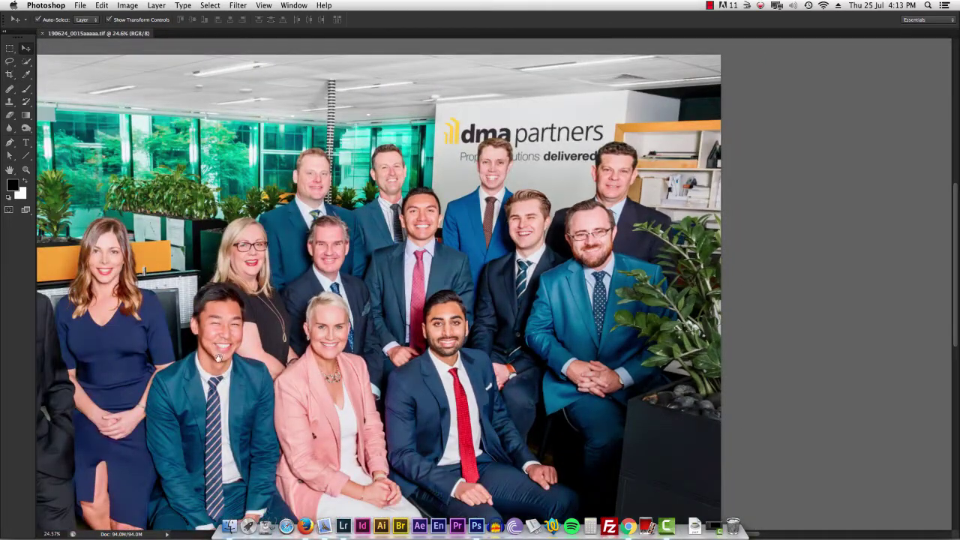
left_click_drag(212, 365, 493, 321)
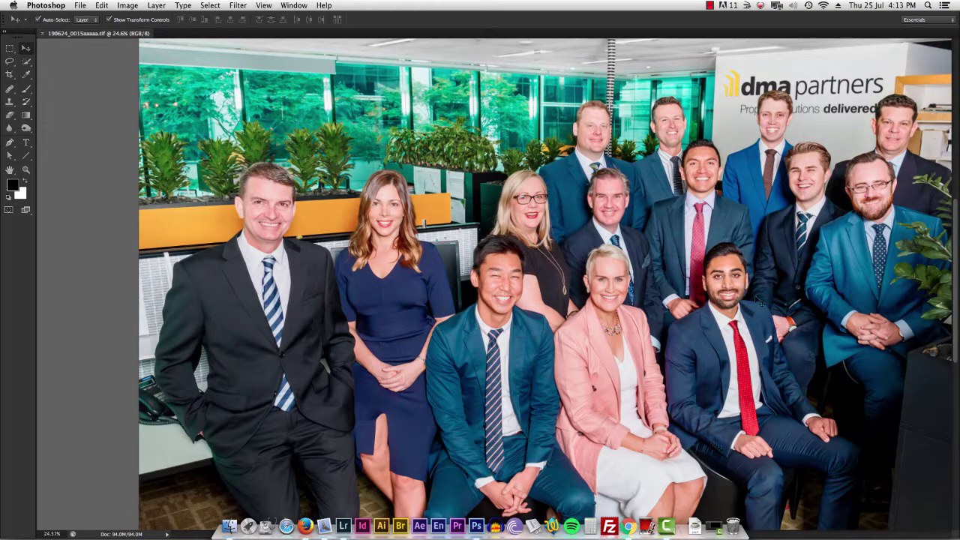
left_click_drag(809, 281, 494, 281)
left_click_drag(607, 258, 672, 258)
Lasso the unobstructed half of the bearded man's teal jacket with its arm and copy it to a new layer
scroll(671, 259, "down", 3)
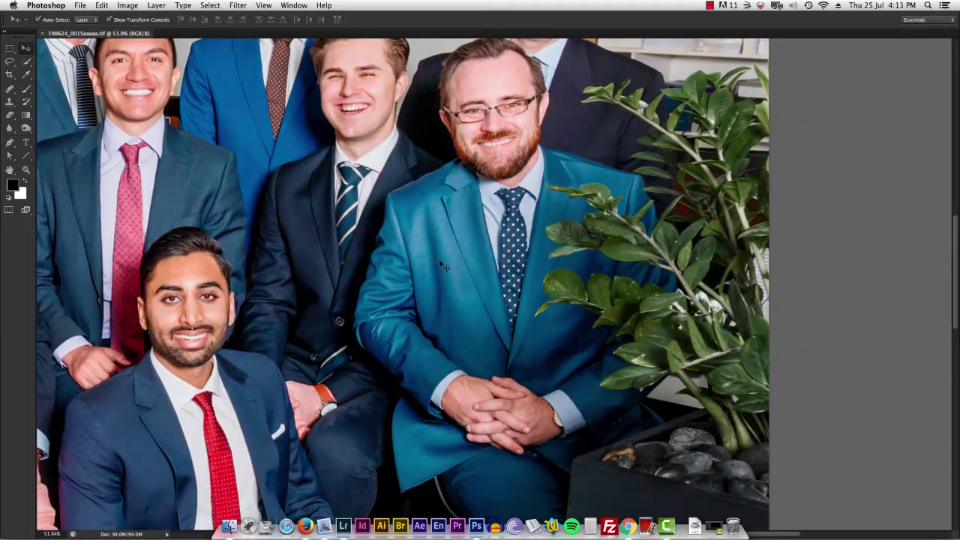
key("l")
mouse_move(518, 408)
left_mouse_down()
mouse_move(534, 344)
mouse_move(450, 134)
mouse_move(342, 322)
mouse_move(480, 405)
left_mouse_up()
key("super+j")
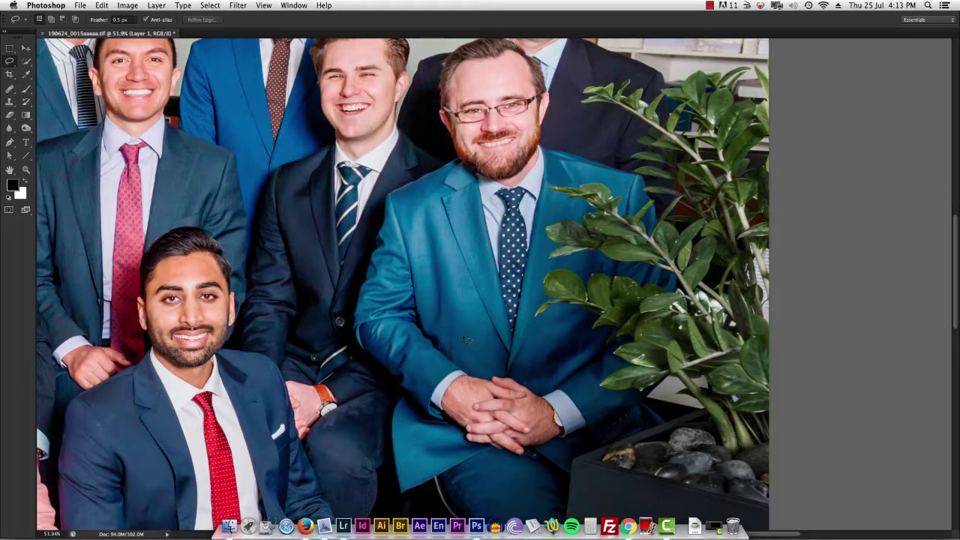
Try the teal jacket copy flipped horizontally over the bearded man's plant-covered side, and discard it
key("super+t")
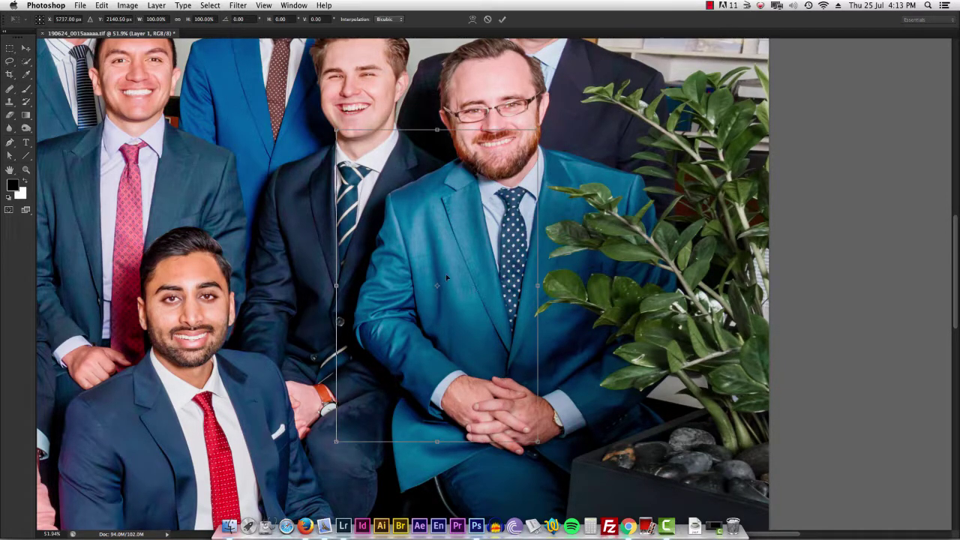
right_click(450, 257)
left_click(480, 383)
left_click_drag(418, 254, 587, 253)
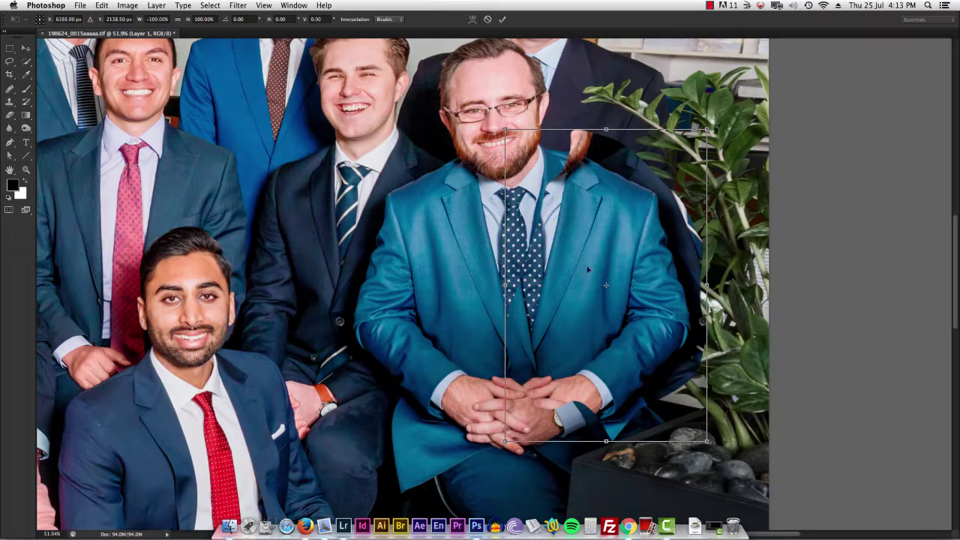
scroll(592, 325, "down", 5)
scroll(607, 315, "up", 5)
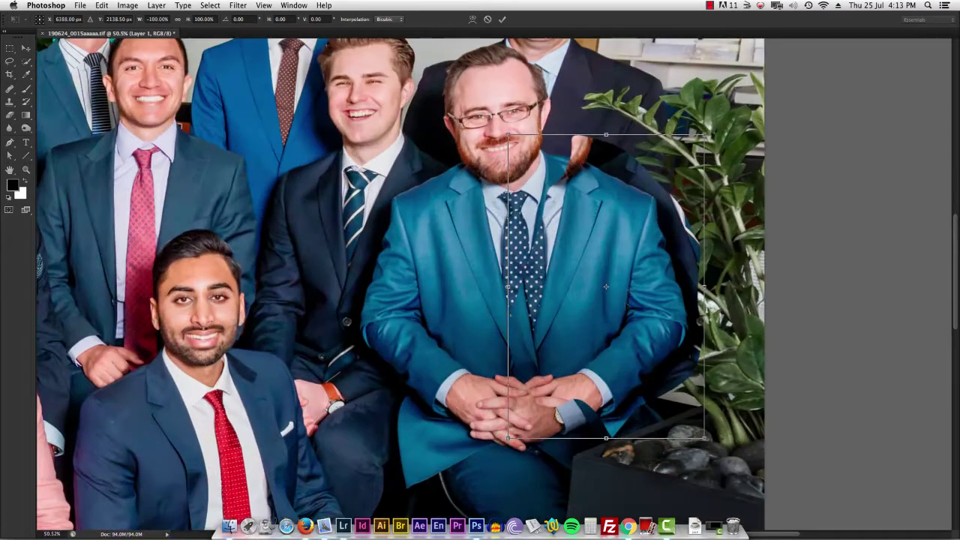
key("Return")
key("l")
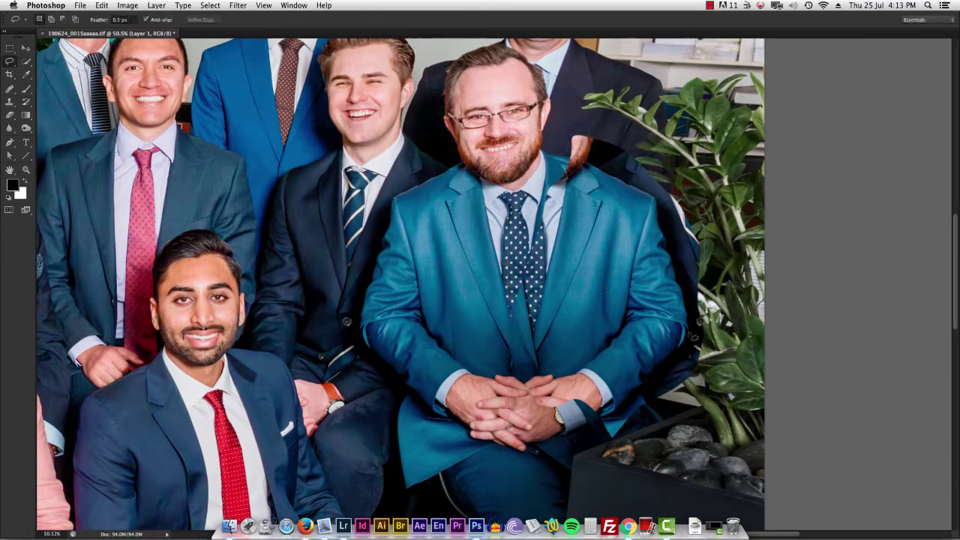
key("v")
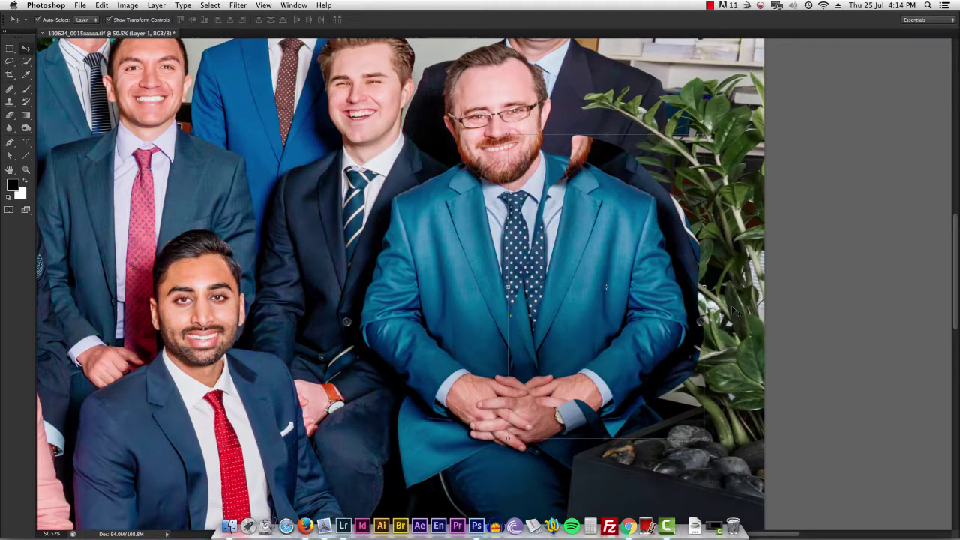
key("Delete")
Lasso the outer half of the black-suited standing man's jacket, including the arm, and copy it to a new layer
scroll(645, 322, "down", 5)
scroll(644, 323, "left", 10)
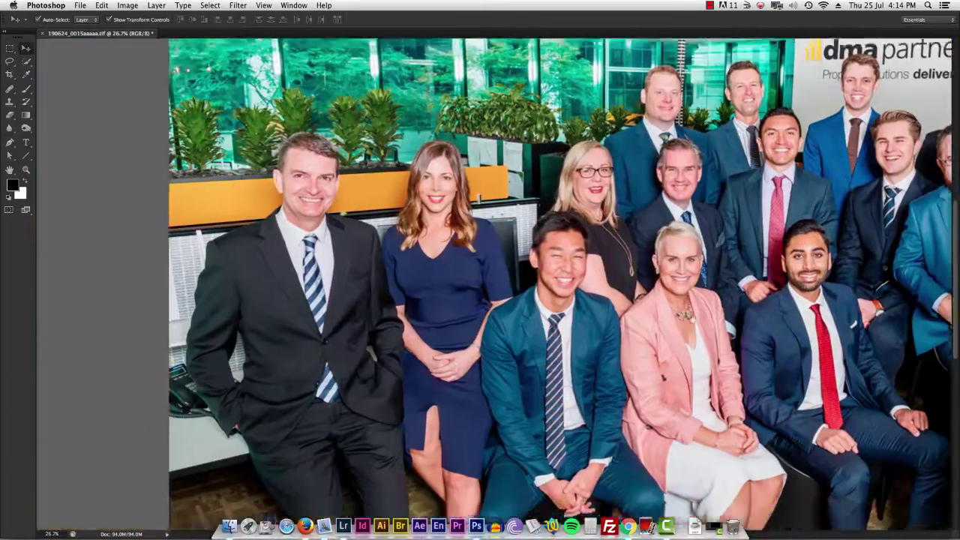
scroll(554, 264, "left", 2)
scroll(318, 315, "up", 5)
scroll(334, 342, "down", 3)
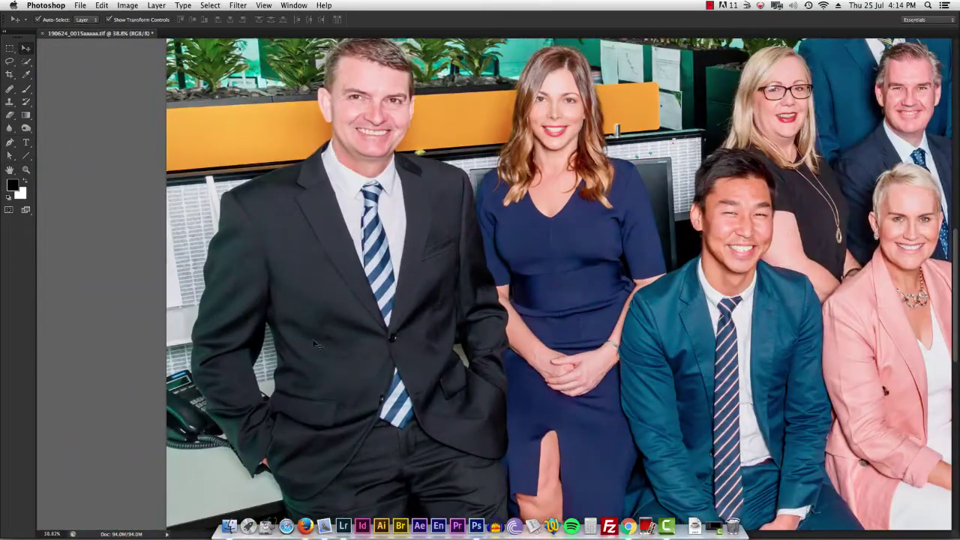
key("l")
mouse_move(363, 204)
left_mouse_down()
mouse_move(349, 143)
mouse_move(190, 207)
mouse_move(188, 427)
mouse_move(308, 512)
mouse_move(409, 357)
mouse_move(411, 247)
left_mouse_up()
key("ctrl+j")
key("v")
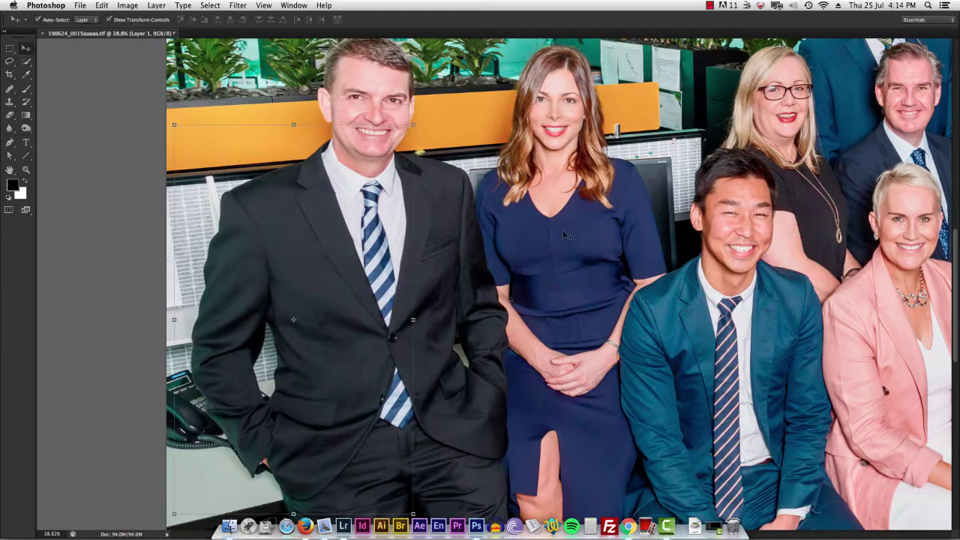
Move the black jacket copy across the group photo to beside the bearded man
left_click_drag(320, 219, 227, 294)
left_click_drag(299, 264, 466, 229)
left_click_drag(405, 228, 585, 210)
left_click_drag(702, 188, 494, 205)
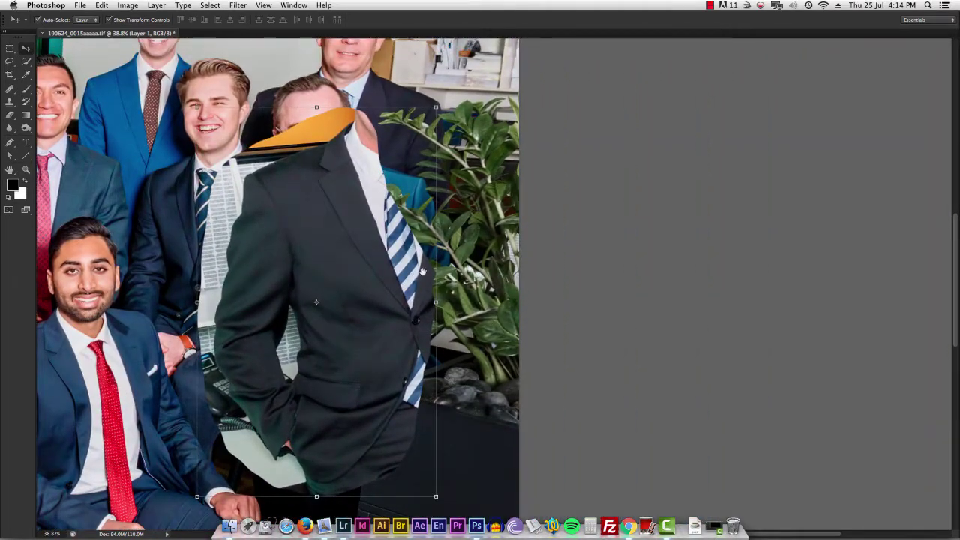
scroll(410, 282, "down", 2)
scroll(381, 288, "up", 2)
left_click_drag(411, 281, 258, 282)
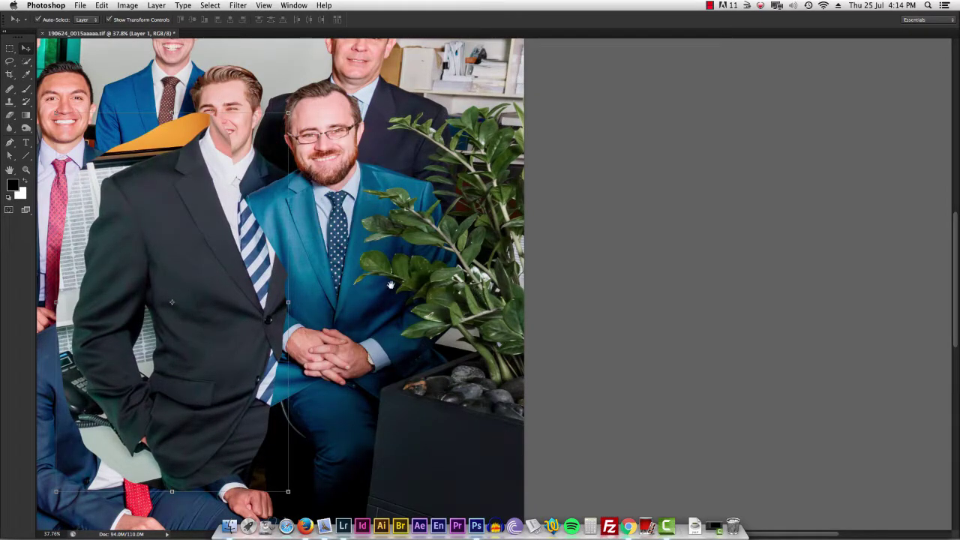
left_click_drag(389, 285, 507, 267)
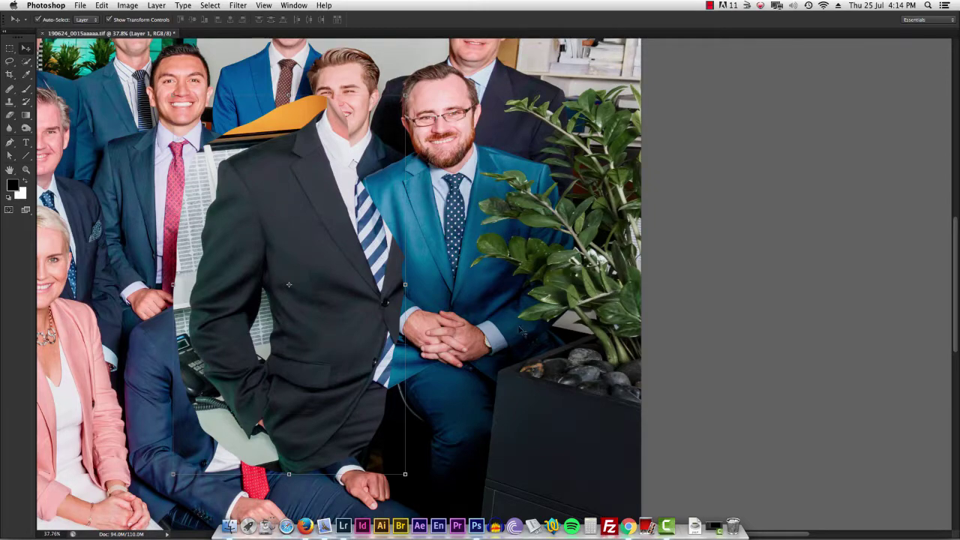
Flip the black jacket copy horizontally and overlay it at 50% opacity on the bearded man's plant-covered side
key("super+t")
right_click(333, 260)
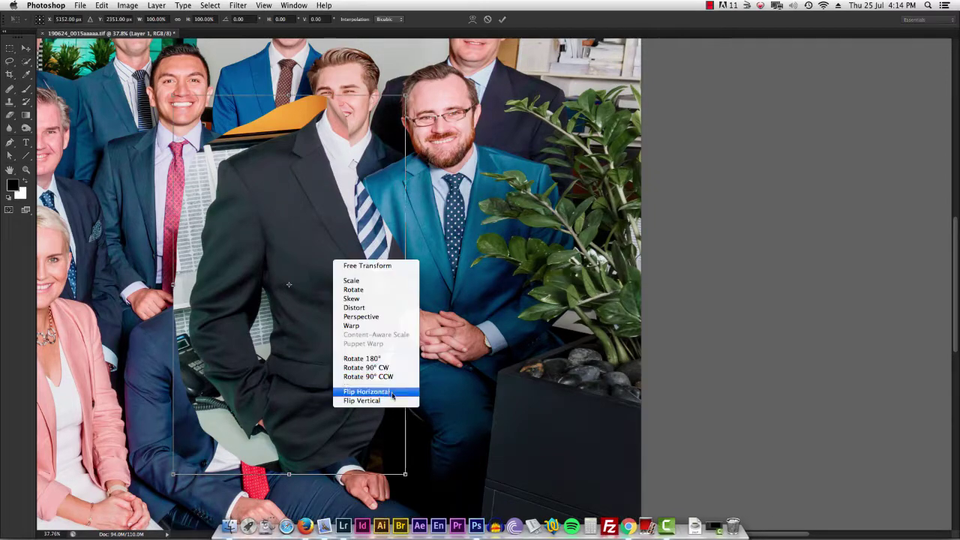
left_click(393, 393)
key("Return")
key("5")
scroll(525, 183, "up", 3)
left_click_drag(322, 217, 502, 208)
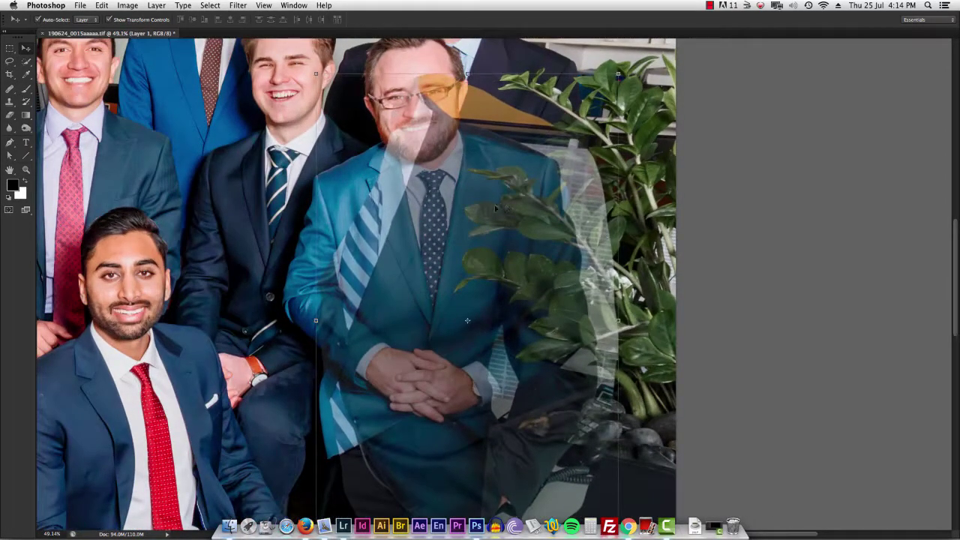
Scale the jacket copy to about 71%, rotate it about -9.8° to fit the bearded man's shoulder, and restore full opacity
key("super+t")
left_click_drag(317, 75, 422, 249)
left_click_drag(518, 360, 511, 221)
left_click_drag(649, 226, 639, 205)
left_click_drag(444, 442, 437, 471)
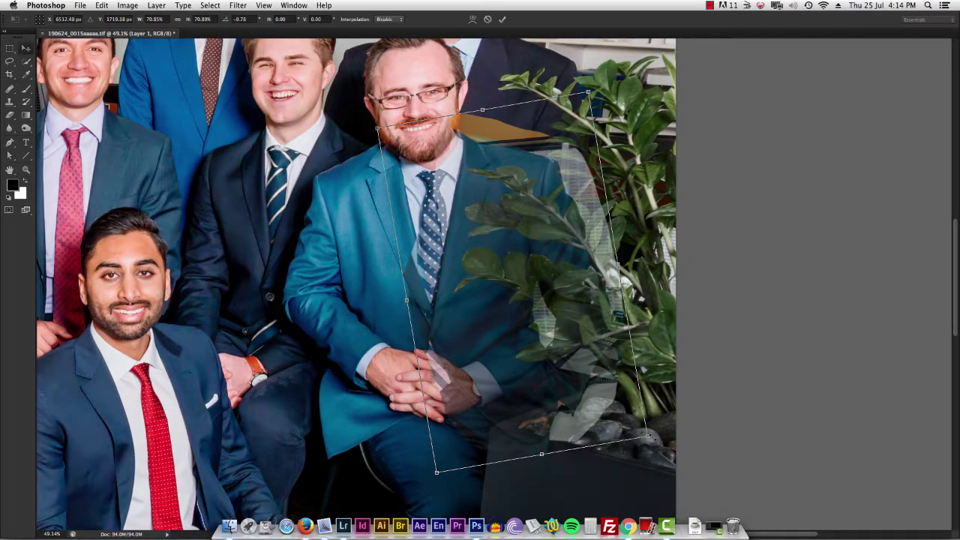
key("Return")
key("ctrl+e")
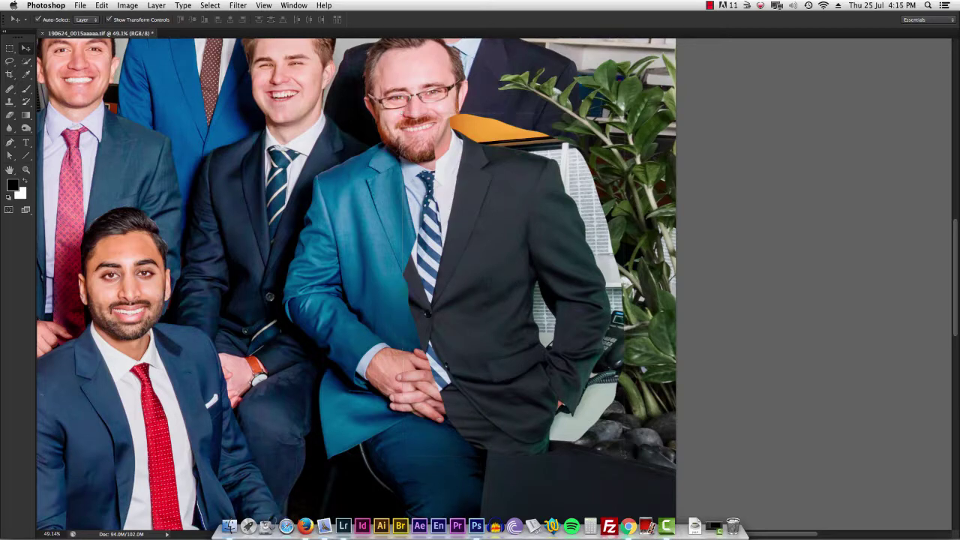
Compare the bearded man with and without the black jacket copy over his plant-covered side
key("ctrl+z")
key("ctrl+z")
key("ctrl+z")
key("ctrl+z")
key("ctrl+z")
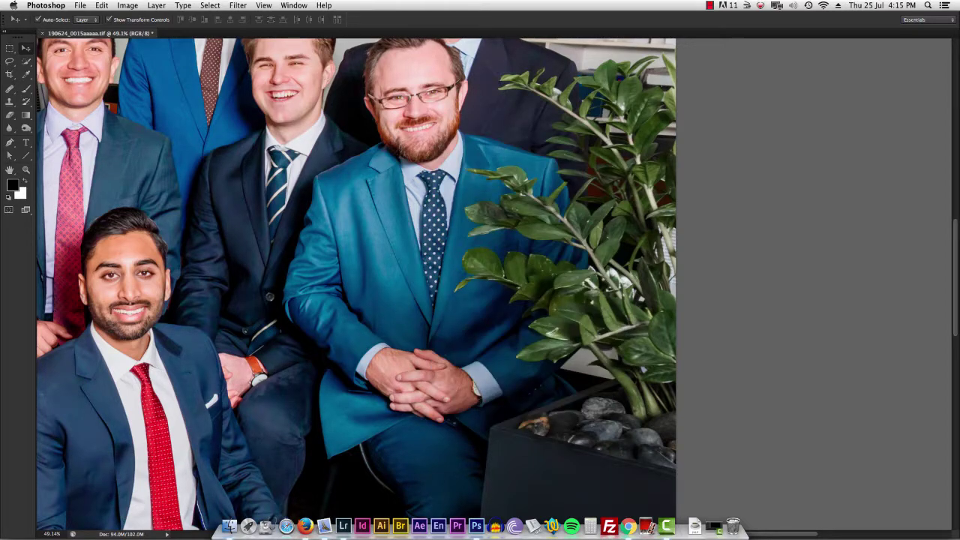
key("ctrl+z")
key("ctrl+z")
key("ctrl+z")
key("ctrl+z")
key("ctrl+z")
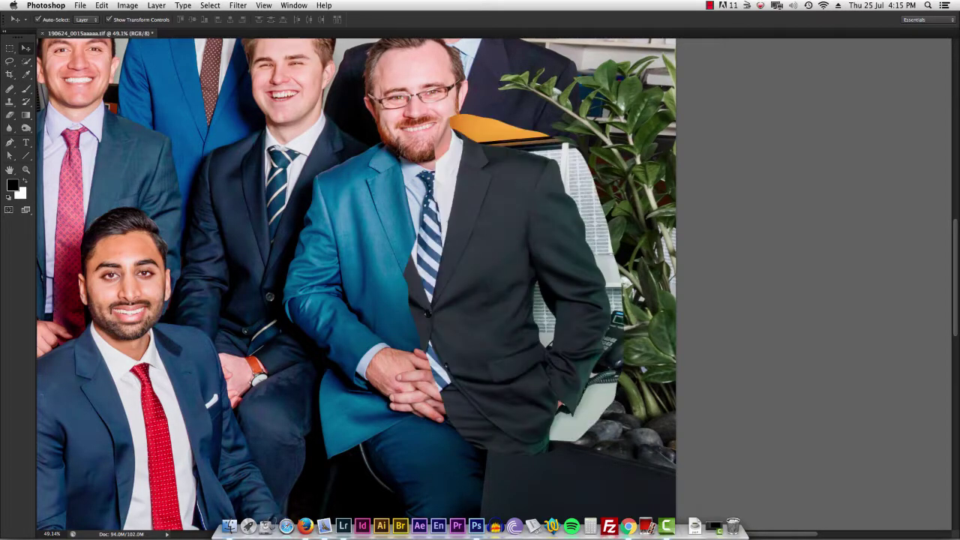
key("ctrl+z")
key("ctrl+z")
key("ctrl+z")
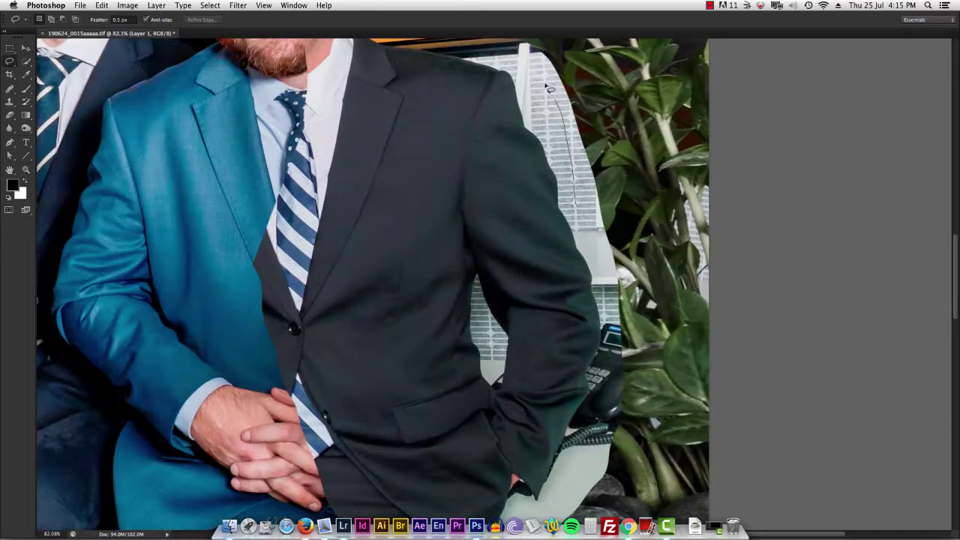
Copy the lassoed sleeve of the black jacket to a new layer and rotate it about 15.6°
left_click_drag(559, 101, 503, 72)
mouse_move(483, 111)
left_mouse_down()
mouse_move(467, 239)
mouse_move(482, 285)
mouse_move(528, 95)
left_mouse_up()
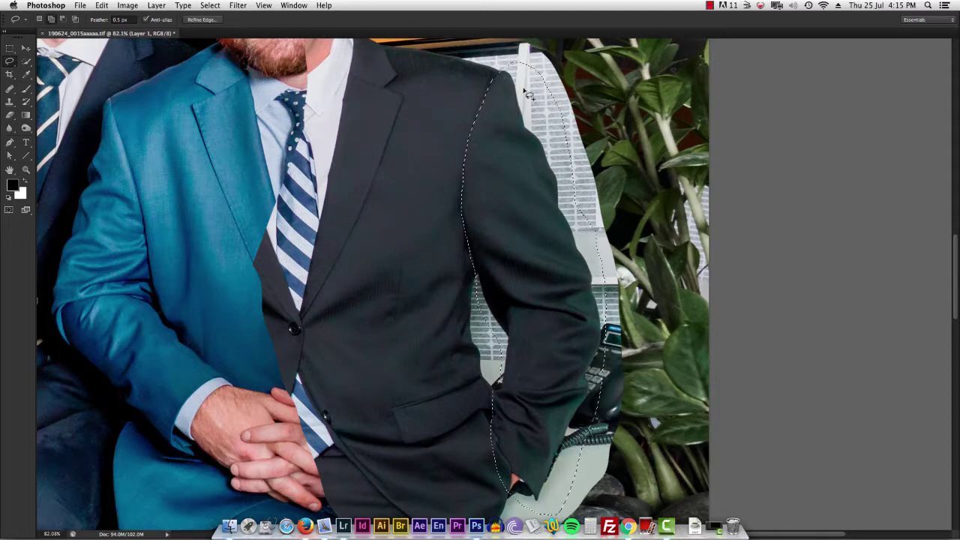
key("ctrl+j")
key("ctrl+t")
left_click_drag(636, 342, 647, 314)
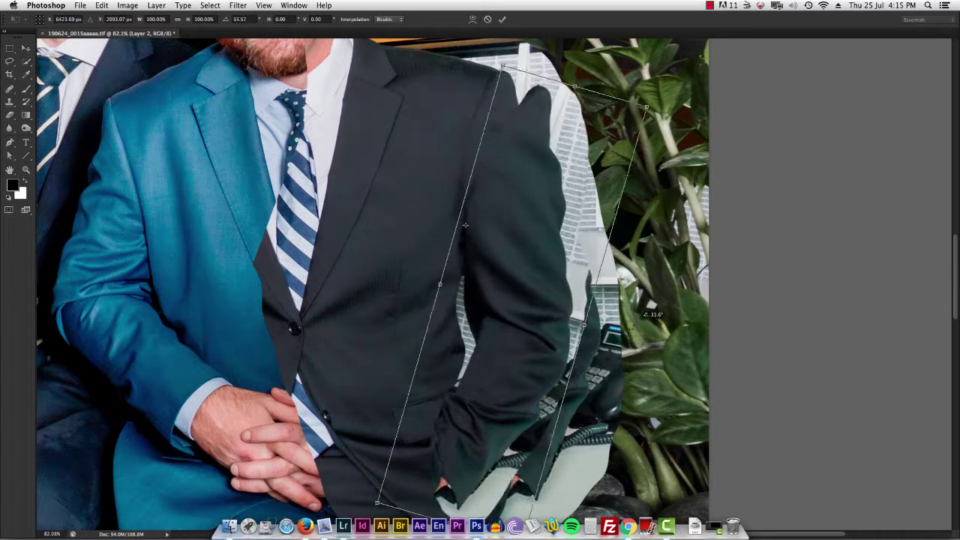
key("Escape")
Overlay the copied sleeve at 50% opacity, warp its lower end inward toward the bearded man's clasped hands, and restore full opacity
key("5")
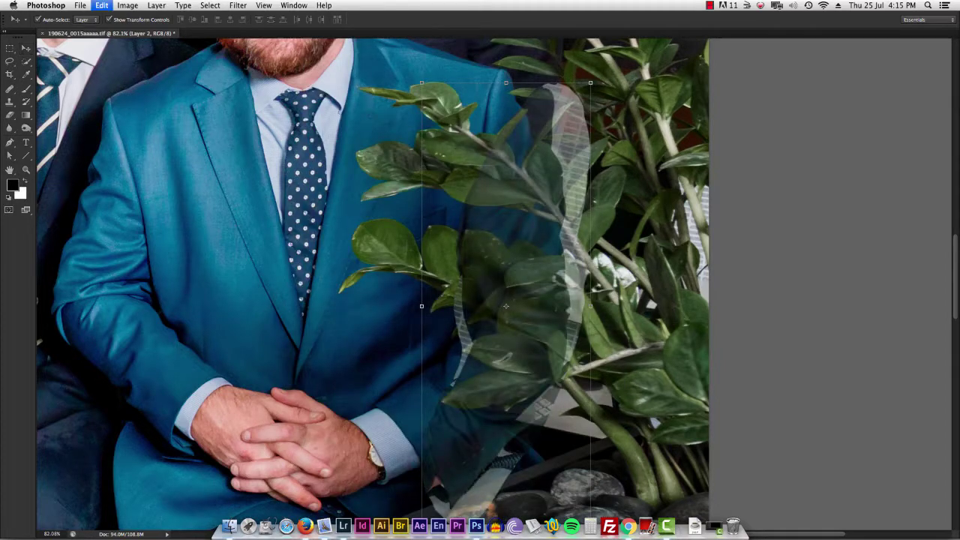
key("ctrl+t")
right_click(493, 289)
left_click(560, 358)
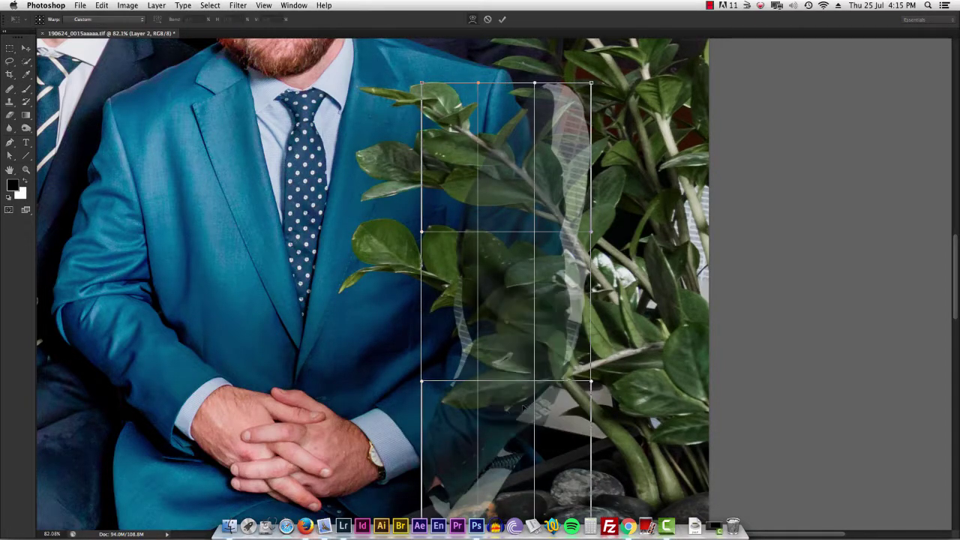
left_click_drag(441, 459, 404, 430)
key("Escape")
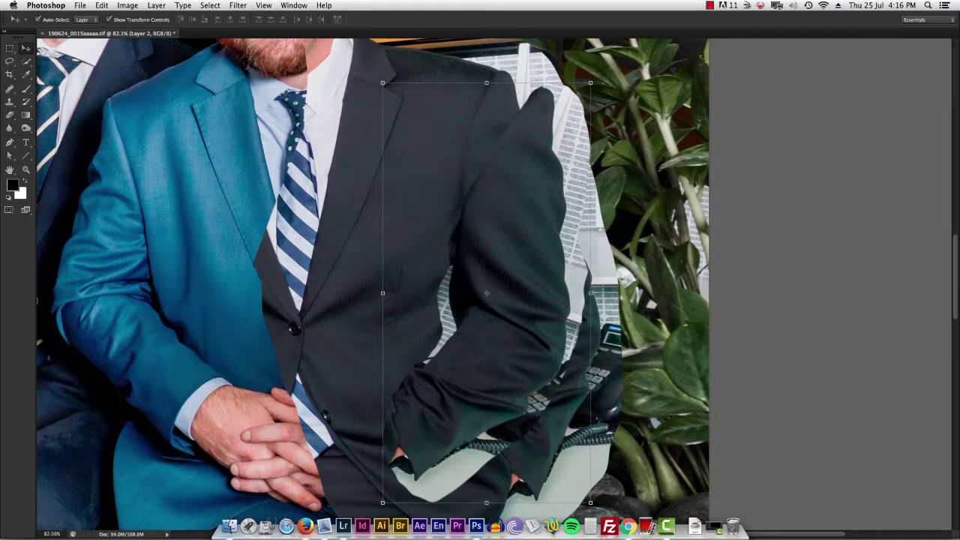
Hide the warped sleeve behind a black layer mask and paint its upper arm and forearm back in with white
key("ctrl+z")
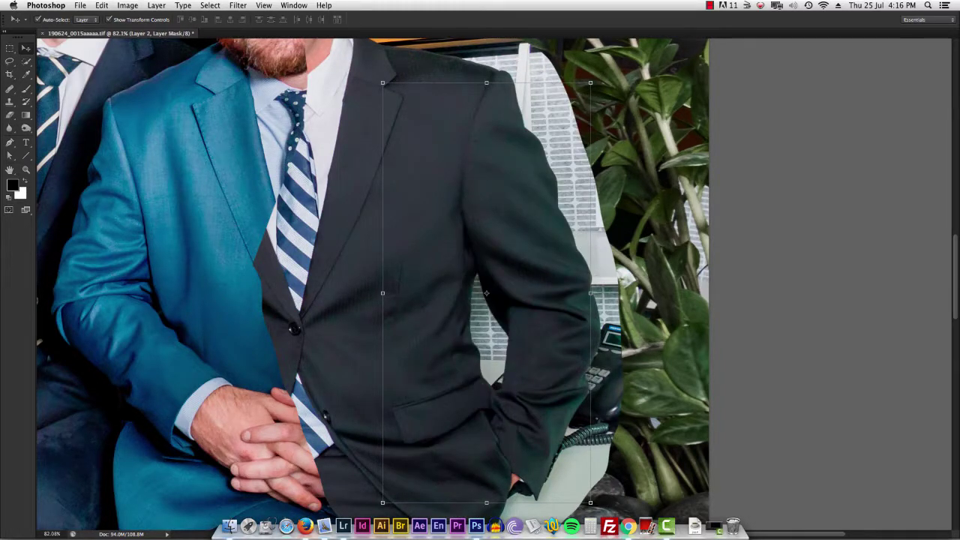
key("b")
key("x")
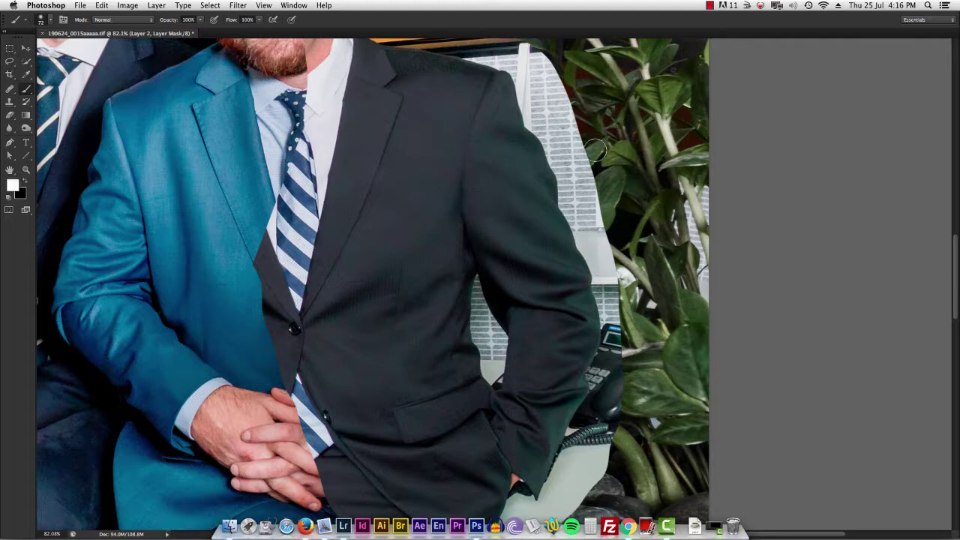
mouse_move(526, 246)
left_mouse_down()
mouse_move(539, 246)
mouse_move(532, 335)
mouse_move(515, 255)
mouse_move(495, 278)
left_mouse_up()
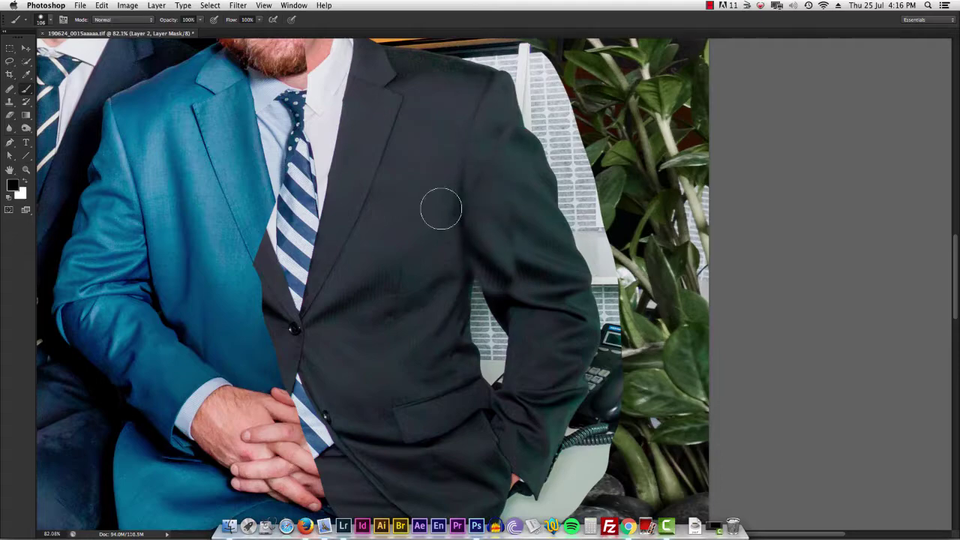
mouse_move(534, 234)
left_mouse_down()
mouse_move(548, 294)
mouse_move(430, 435)
left_mouse_up()
scroll(409, 384, "up", 5)
key("x")
mouse_move(435, 327)
left_mouse_down()
mouse_move(413, 332)
mouse_move(480, 279)
mouse_move(262, 450)
left_mouse_up()
key("x")
left_click_drag(473, 341, 472, 214)
key("x")
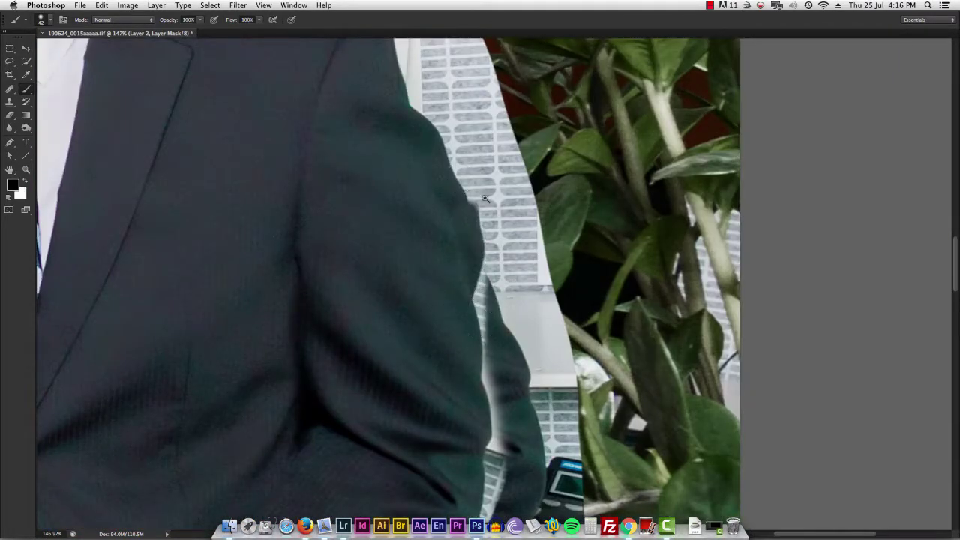
Refine the sleeve's mask along the outer arm edge, elbow and forearm with black and white brush strokes
scroll(483, 199, "up", 5)
left_click_drag(462, 177, 494, 389)
left_click_drag(477, 202, 493, 319)
key("x")
key("x")
scroll(492, 339, "down", 8)
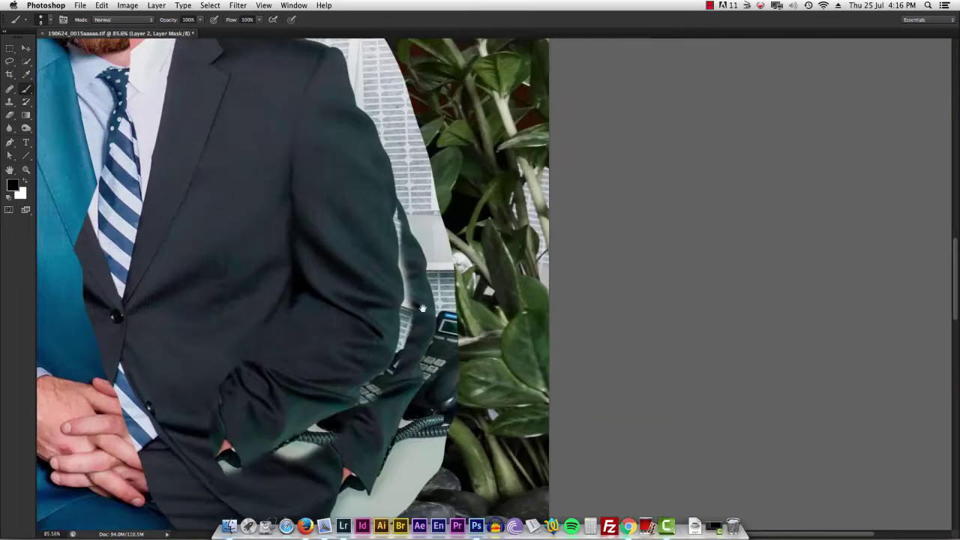
scroll(328, 353, "up", 4)
left_click_drag(489, 165, 495, 256)
key("x")
left_click_drag(297, 441, 456, 282)
Group the black jacket copy and the masked sleeve layer
scroll(456, 282, "down", 5)
key("super+e")
key("x")
key("v")
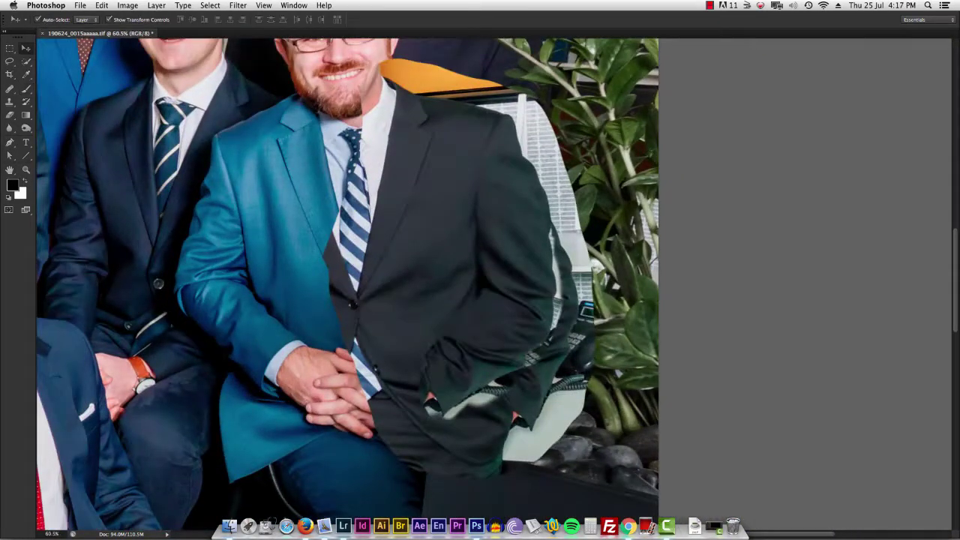
Compare the bearded man's plant-covered side with and without the combined jacket and sleeve overlay
key("super+z")
key("super+z")
key("super+z")
key("super+z")
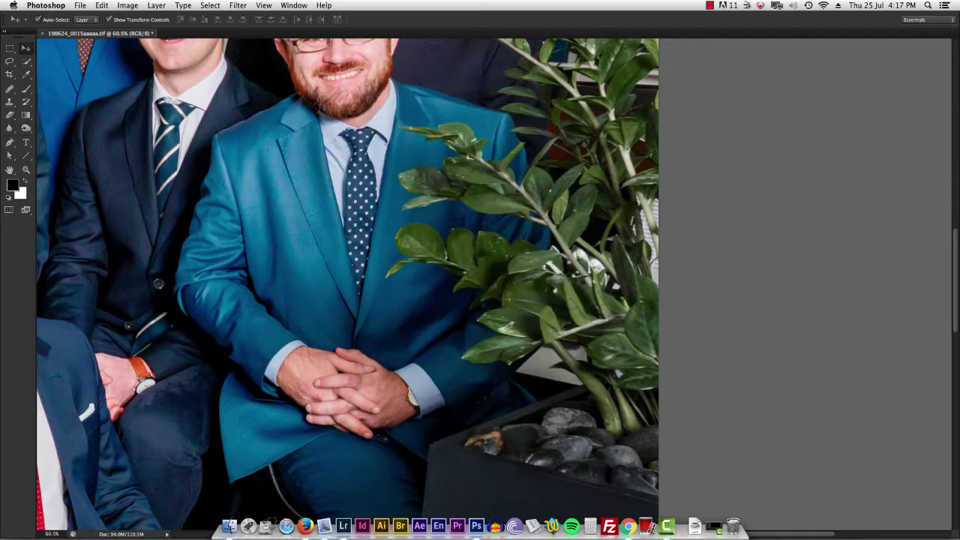
key("super+z")
key("super+z")
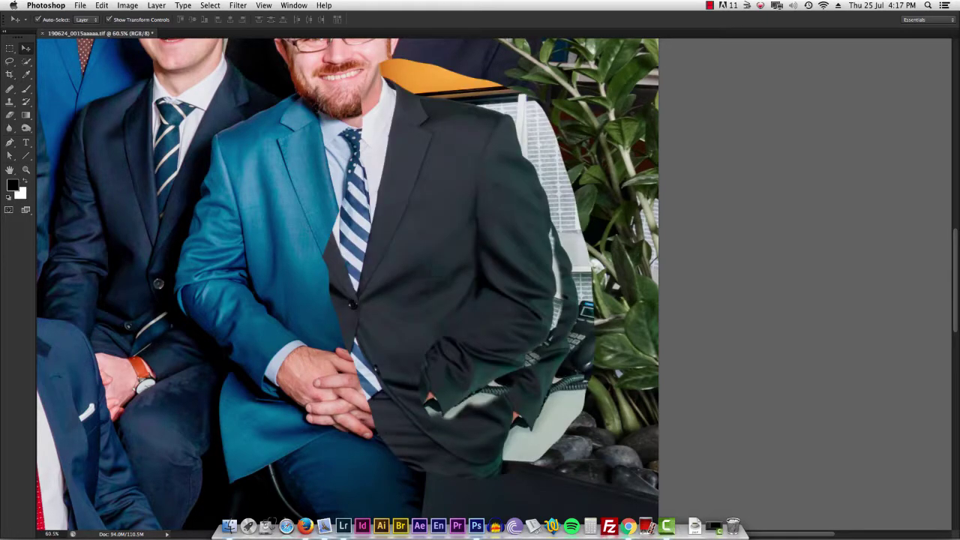
key("super+z")
key("super+z")
Place the Layers panel beside the photo, clear of the plant, and select the masked sleeve layer inside the group
scroll(495, 306, "up", 1)
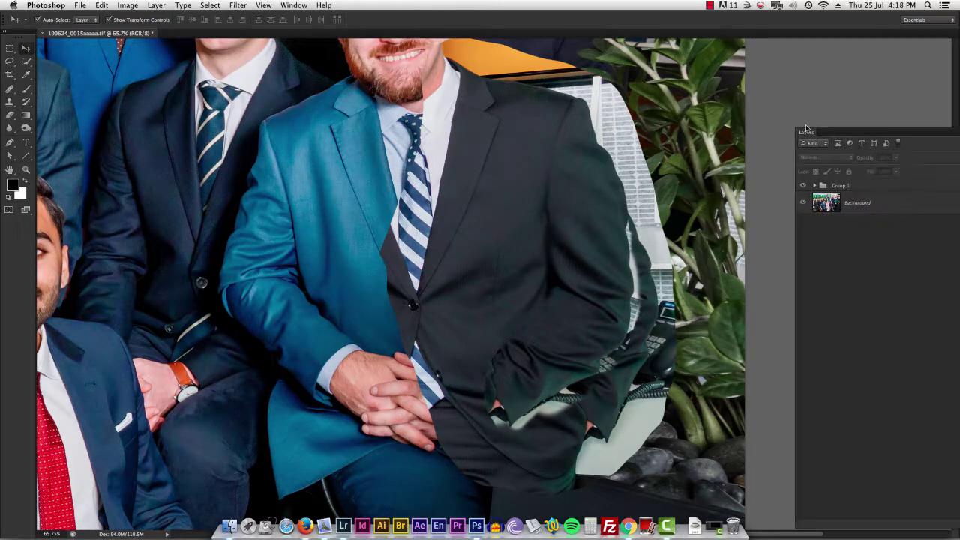
left_click_drag(811, 134, 692, 78)
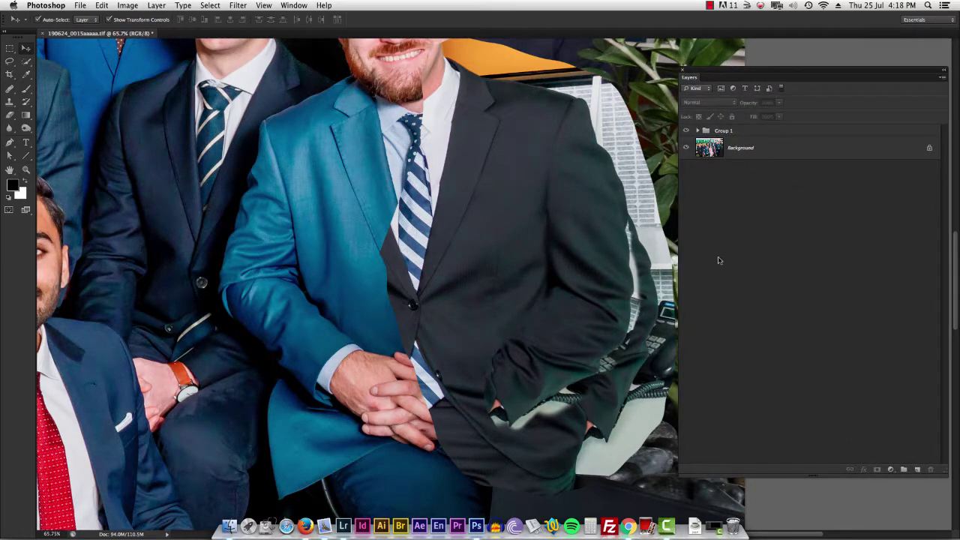
left_click_drag(676, 241, 794, 243)
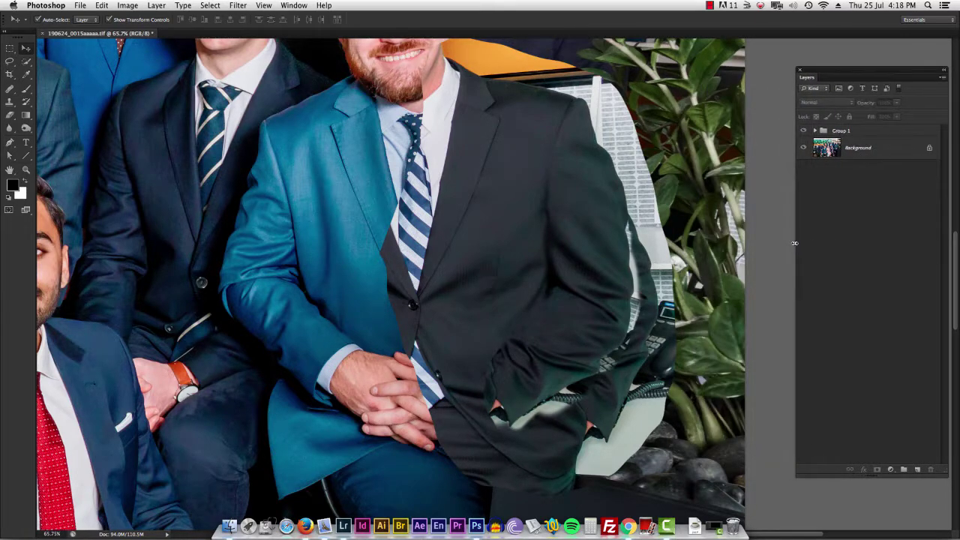
left_click_drag(902, 78, 914, 72)
left_click(566, 217)
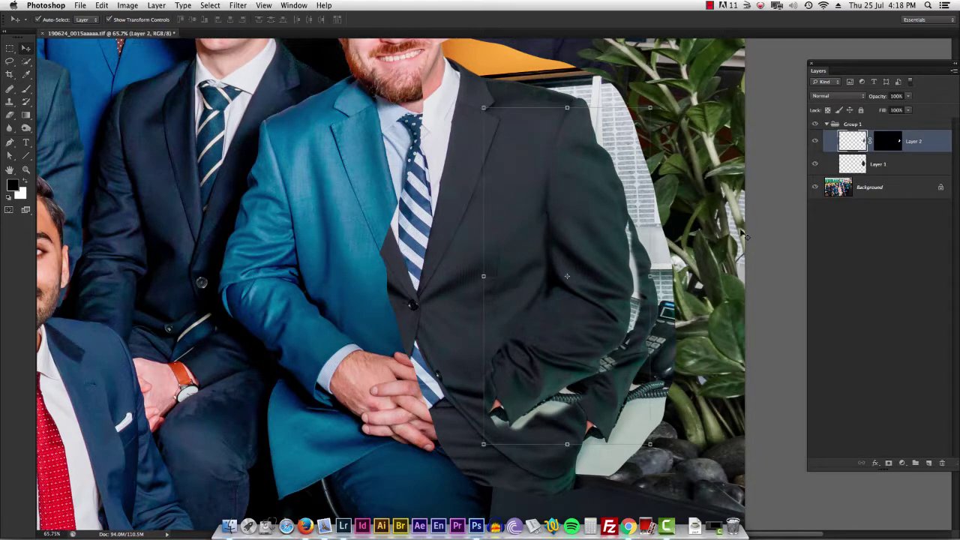
Select Group 1 and switch its visibility off and on to compare the rebuilt arm with the original photo
left_click(814, 126)
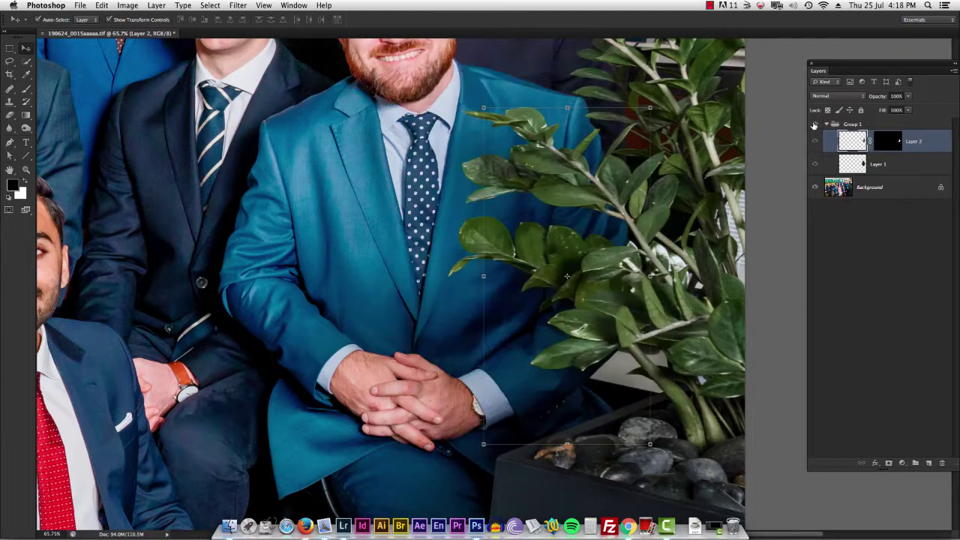
left_click(814, 125)
left_click(818, 125)
left_click(815, 127)
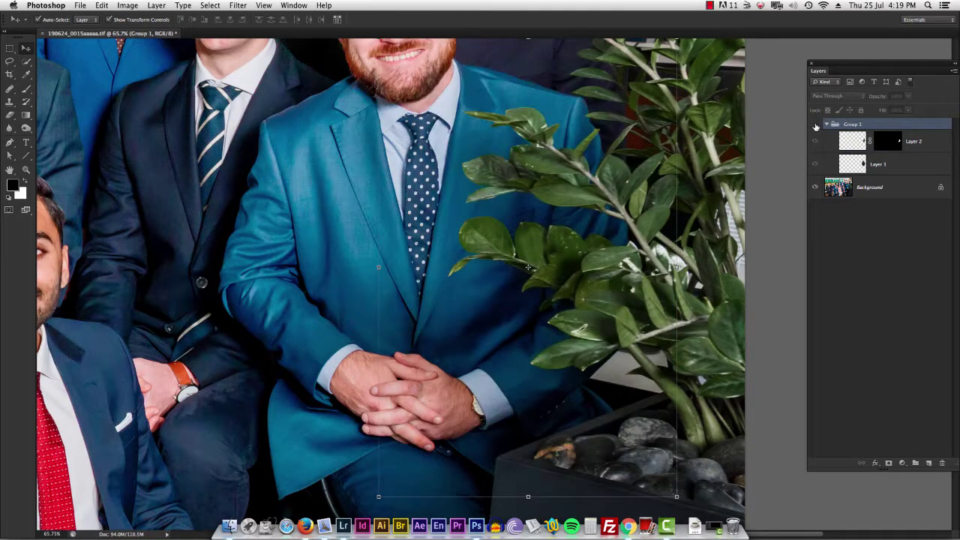
left_click(816, 127)
left_click(816, 126)
left_click(816, 126)
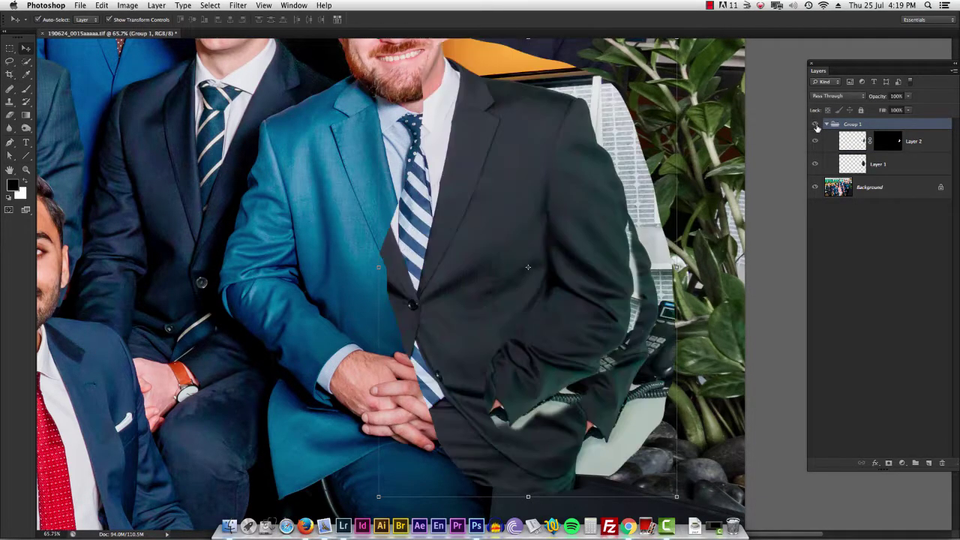
left_click(815, 126)
left_click(816, 126)
Add a black mask to Group 1, paint the jacket back in over the leaves on the chest and arm, and toggle the mask to compare
left_click(889, 462, "alt")
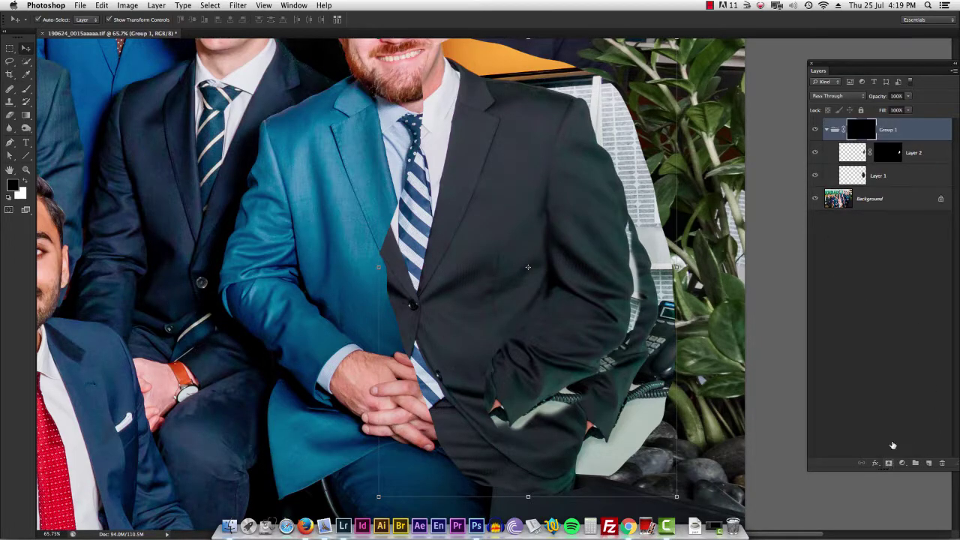
key("b")
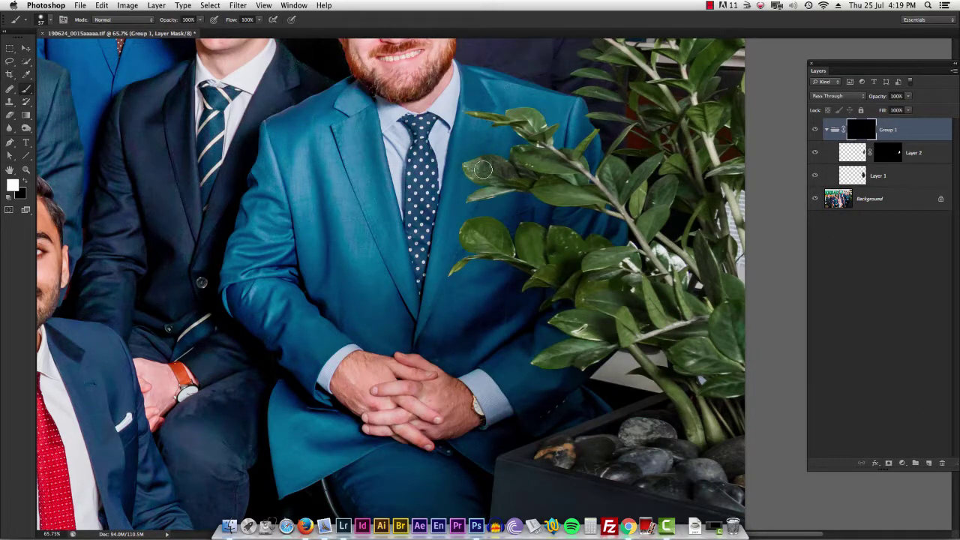
mouse_move(467, 195)
left_mouse_down()
mouse_move(488, 202)
mouse_move(495, 170)
mouse_move(551, 180)
mouse_move(557, 203)
left_mouse_up()
mouse_move(431, 271)
left_mouse_down()
mouse_move(528, 270)
mouse_move(592, 289)
mouse_move(572, 292)
mouse_move(551, 324)
mouse_move(620, 335)
mouse_move(614, 302)
mouse_move(558, 284)
left_mouse_up()
left_click_drag(599, 186, 445, 167)
key("v")
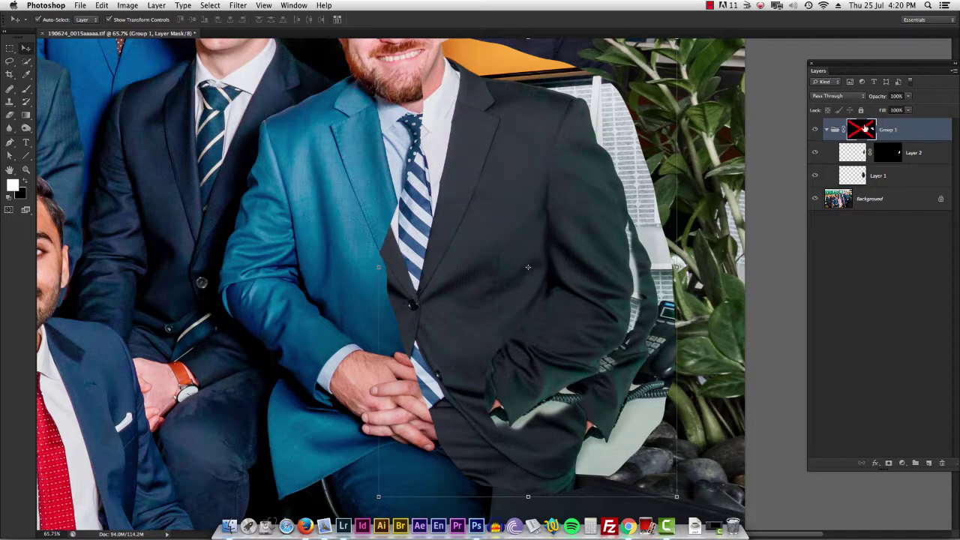
left_click(863, 133, "shift")
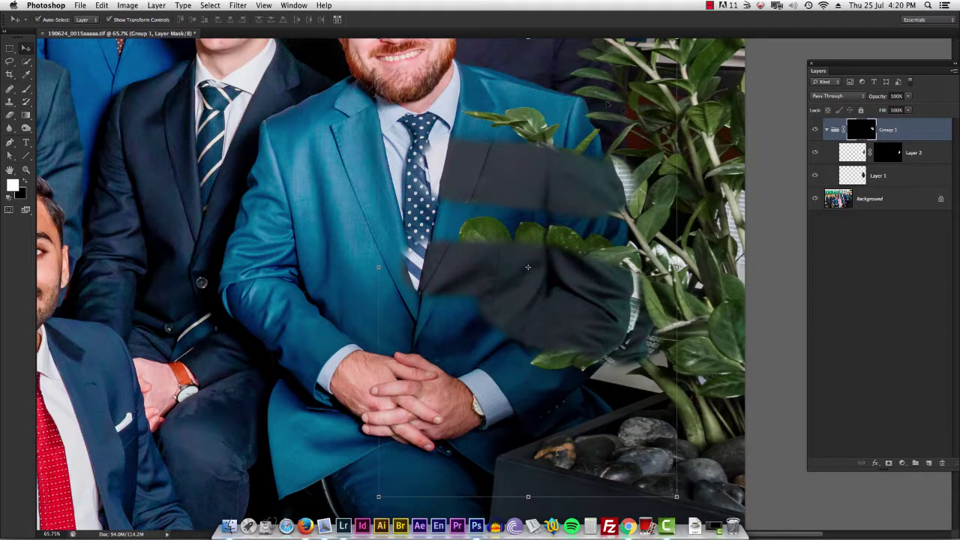
Fill a new layer above Layer 2 with blue sampled from the bearded man's jacket and set its blend mode to Color
left_click_drag(491, 197, 525, 201)
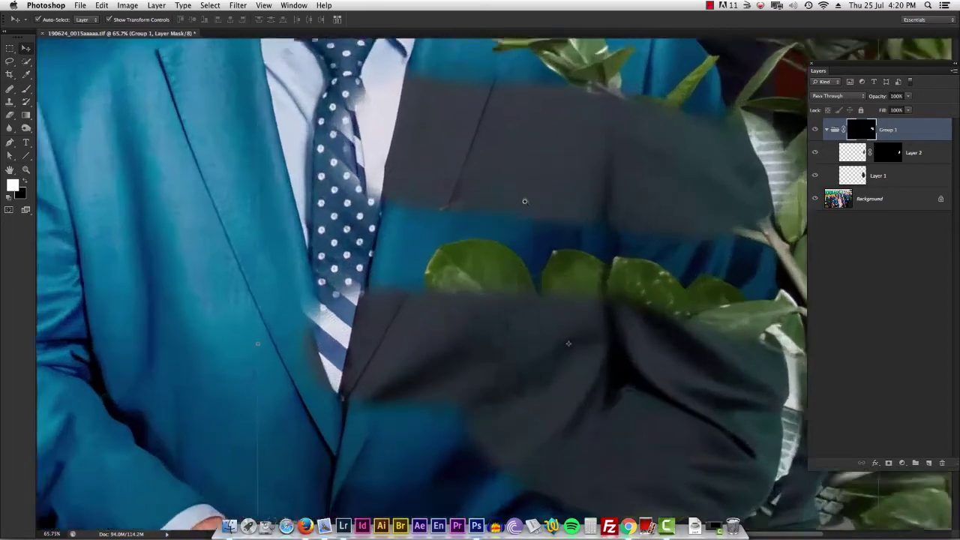
scroll(438, 229, "up", 3)
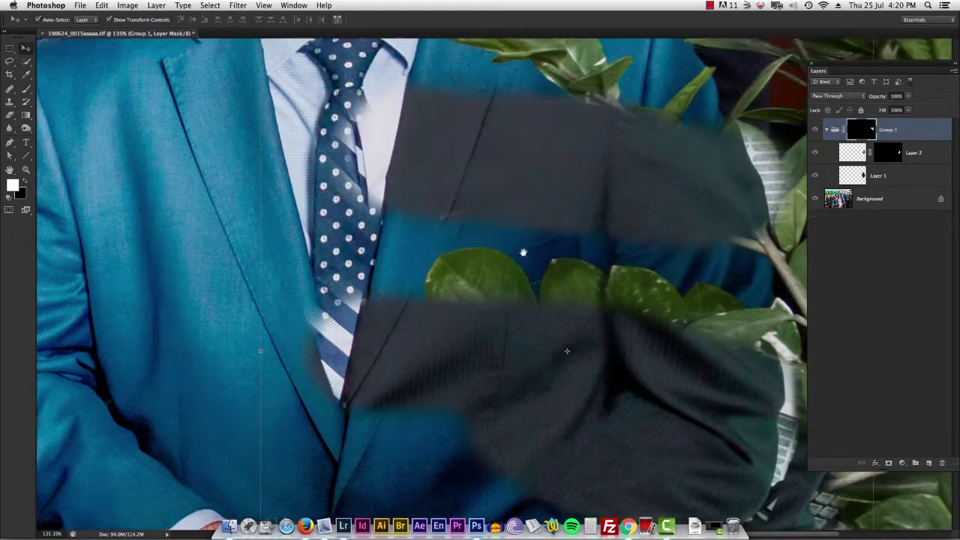
left_click(919, 155)
key("super+alt+shift+n")
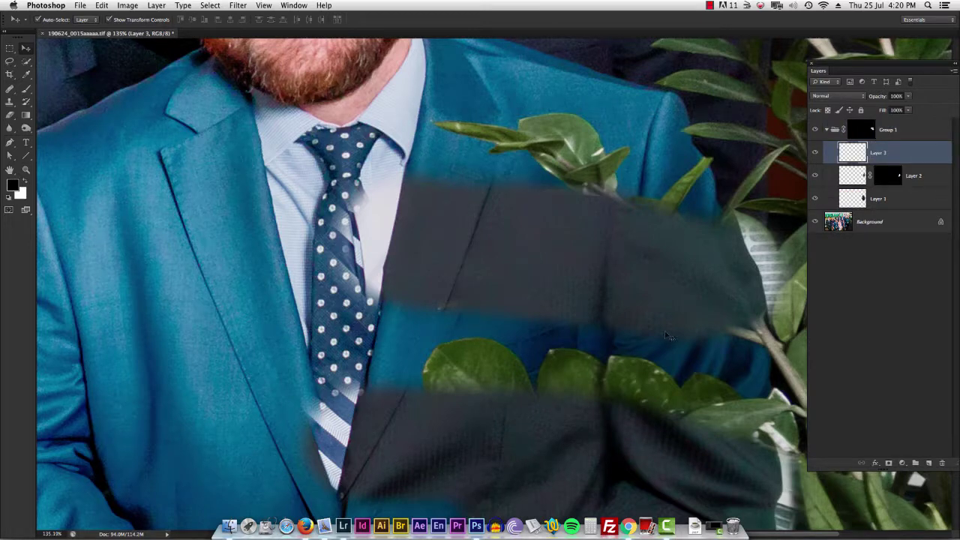
key("i")
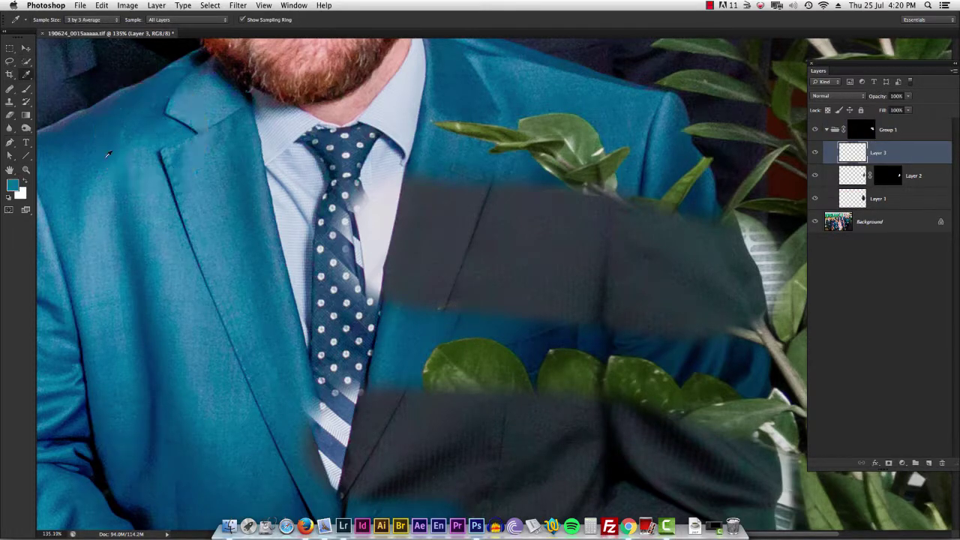
left_click(544, 95)
key("alt+BackSpace")
left_click(852, 96)
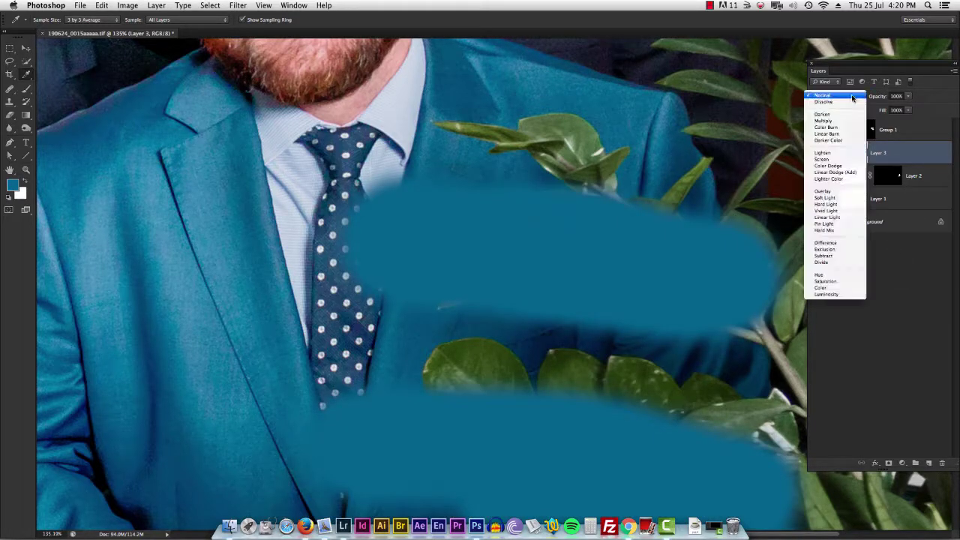
left_click(850, 287)
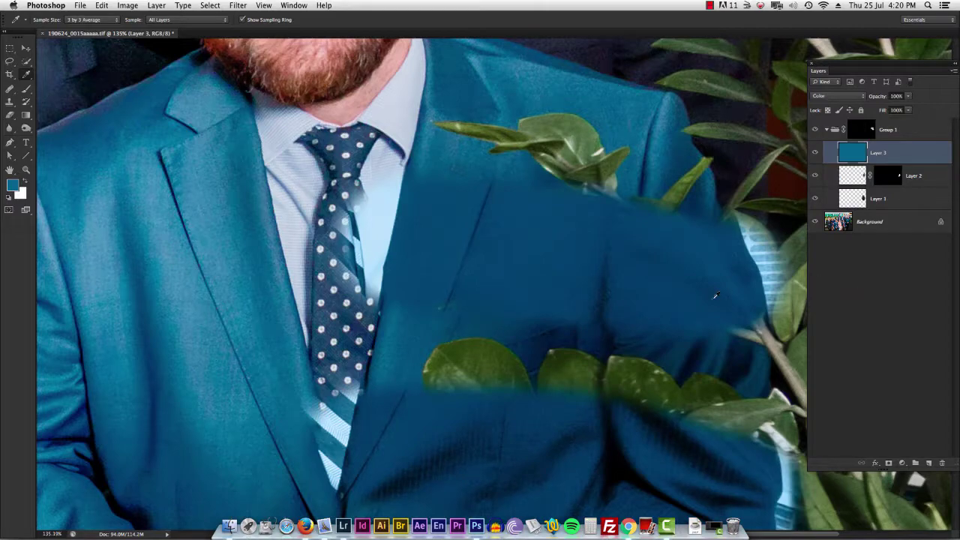
Add a Curves adjustment above the blue color layer and brighten the midtones from input 123 to output 139
left_click_drag(623, 295, 621, 360)
left_click_drag(581, 397, 548, 337)
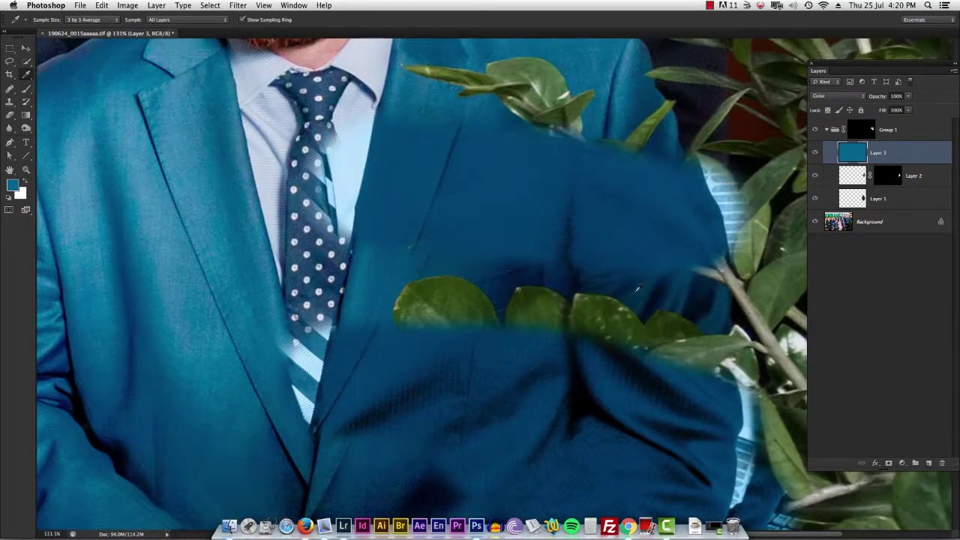
left_click(902, 462)
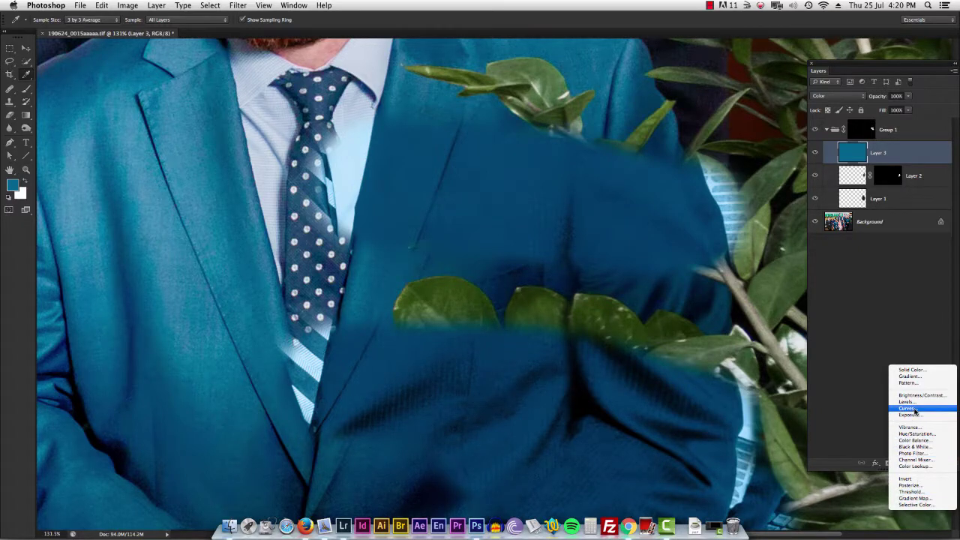
left_click(909, 407)
left_click_drag(854, 409, 852, 407)
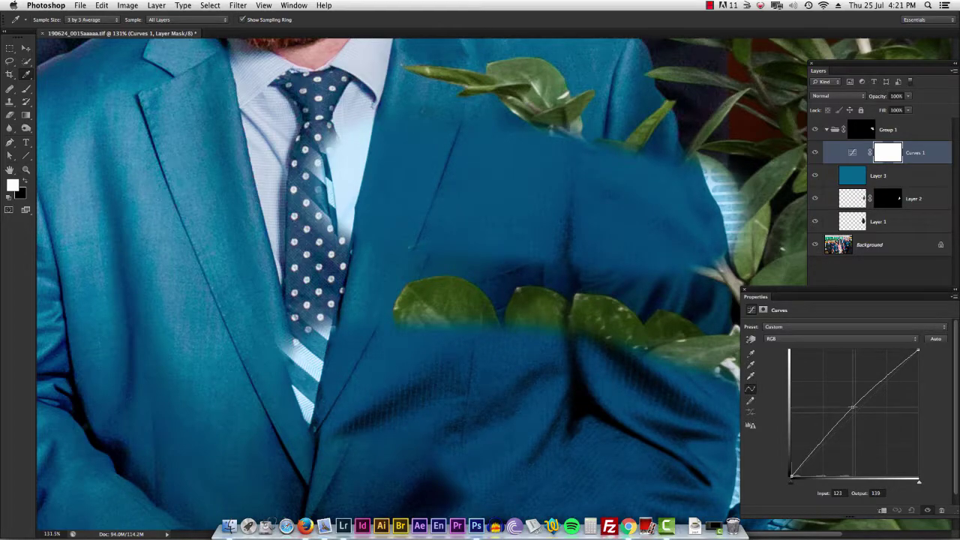
scroll(379, 253, "down", 5)
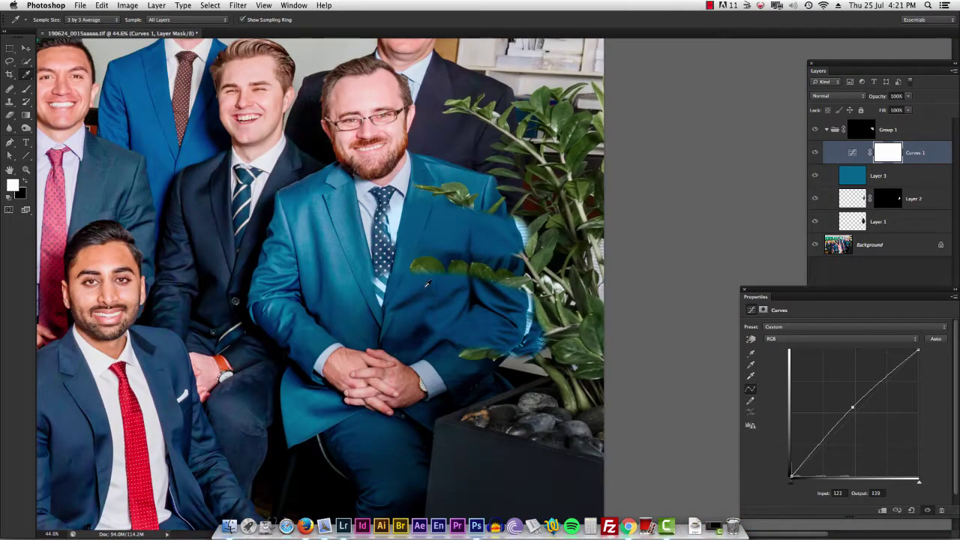
scroll(440, 298, "up", 4)
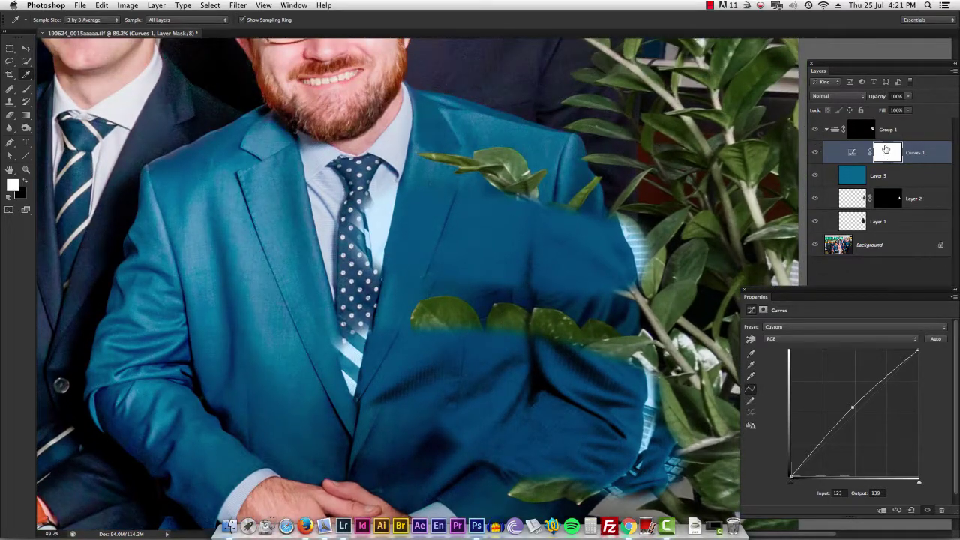
left_click(869, 130)
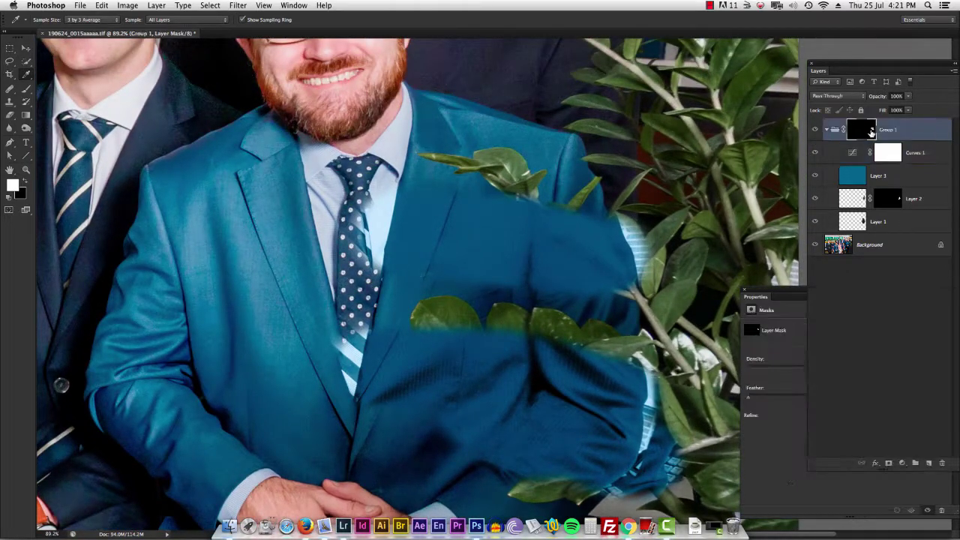
key("b")
mouse_move(600, 187)
left_mouse_down()
mouse_move(536, 145)
mouse_move(545, 175)
mouse_move(574, 113)
left_mouse_up()
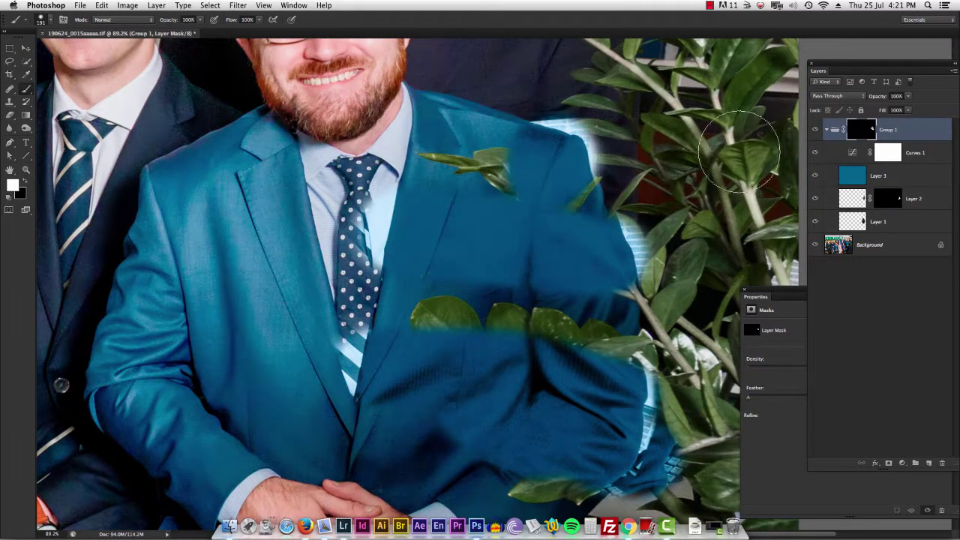
scroll(650, 35, "down", 3)
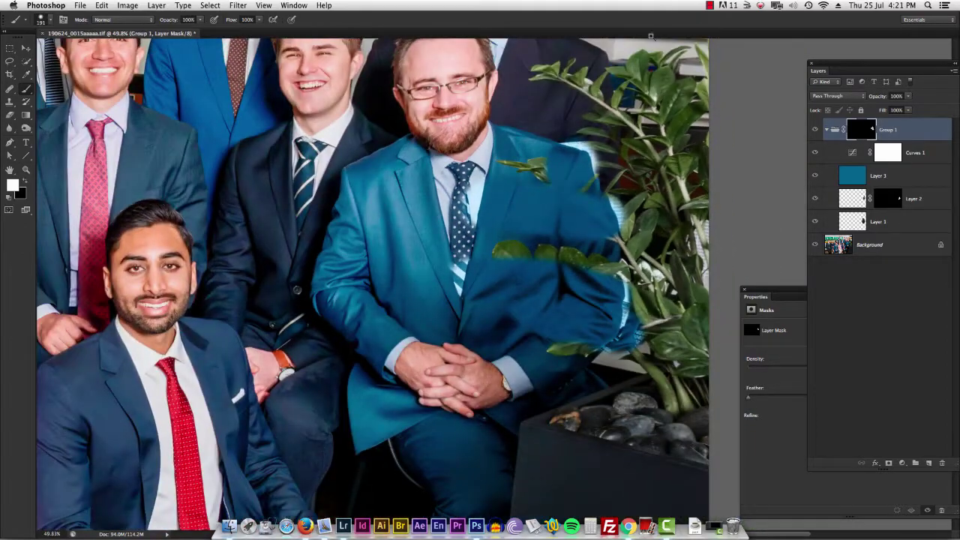
scroll(549, 193, "up", 3)
scroll(550, 194, "down", 4)
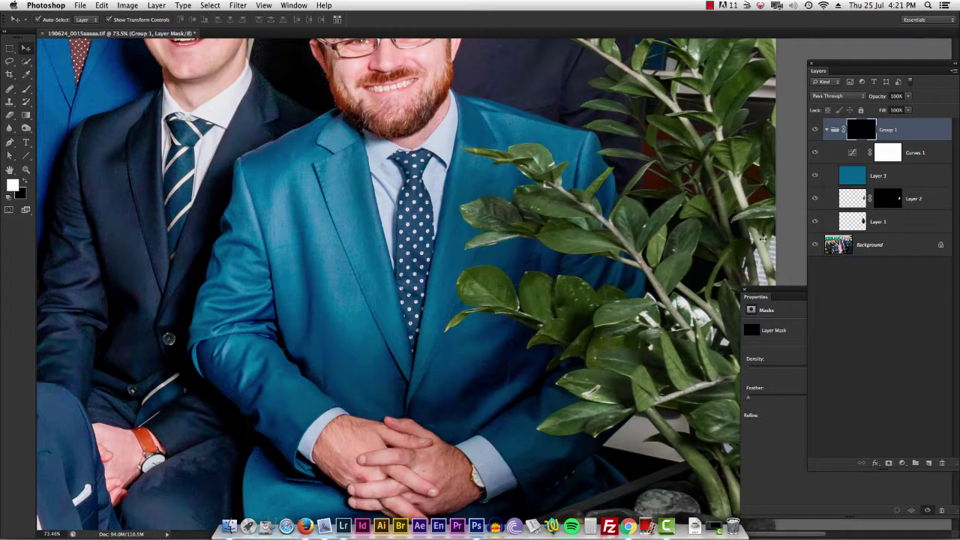
Paint white on Group 1's mask to reveal the rebuilt jacket over the leaves covering the chest, lapel and pocket area
scroll(543, 161, "up", 4)
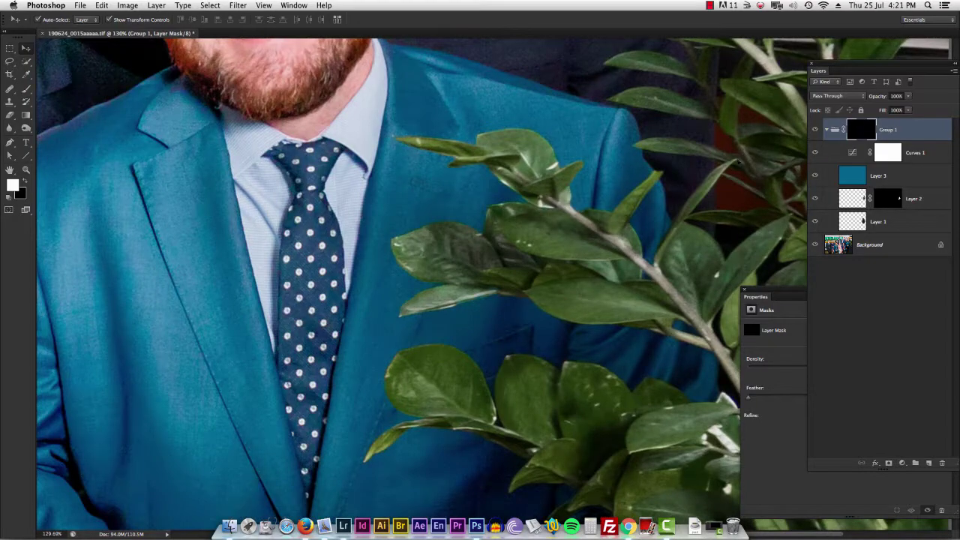
left_click_drag(614, 199, 553, 236)
key("b")
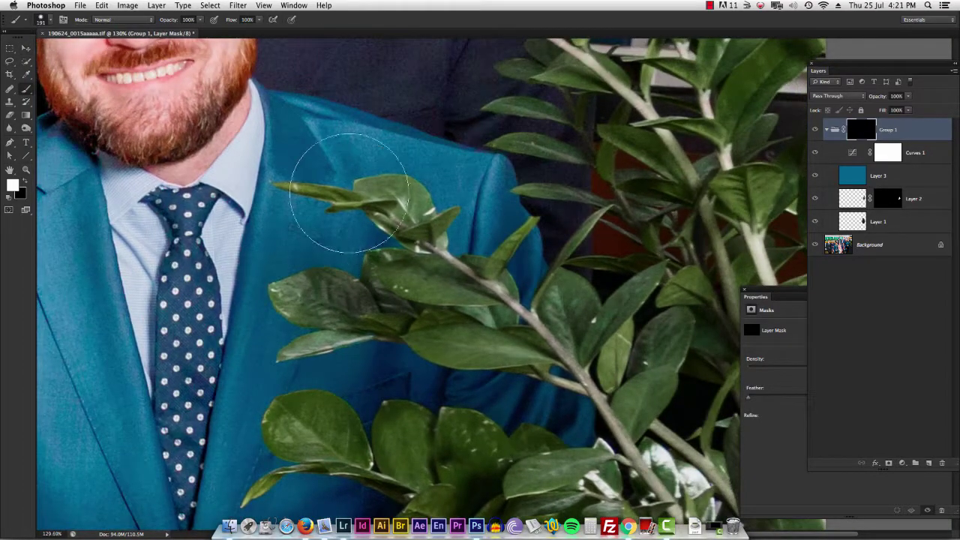
mouse_move(343, 185)
left_mouse_down()
mouse_move(310, 186)
mouse_move(344, 214)
mouse_move(419, 378)
mouse_move(302, 322)
left_mouse_up()
left_click_drag(303, 166, 475, 133)
left_click_drag(431, 315, 484, 120)
left_click_drag(484, 247, 450, 375)
scroll(612, 233, "down", 4)
Refine Group 1's mask along the collar and shoulder line, painting with white and correcting the shoulder with black
scroll(476, 201, "up", 4)
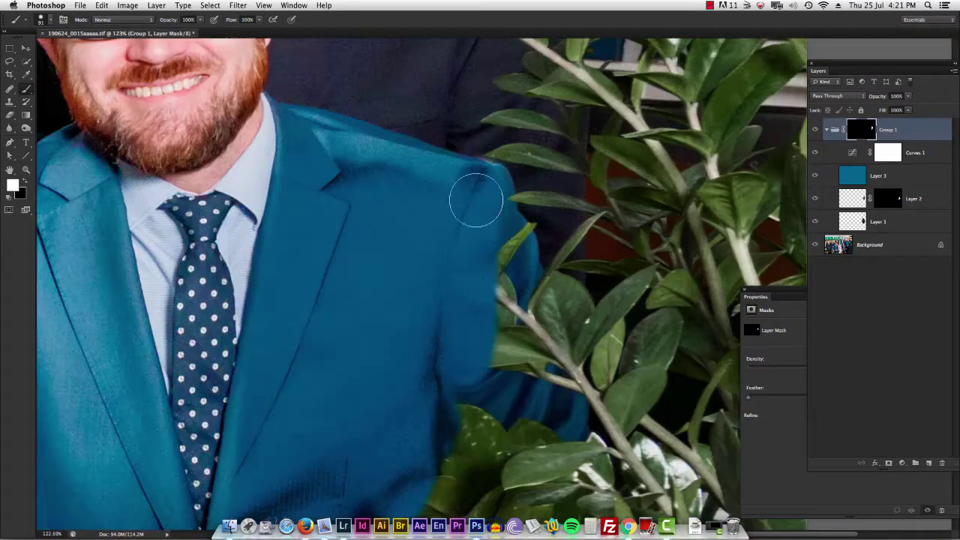
left_click_drag(476, 200, 333, 138)
scroll(360, 95, "up", 3)
mouse_move(364, 96)
left_mouse_down()
mouse_move(405, 134)
mouse_move(560, 180)
mouse_move(582, 207)
left_mouse_up()
key("x")
left_click_drag(547, 284, 355, 189)
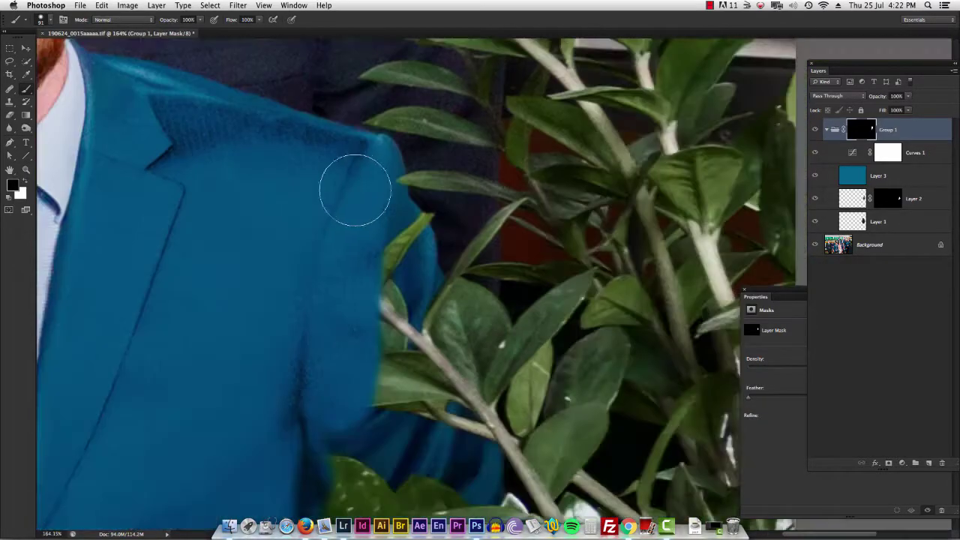
key("x")
left_click_drag(377, 282, 386, 270)
Paint white on Group 1's mask to reveal the outer sleeve from the upper arm down past the elbow to the cuff
scroll(385, 270, "down", 3)
scroll(420, 173, "up", 4)
mouse_move(401, 94)
left_mouse_down()
mouse_move(440, 318)
mouse_move(307, 375)
left_mouse_up()
scroll(307, 368, "down", 5)
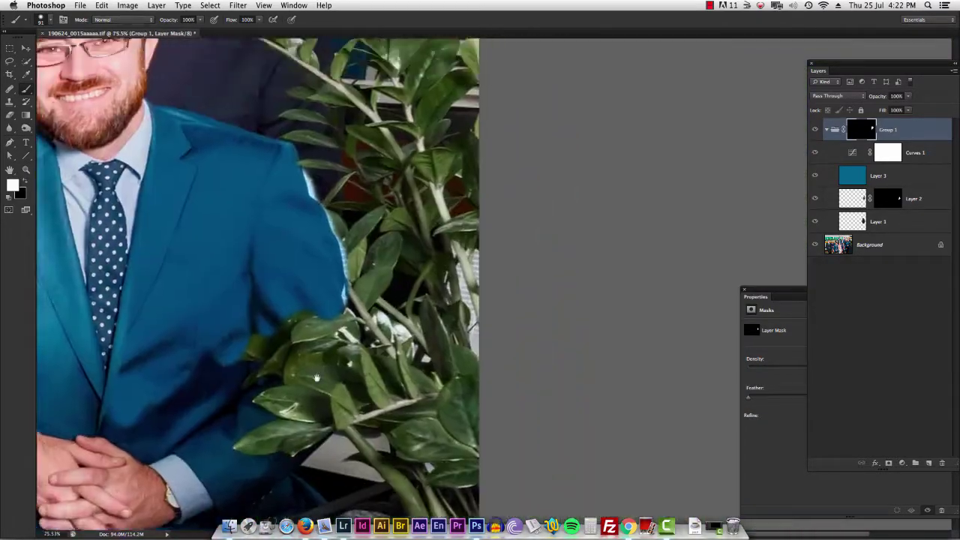
scroll(317, 377, "up", 2)
mouse_move(475, 275)
left_mouse_down()
mouse_move(431, 321)
mouse_move(447, 283)
mouse_move(382, 316)
mouse_move(404, 169)
mouse_move(448, 133)
mouse_move(330, 182)
left_mouse_up()
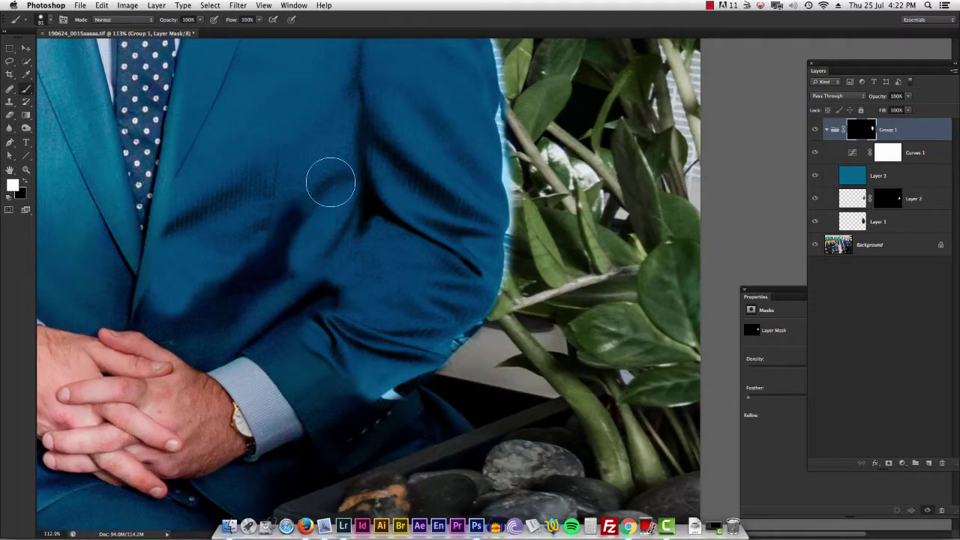
scroll(330, 182, "down", 2)
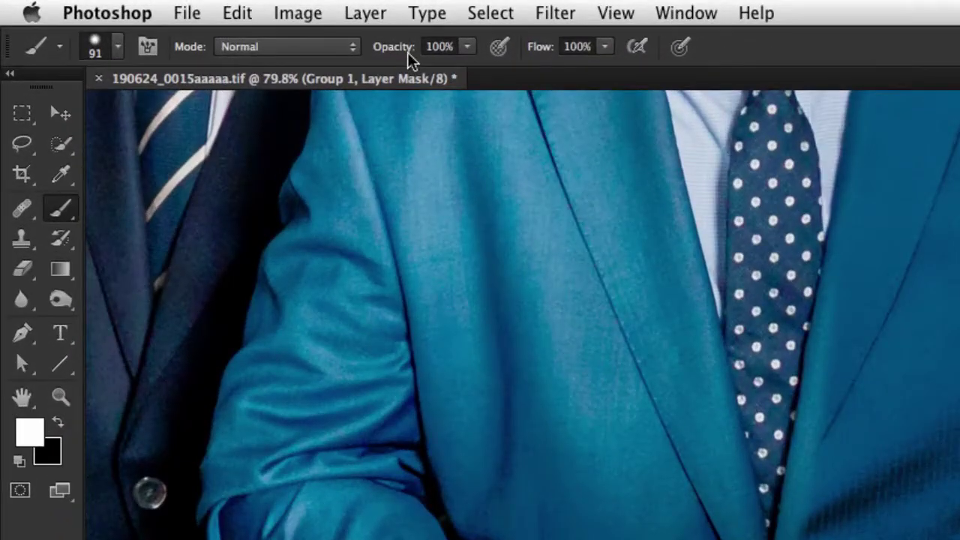
Set the brush to 20% opacity and 22% flow and enlarge it to a soft 221 px tip
left_click_drag(176, 21, 149, 22)
left_click_drag(349, 52, 317, 55)
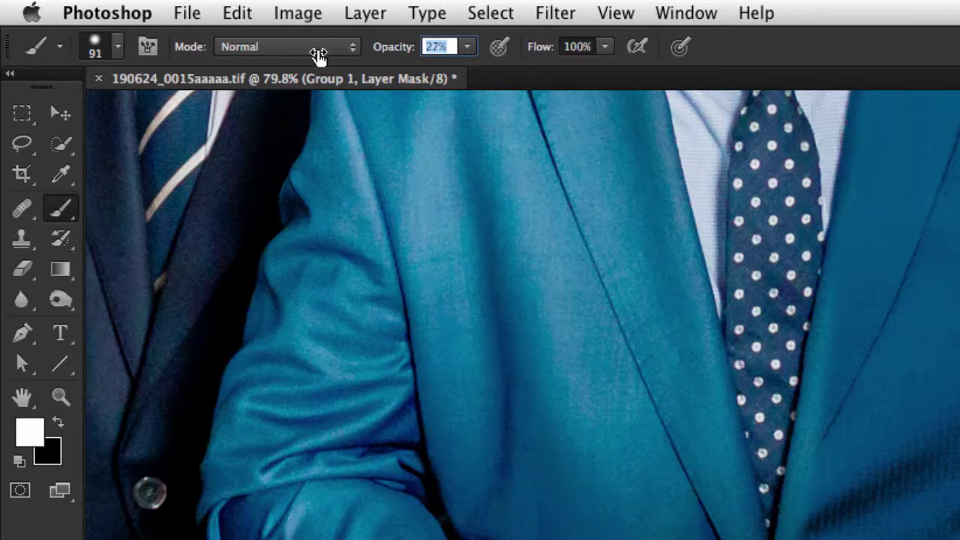
left_click_drag(550, 51, 449, 51)
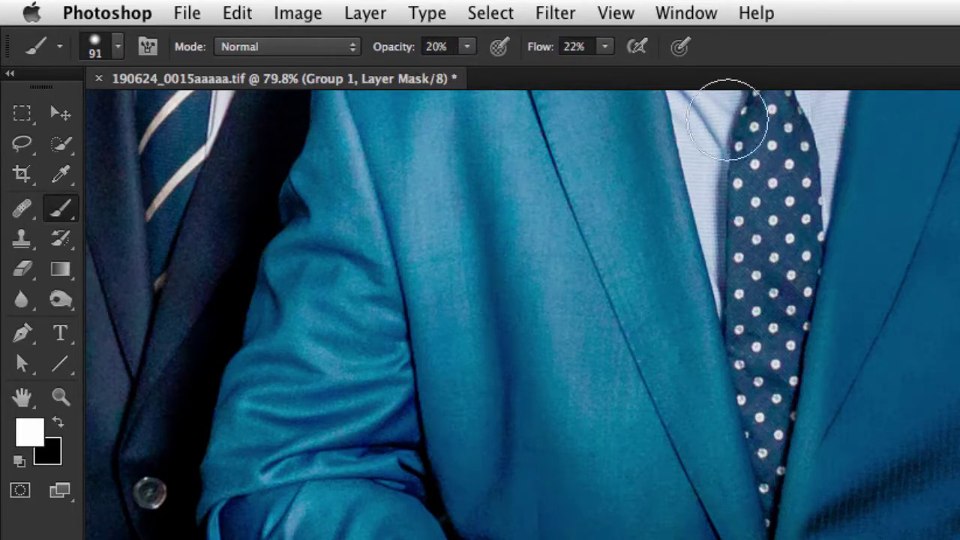
left_click_drag(623, 327, 668, 111)
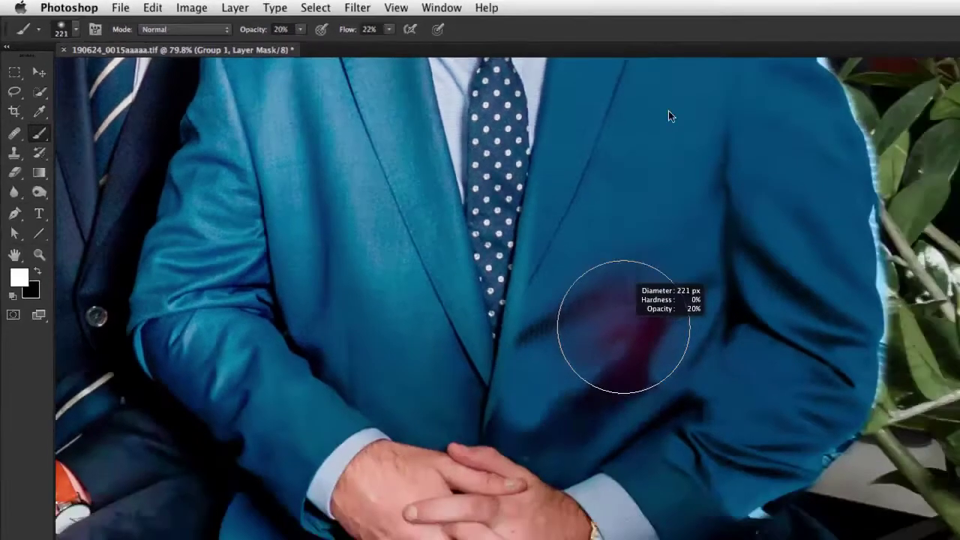
left_click_drag(653, 354, 596, 367)
Set the brush opacity to 37% and blend Group 1's mask around the lower jacket front and sleeve with black and white
key("3")
key("7")
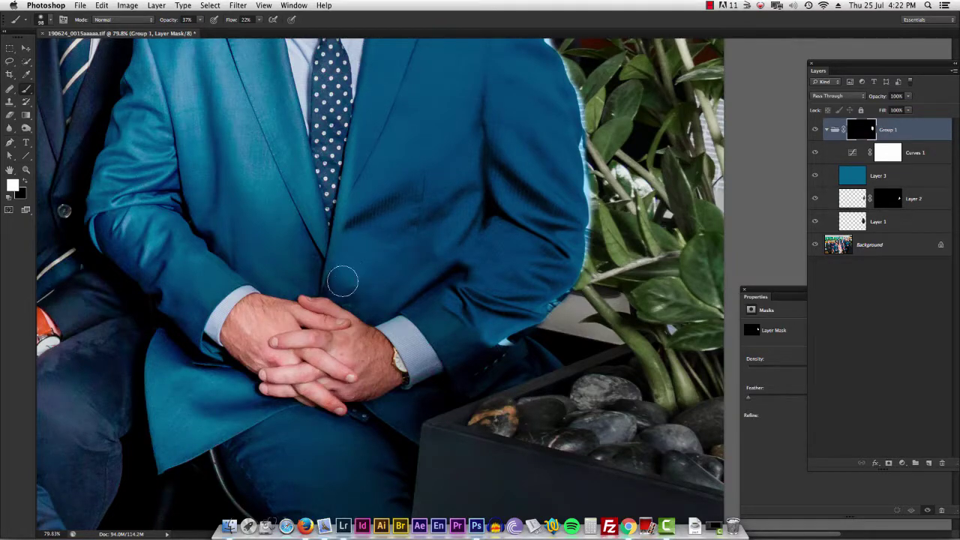
key("x")
left_click_drag(436, 247, 440, 290)
left_click_drag(366, 275, 342, 274)
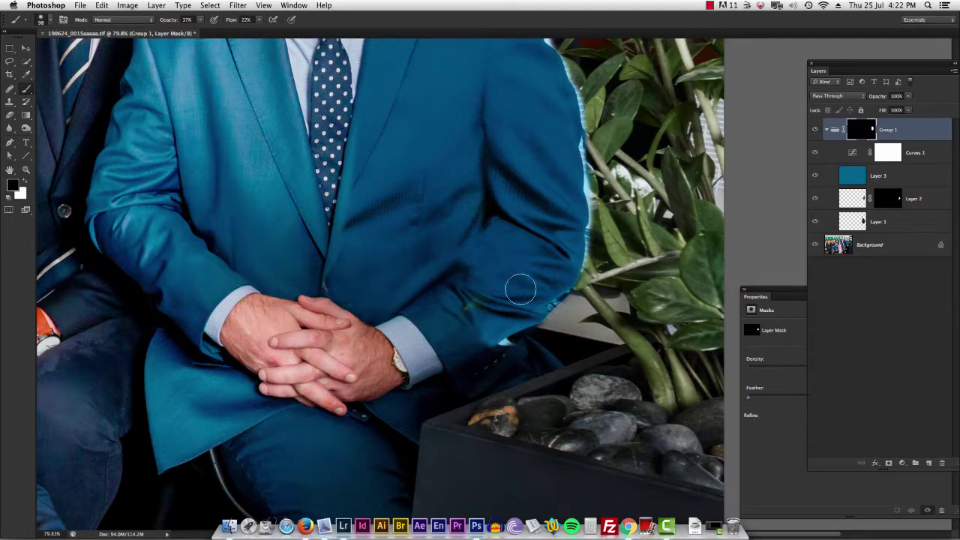
left_click_drag(505, 320, 555, 319)
key("x")
left_click_drag(495, 289, 404, 297)
left_click_drag(557, 221, 488, 221)
Add a second Curves adjustment above Curves 1, raising input 59 to output 81 and input 131 to output 210
scroll(577, 187, "down", 2)
scroll(529, 246, "up", 5)
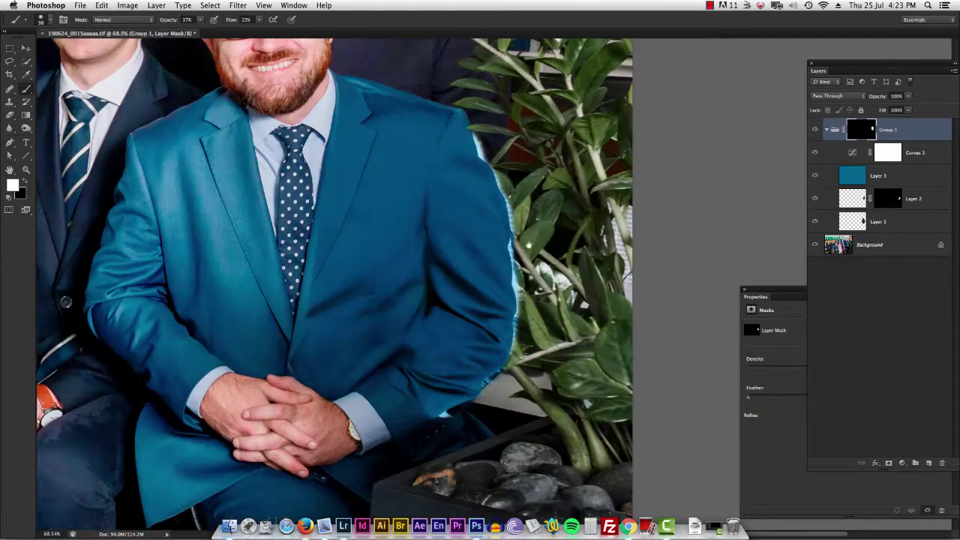
scroll(505, 186, "down", 3)
scroll(491, 244, "up", 4)
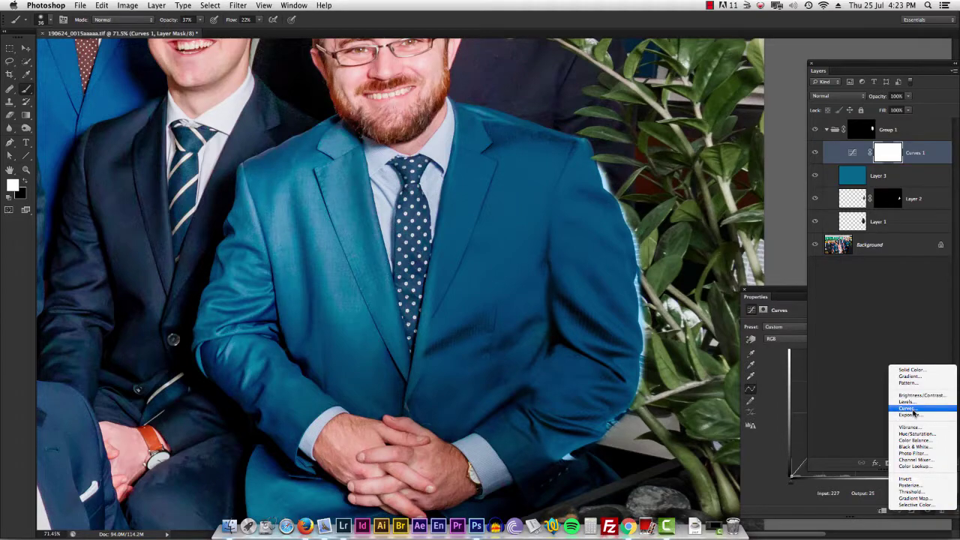
left_click(908, 407)
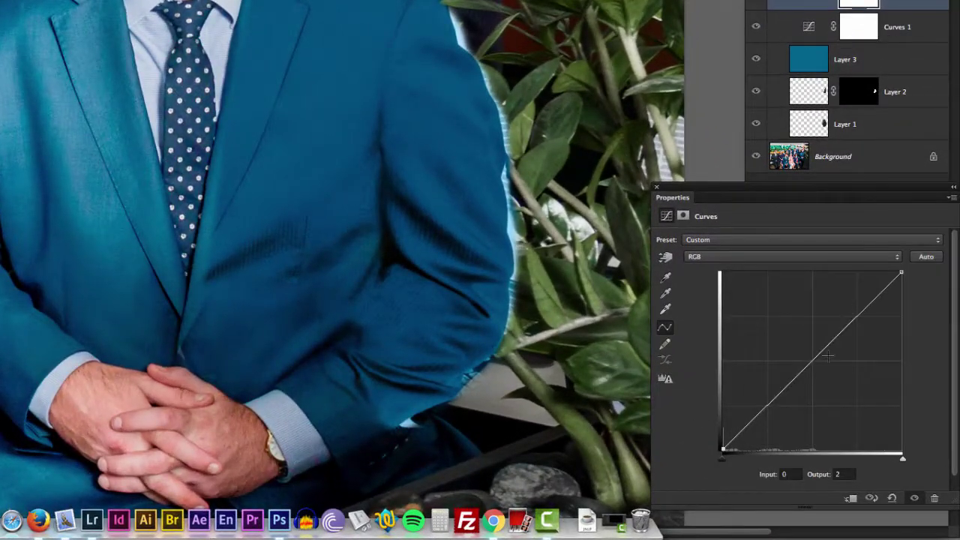
left_click_drag(802, 369, 820, 312)
left_click(763, 394)
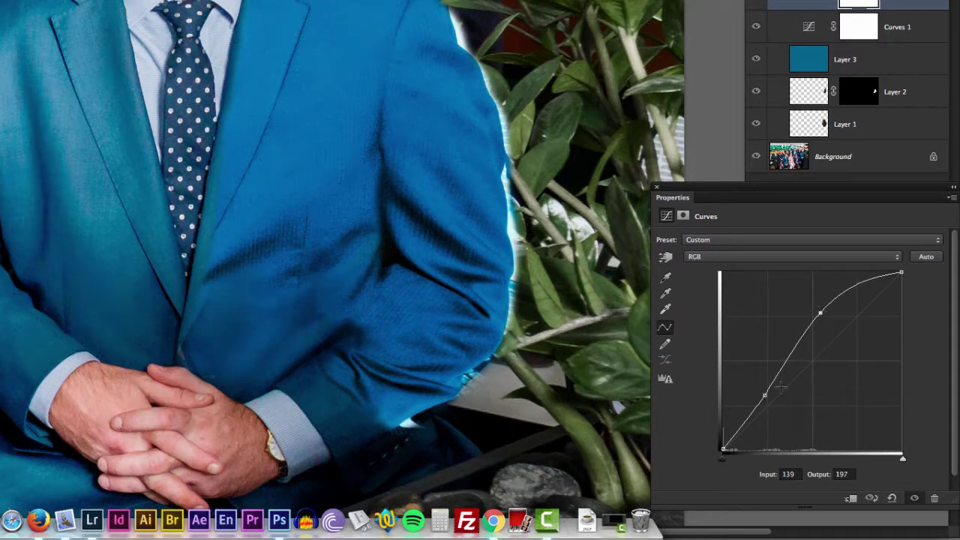
left_click_drag(764, 397, 766, 393)
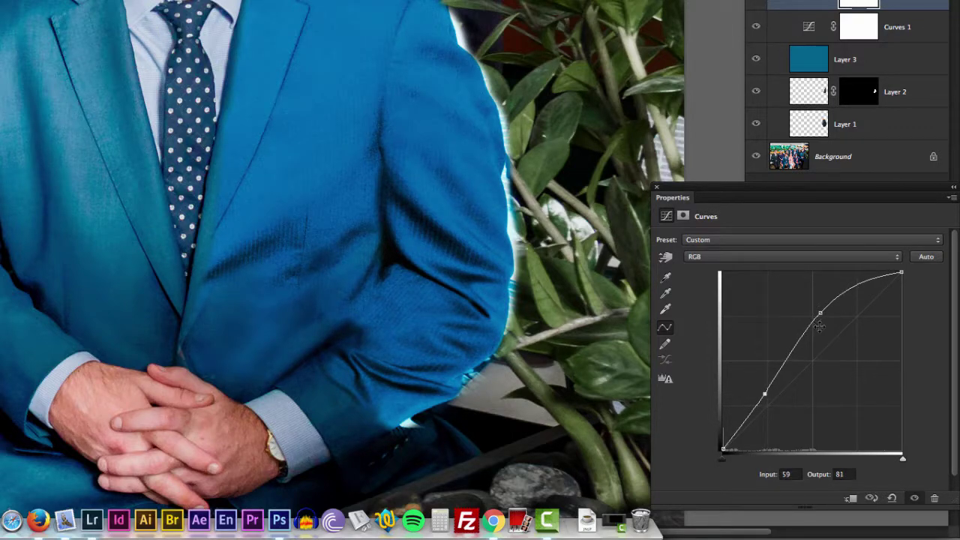
left_click_drag(821, 314, 814, 304)
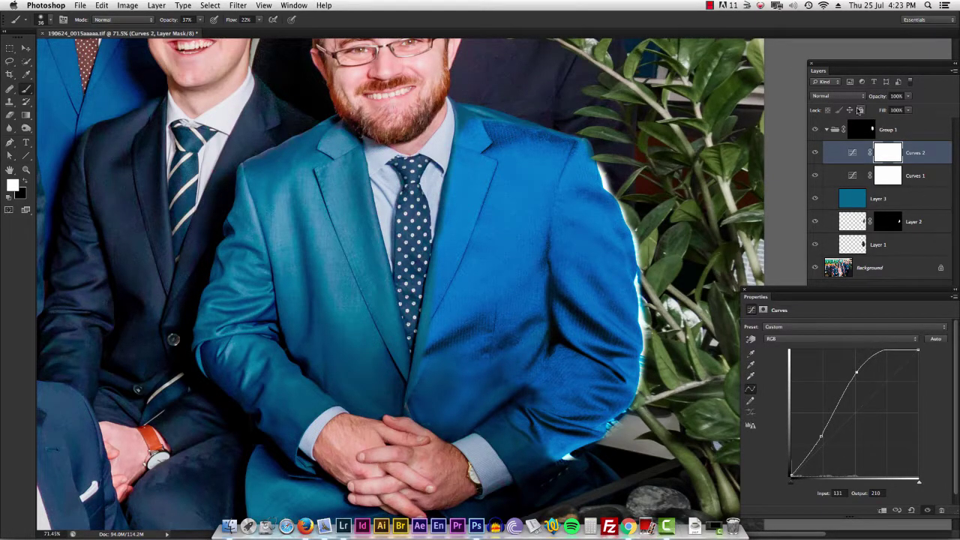
Set Curves 2's blend mode to Luminosity and invert its layer mask to black
left_click(837, 96)
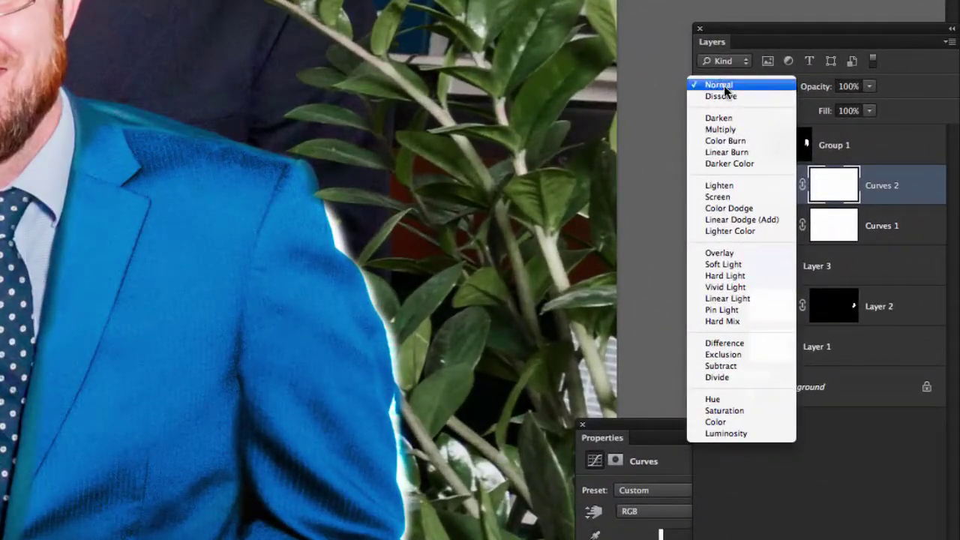
left_click(727, 433)
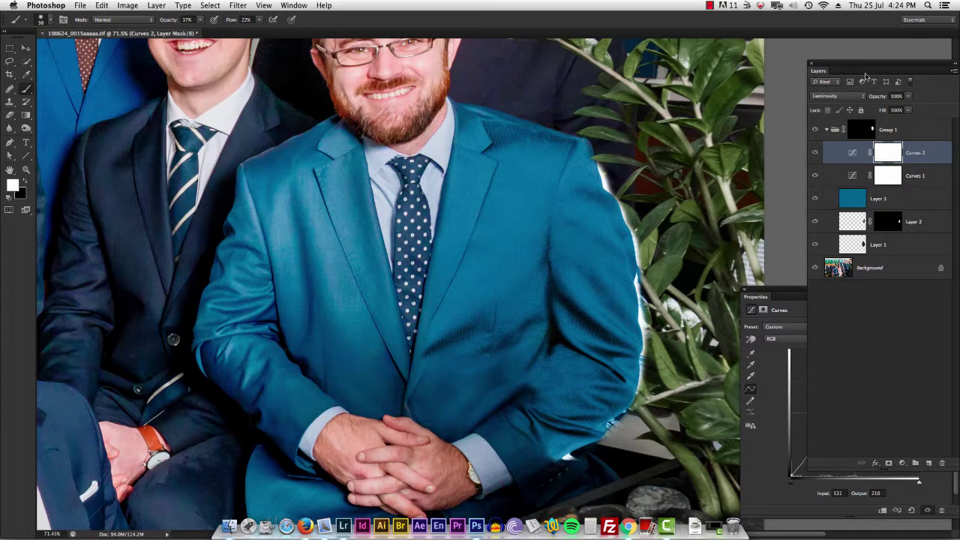
key("super+i")
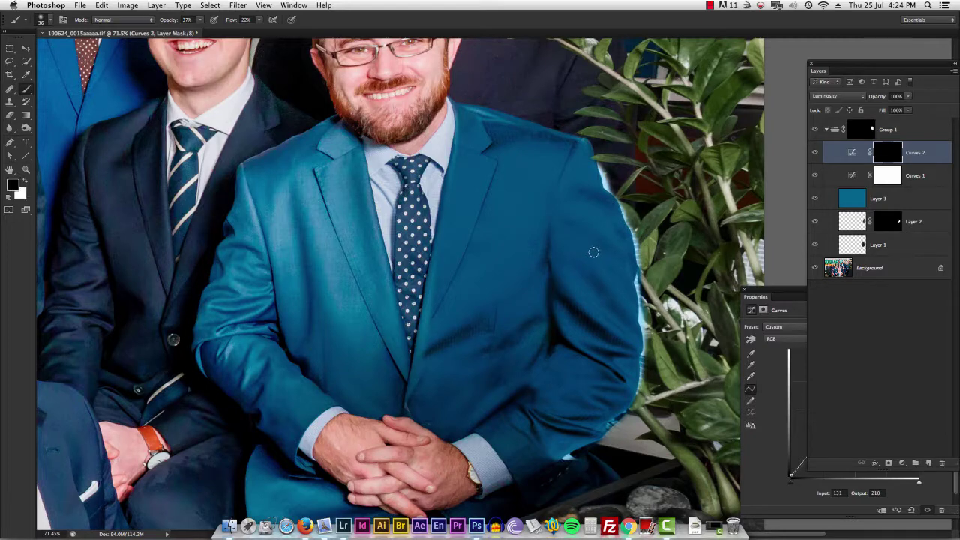
Paint with a large white brush at 37% opacity on Curves 2's mask to brighten the chest of the rebuilt jacket
mouse_move(476, 224)
left_mouse_down()
mouse_move(511, 222)
mouse_move(505, 243)
mouse_move(447, 314)
mouse_move(430, 313)
mouse_move(455, 165)
mouse_move(537, 227)
mouse_move(599, 256)
mouse_move(533, 275)
mouse_move(564, 186)
mouse_move(504, 166)
mouse_move(436, 223)
left_mouse_up()
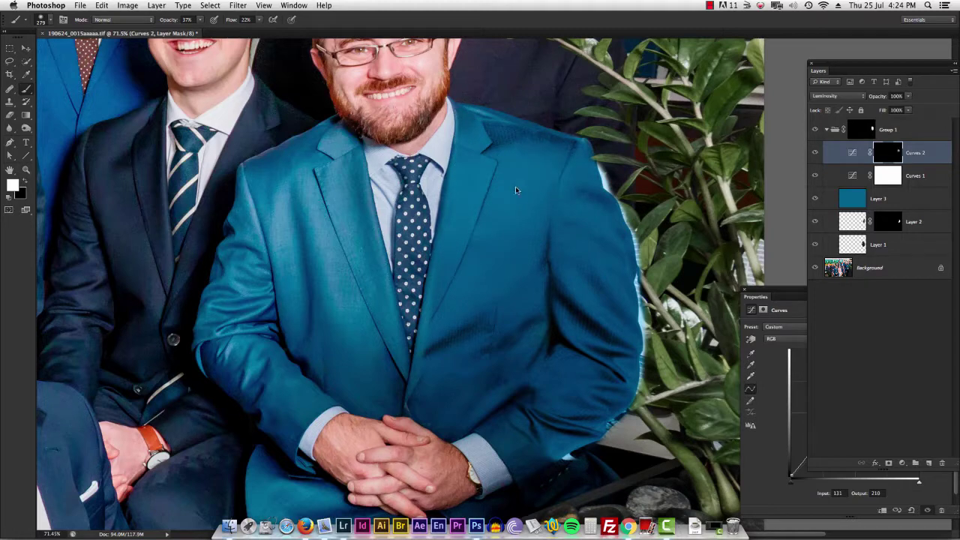
mouse_move(516, 188)
left_mouse_down()
mouse_move(507, 189)
mouse_move(510, 217)
left_mouse_up()
mouse_move(512, 244)
left_mouse_down()
mouse_move(466, 245)
mouse_move(510, 243)
mouse_move(553, 268)
left_mouse_up()
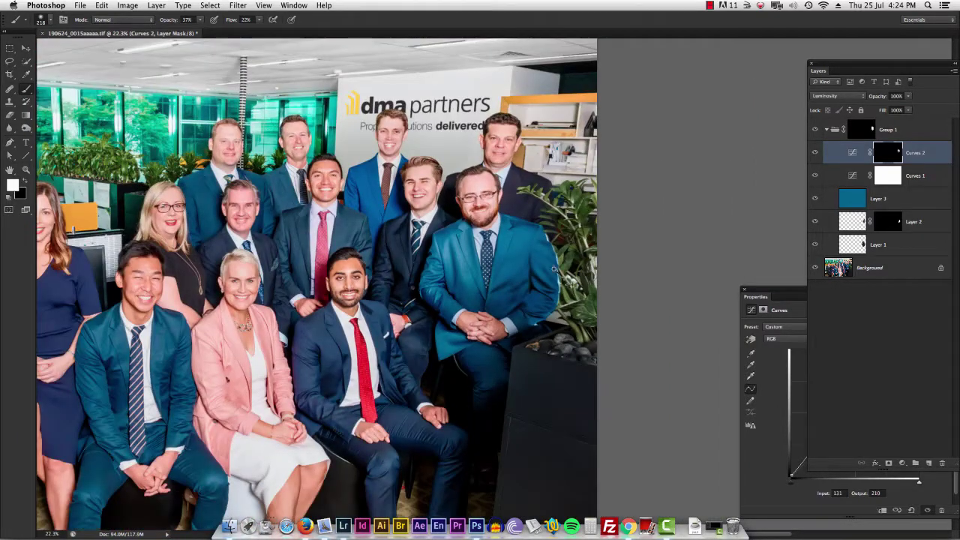
Toggle Curves 2's visibility to compare the jacket brightness, checking it close up and in the whole group photo
scroll(553, 267, "up", 3)
left_click(816, 154)
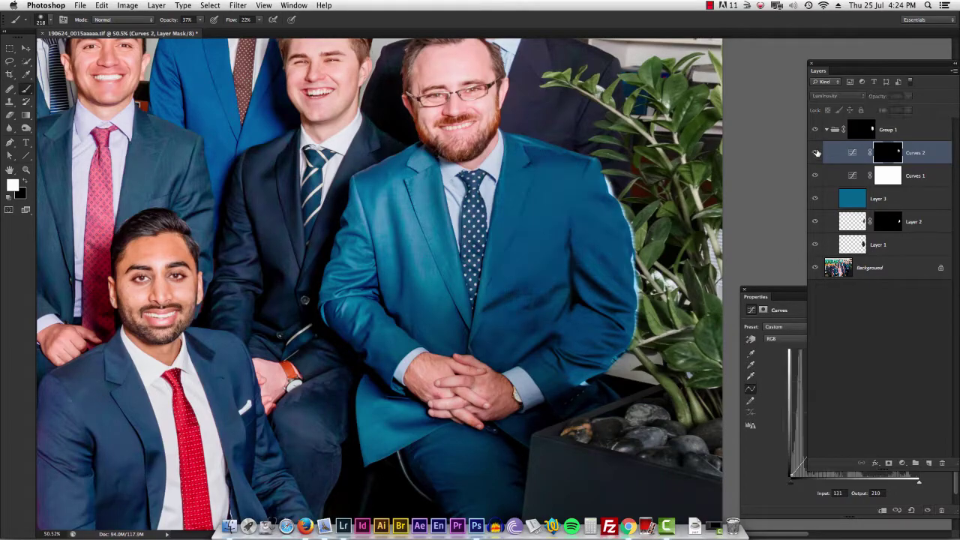
left_click(816, 154)
left_click(816, 155)
left_click(816, 155)
scroll(524, 209, "down", 5)
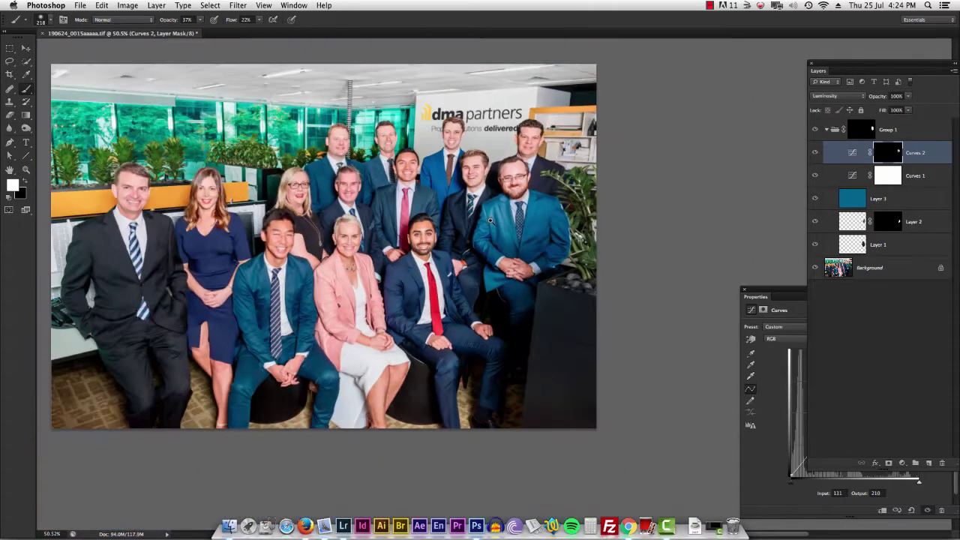
scroll(728, 242, "up", 4)
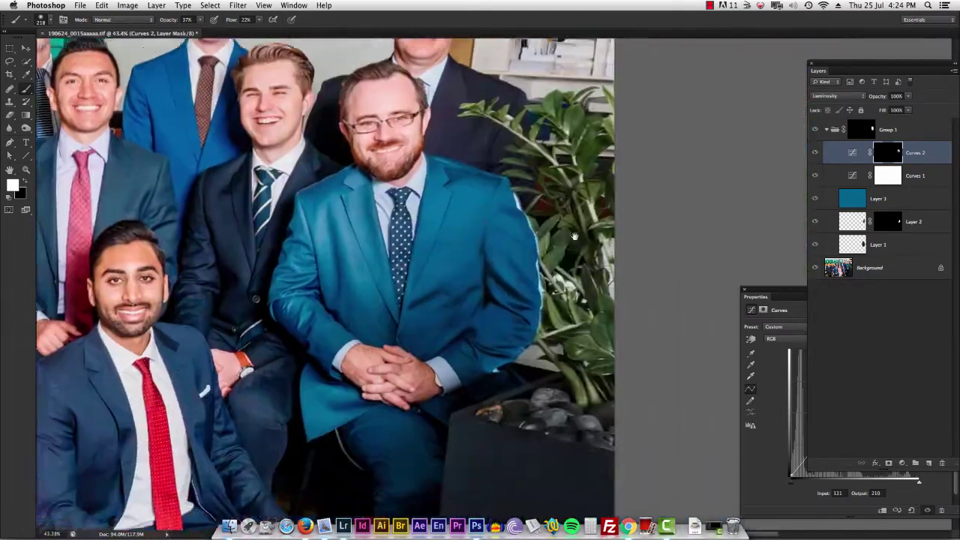
scroll(438, 225, "up", 2)
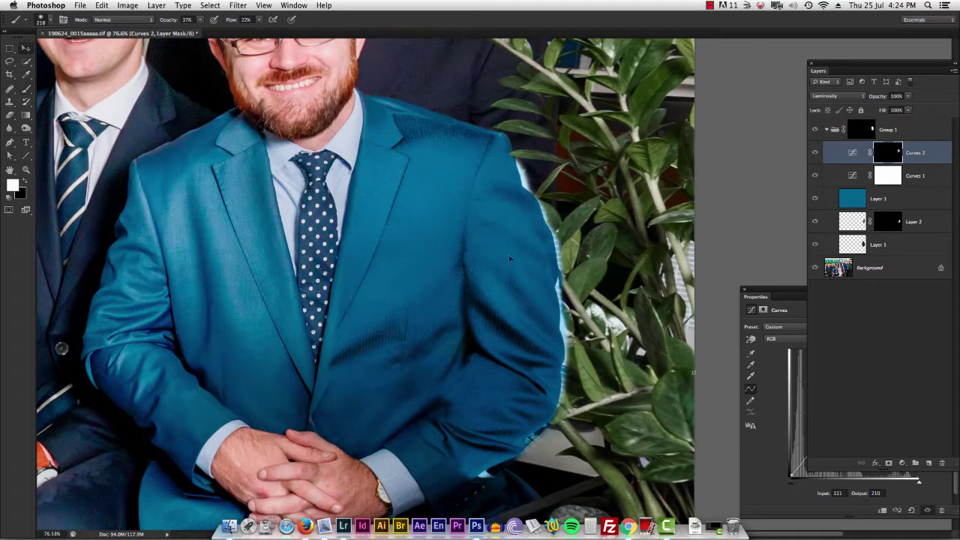
Toggle Group 1's visibility to compare the rebuilt lower sleeve with the original photo
key("v")
left_click_drag(521, 363, 561, 247)
scroll(539, 338, "up", 2)
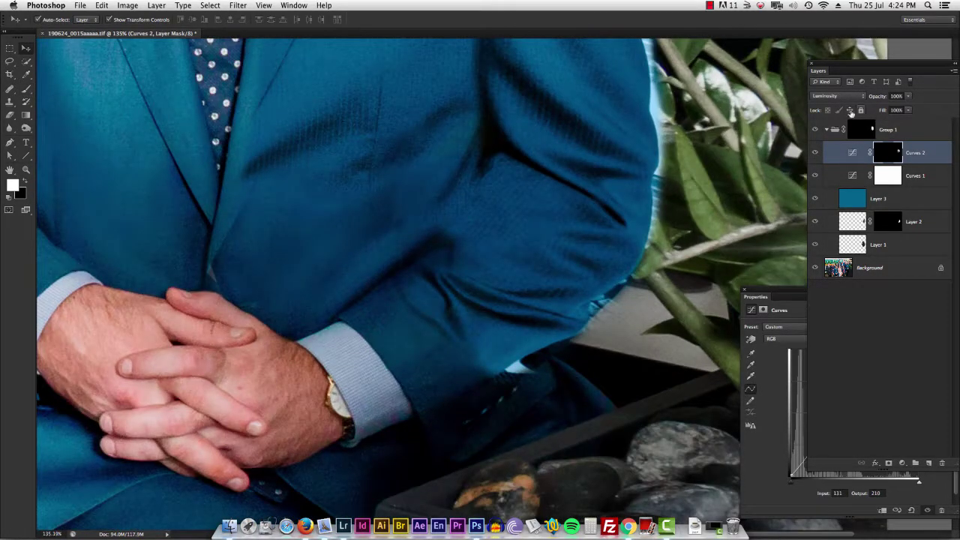
left_click(816, 130)
left_click(816, 130)
Add a Curves adjustment directly above Layer 2 and darken it from input 165 to output 103
left_click(914, 222)
left_click(902, 463)
left_click(912, 413)
left_click(802, 321)
left_click_drag(862, 405, 874, 425)
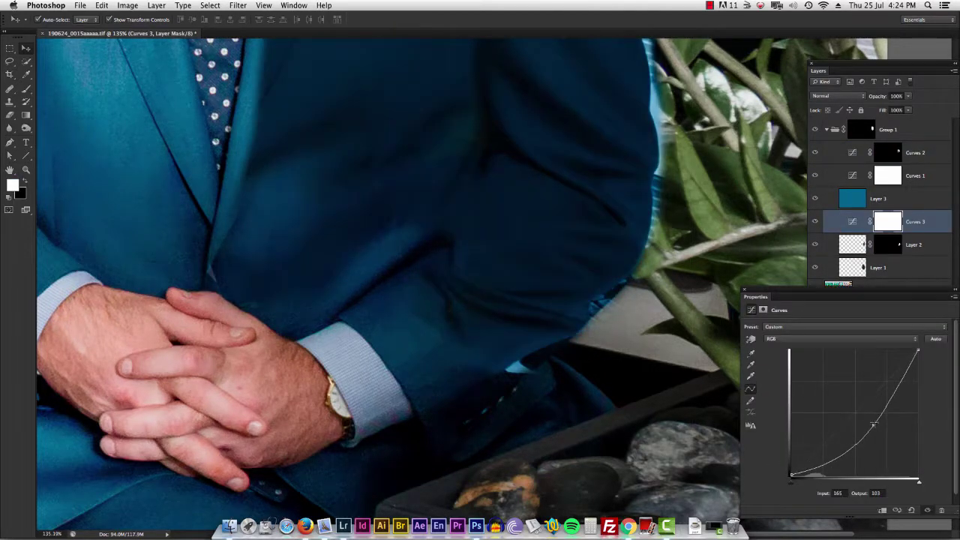
Invert Curves 3's mask to black and start painting the darkening in along the underside of the sleeve
key("b")
key("ctrl+i")
left_click_drag(532, 345, 533, 345)
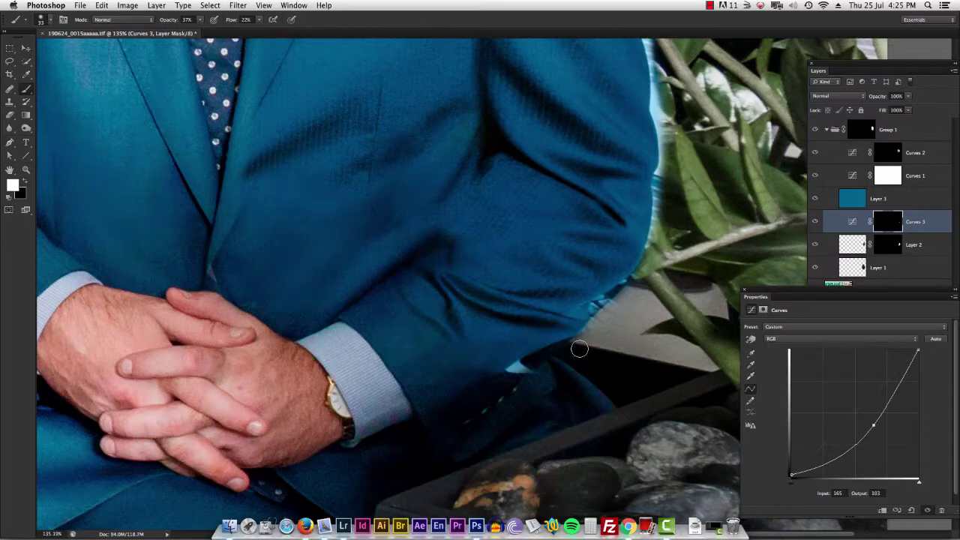
Enlarge the brush to 125 px and paint the Curves 3 darkening onto the outer sleeve near the elbow
scroll(592, 270, "down", 10)
scroll(600, 262, "up", 8)
key("bracketright")
key("bracketright")
key("bracketright")
key("bracketright")
key("bracketright")
key("bracketright")
key("bracketright")
key("bracketright")
left_click_drag(587, 270, 621, 323)
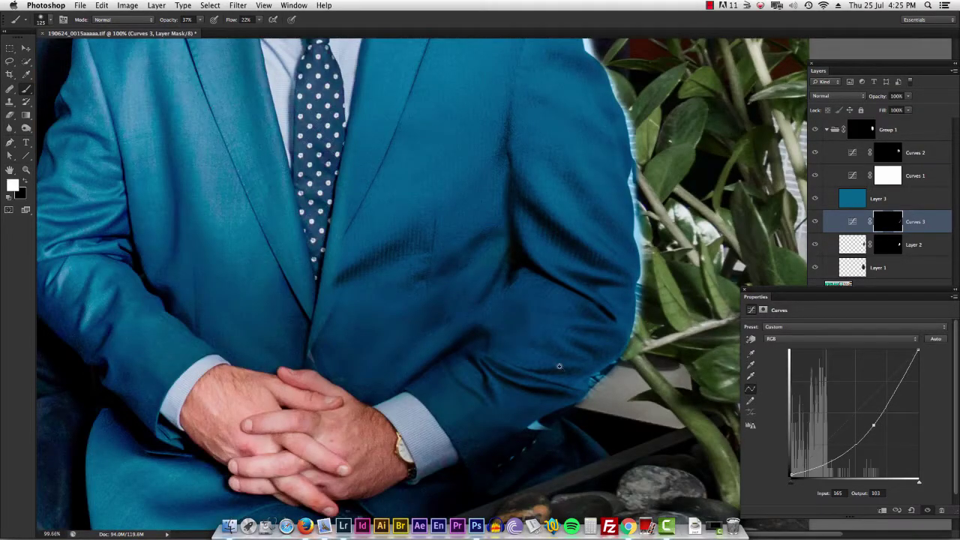
Toggle Group 1's visibility to compare the rebuilt jacket side and arm with the original photo across the whole figure
scroll(564, 337, "down", 7)
left_click_drag(854, 63, 855, 50)
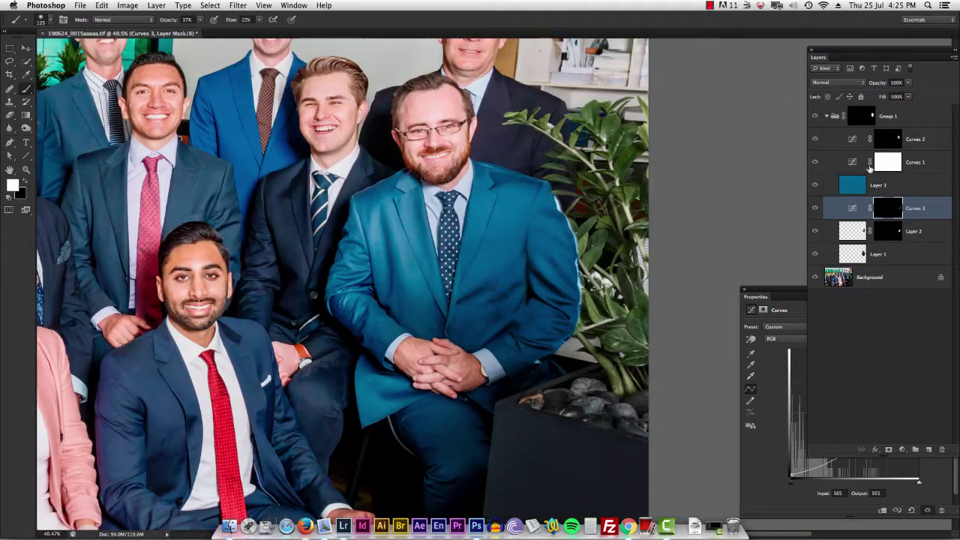
left_click(836, 116)
left_click(815, 115)
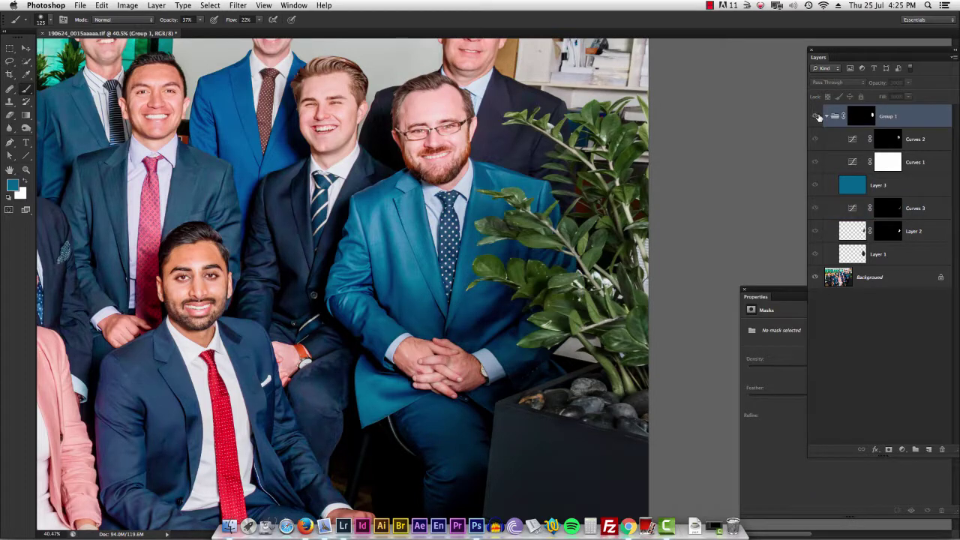
left_click(815, 115)
left_click(814, 116)
left_click(820, 114)
left_click(820, 115)
left_click(820, 114)
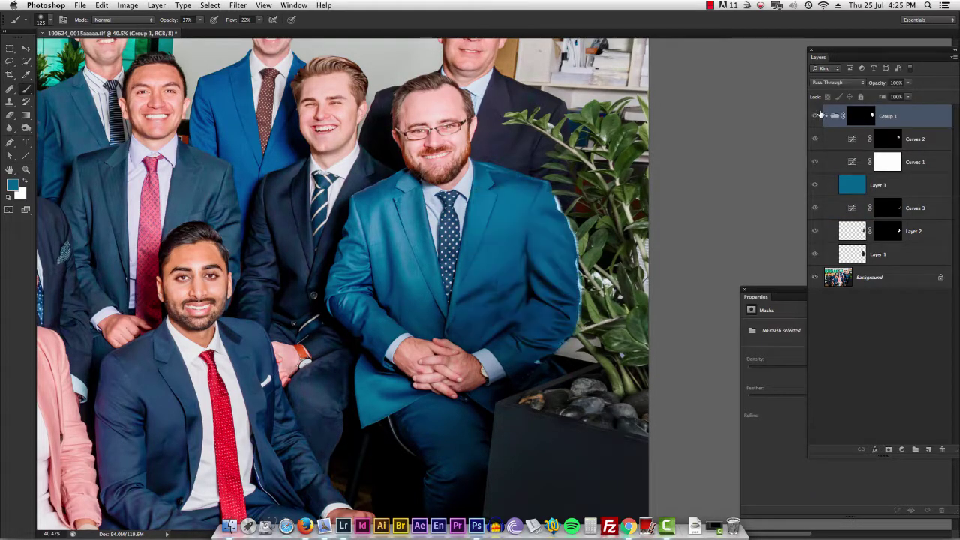
left_click(817, 116)
Disable Group 1's layer mask to expose the full sleeve source, and select Layer 1
scroll(464, 295, "up", 3)
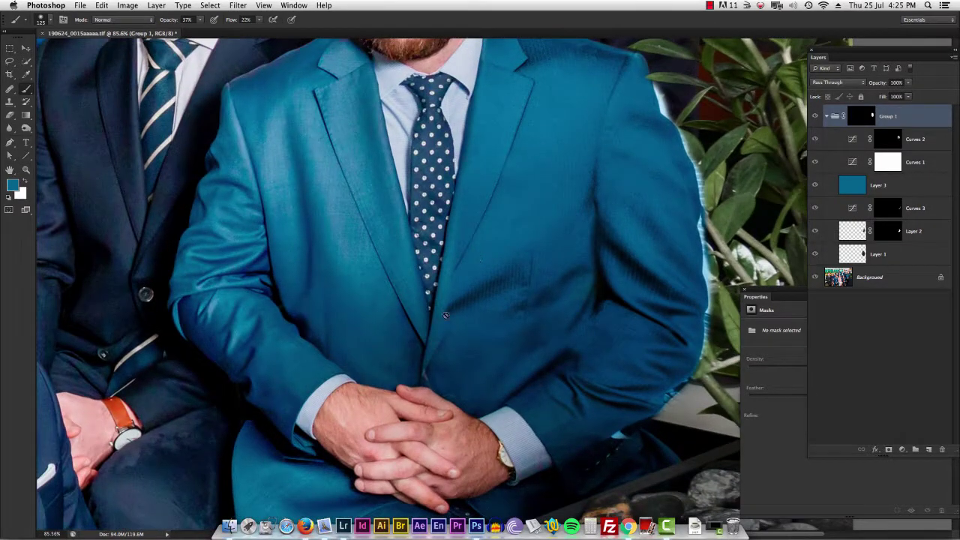
scroll(518, 264, "down", 2)
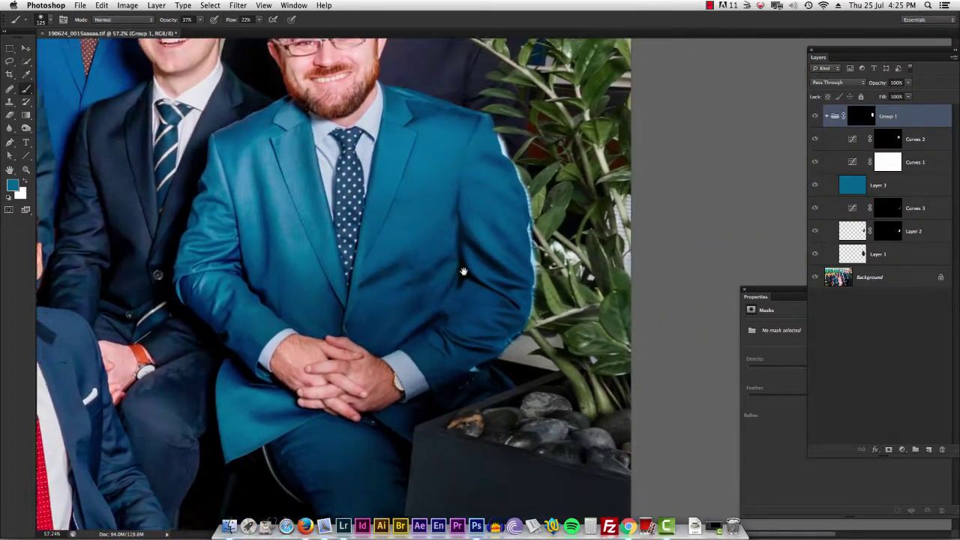
scroll(474, 295, "up", 3)
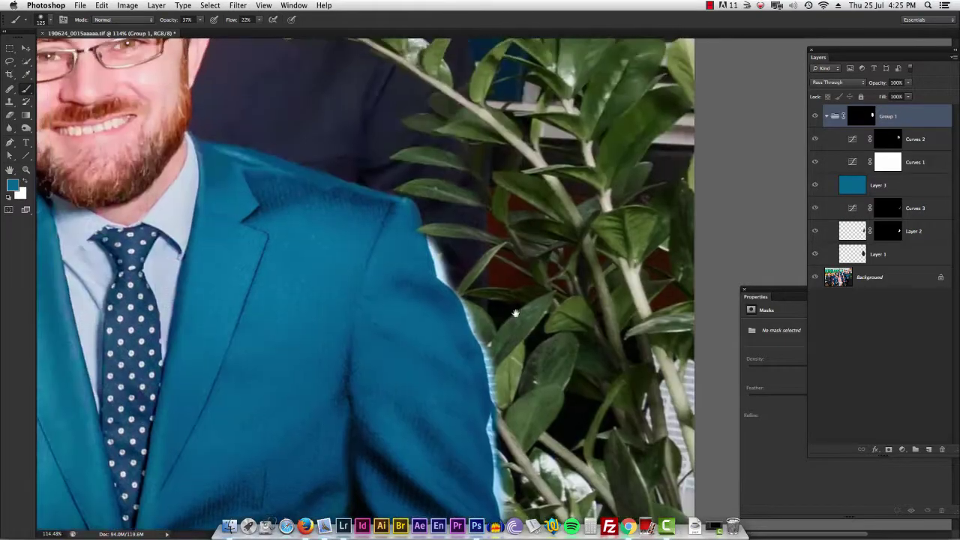
scroll(521, 377, "down", 2)
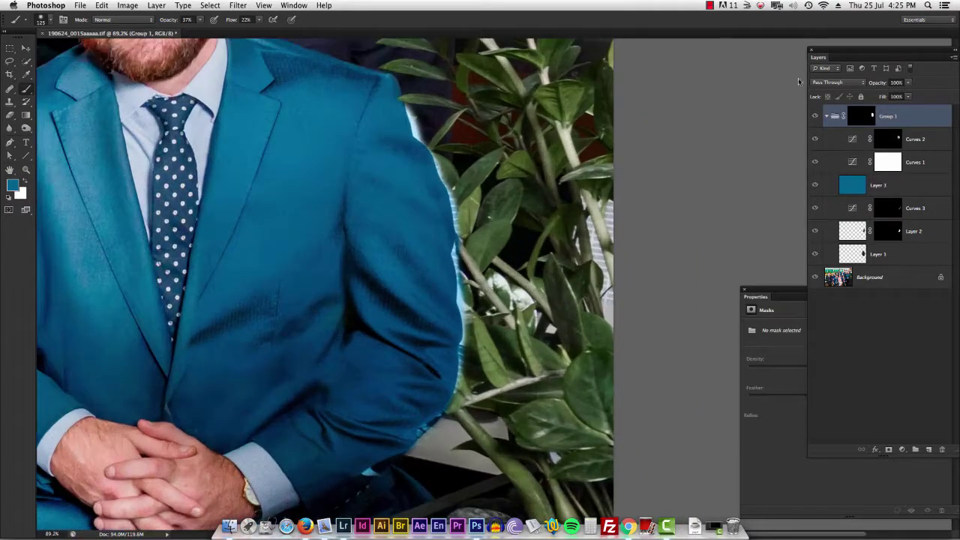
left_click(862, 118, "shift")
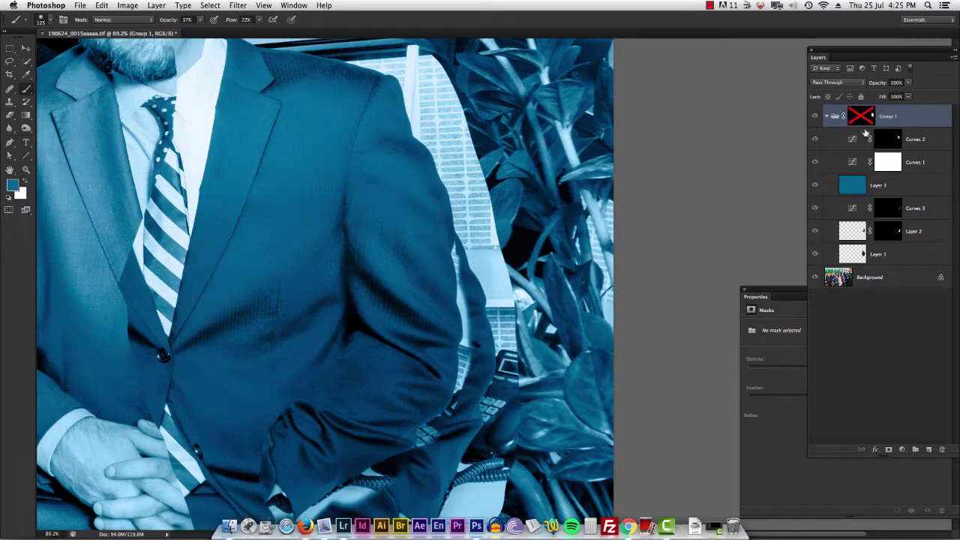
left_click(861, 118, "shift")
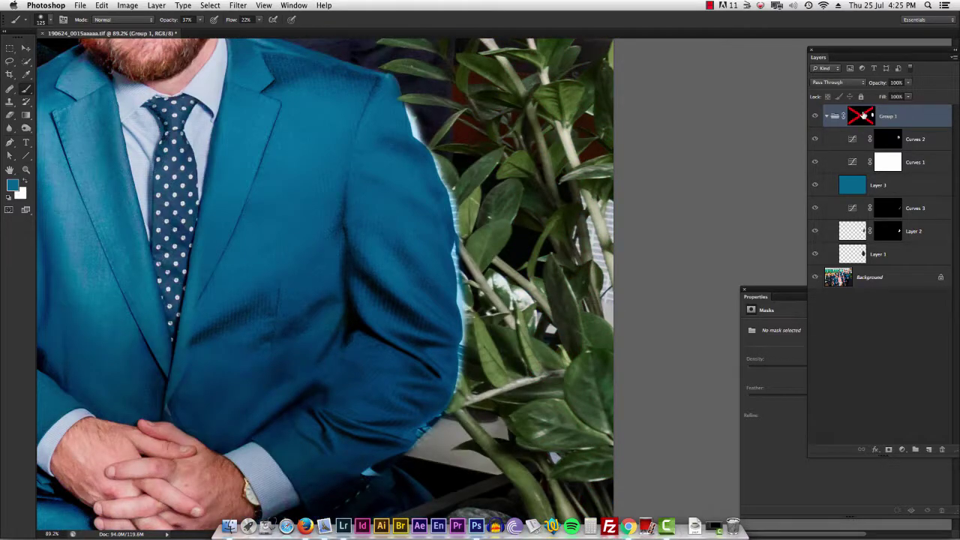
left_click(862, 115, "shift")
left_click(858, 257)
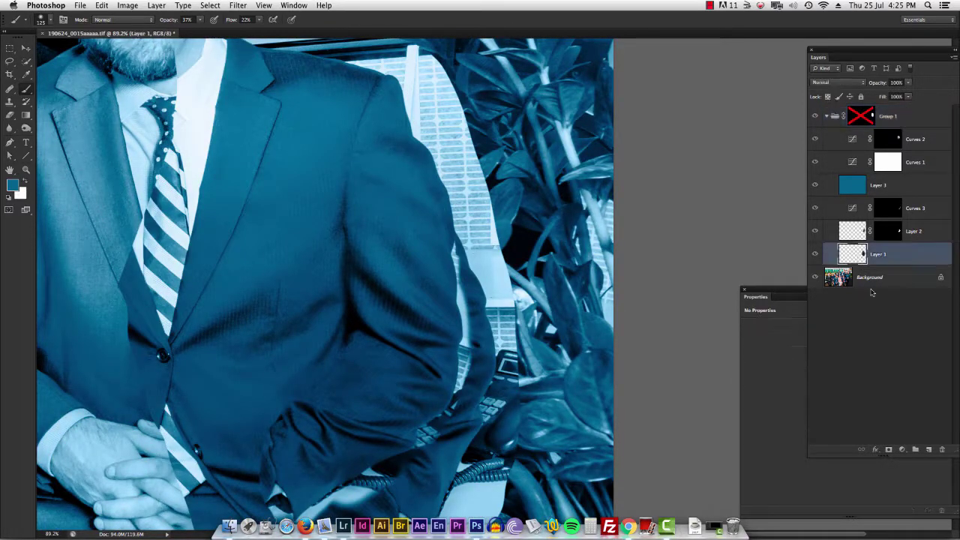
Quick-select the jacket's body, sleeve and shoulder, sampling all layers
key("w")
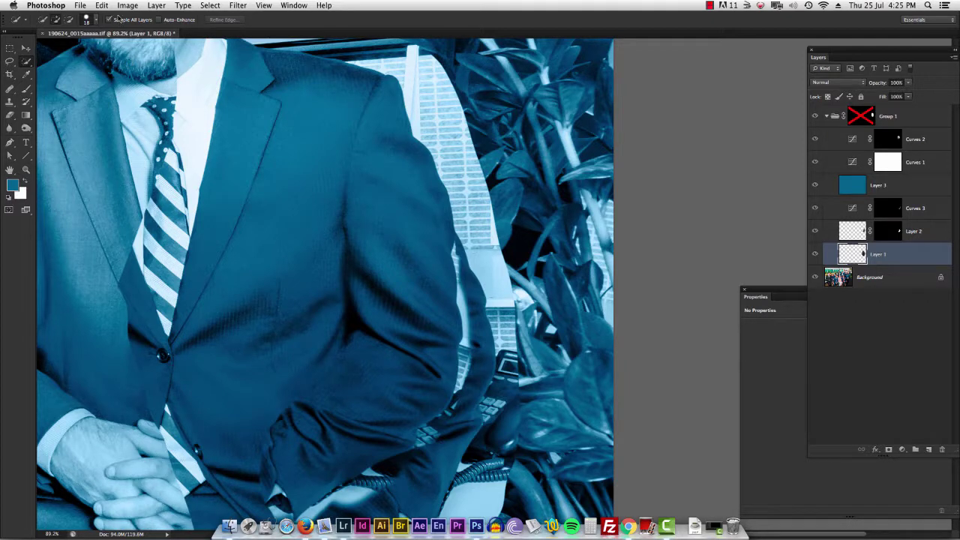
left_click_drag(385, 261, 402, 322)
left_click_drag(405, 341, 391, 345)
mouse_move(392, 193)
left_mouse_down()
mouse_move(402, 152)
mouse_move(351, 76)
left_mouse_up()
Correct the jacket selection around the elbow and lower sleeve, excluding the phone keypad and background
left_click(468, 400, "super")
left_click(475, 393, "super")
left_click(475, 393, "super")
mouse_move(437, 379)
left_mouse_down()
mouse_move(379, 376)
mouse_move(425, 352)
left_mouse_up()
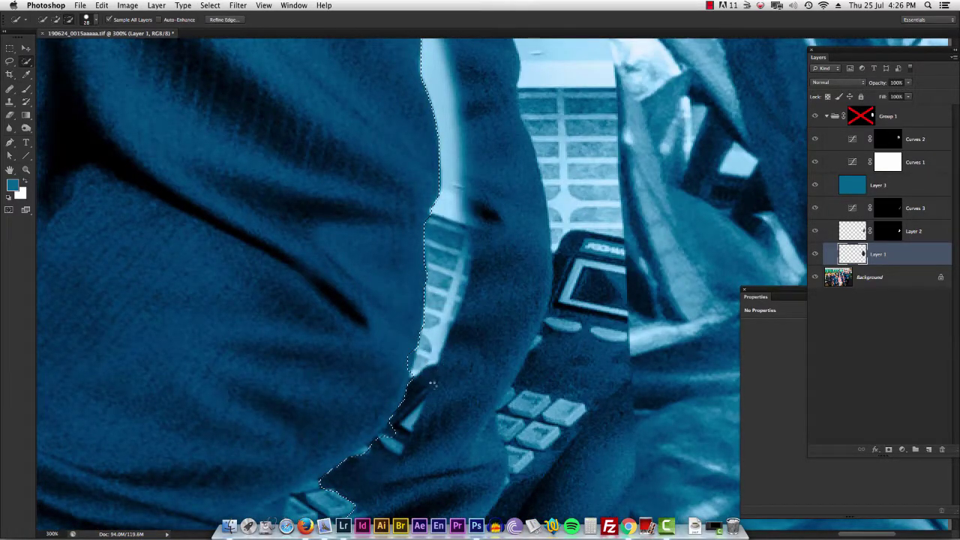
mouse_move(433, 385)
left_mouse_down()
mouse_move(531, 266)
mouse_move(538, 239)
left_mouse_up()
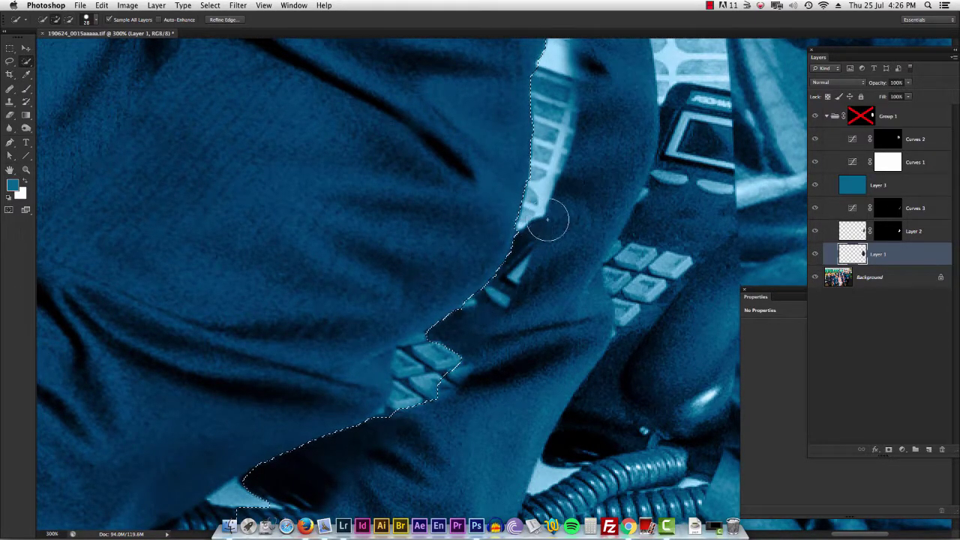
mouse_move(431, 341)
left_mouse_down()
mouse_move(411, 402)
mouse_move(446, 370)
mouse_move(421, 408)
mouse_move(436, 355)
left_mouse_up()
mouse_move(393, 413)
left_mouse_down()
mouse_move(381, 417)
mouse_move(441, 371)
left_mouse_up()
left_click_drag(518, 300, 455, 288)
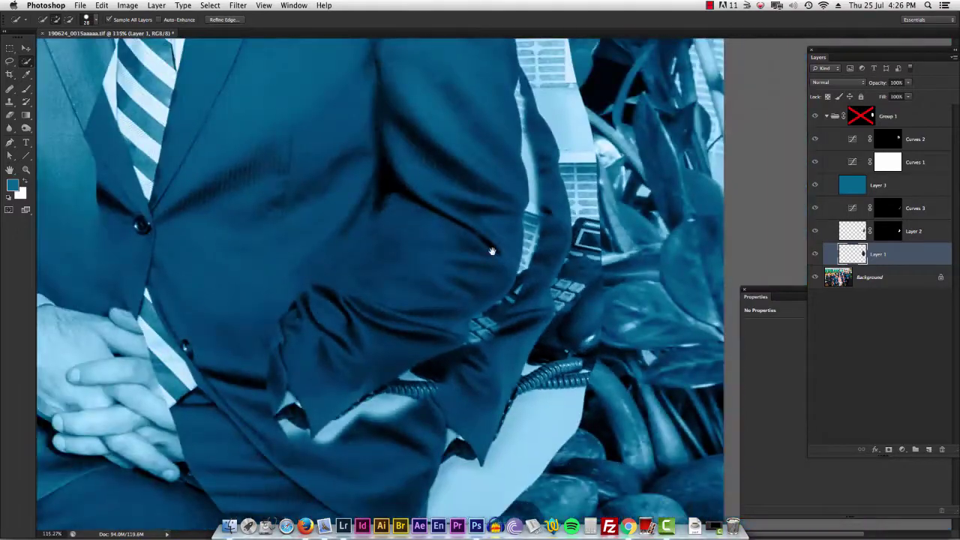
left_click_drag(493, 250, 453, 298)
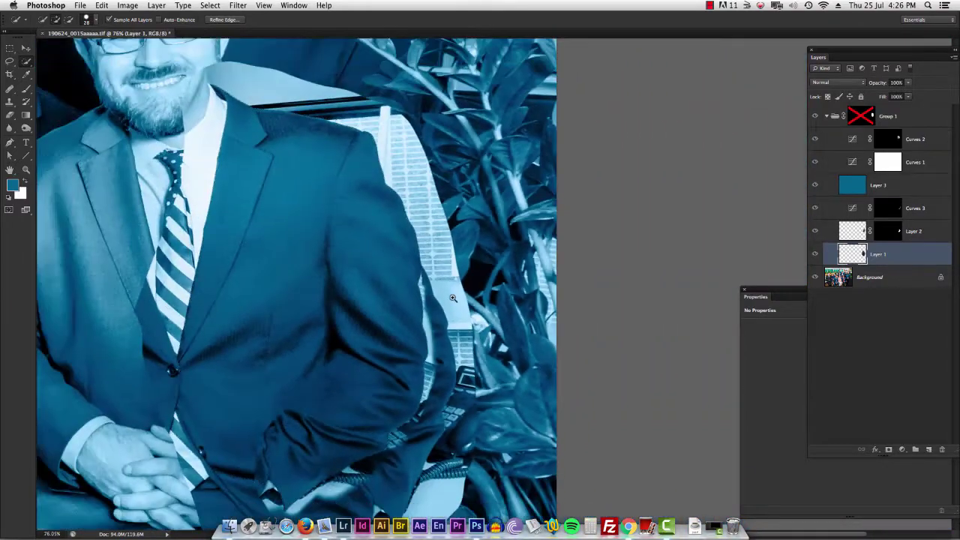
Open Refine Edge on the jacket selection with a black preview and try refining the shoulder and outer sleeve edge
left_click(223, 19)
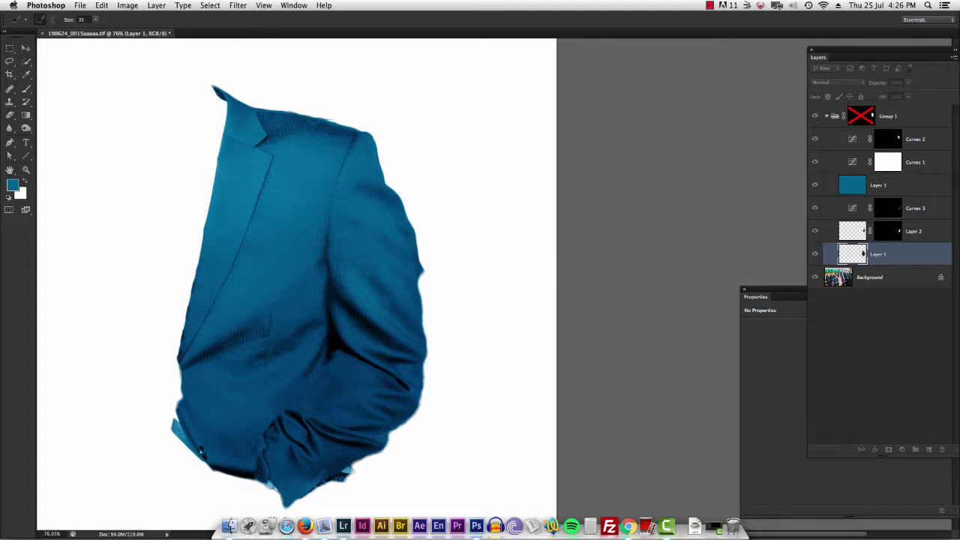
key("b")
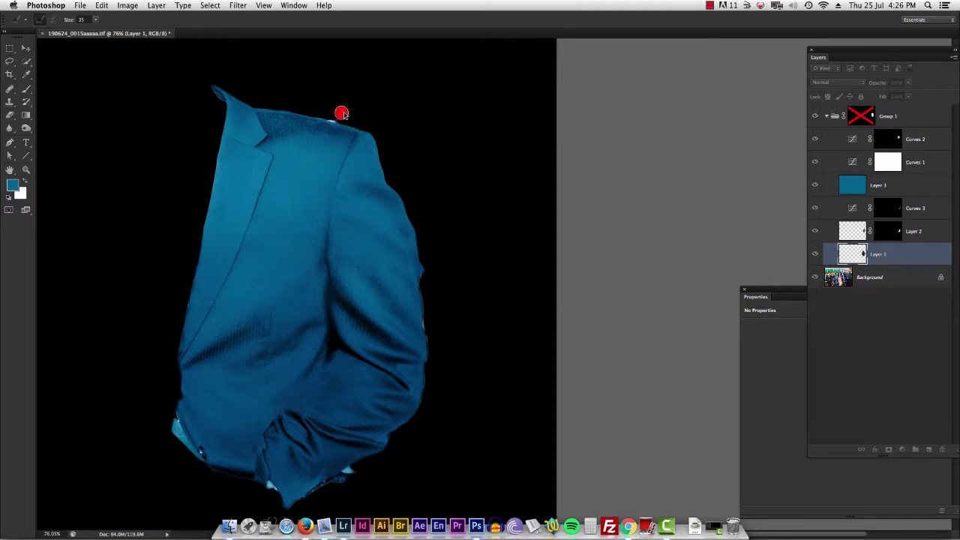
left_click_drag(344, 113, 387, 92)
left_click_drag(422, 273, 425, 402)
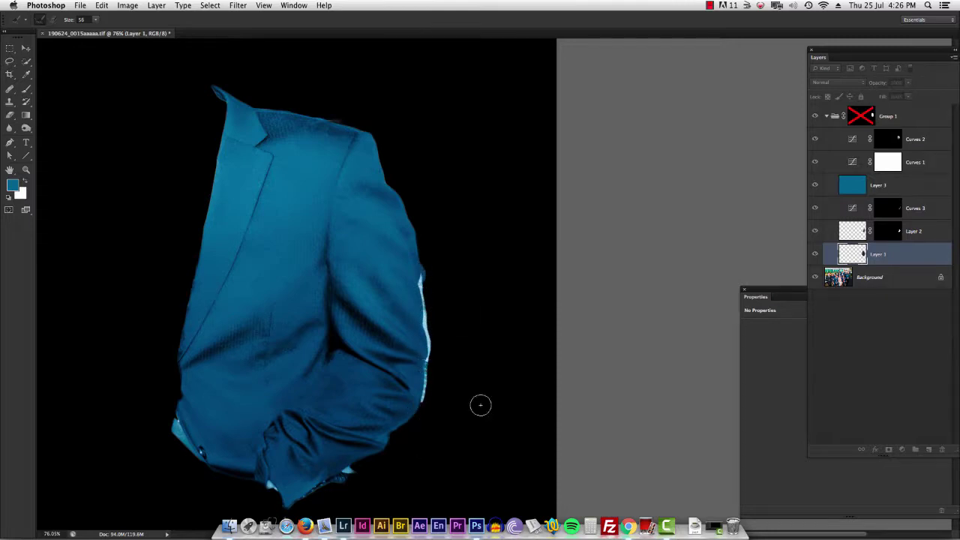
Undo the edge-refinement strokes on the shoulder and outer sleeve, and accept the jacket selection
key("super+z")
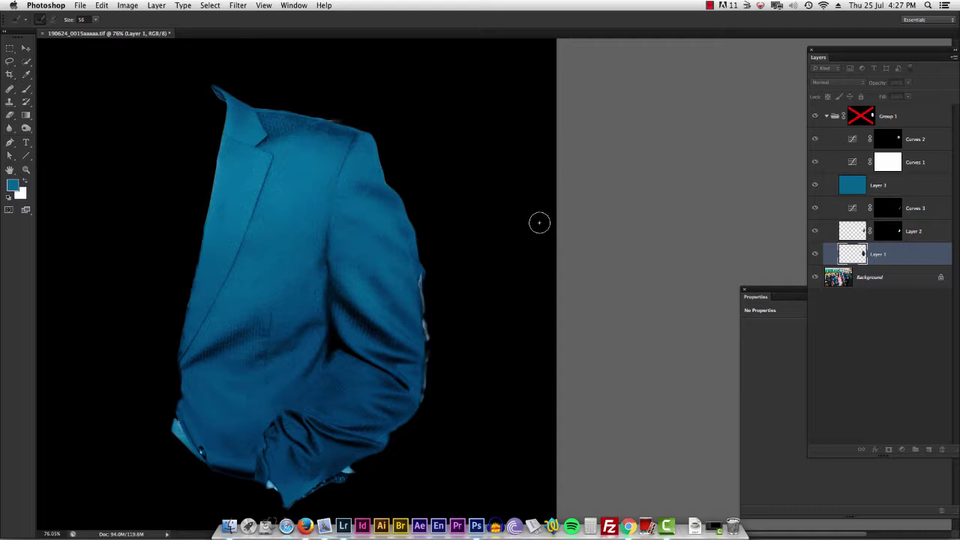
key("alt+super+z")
key("alt+super+z")
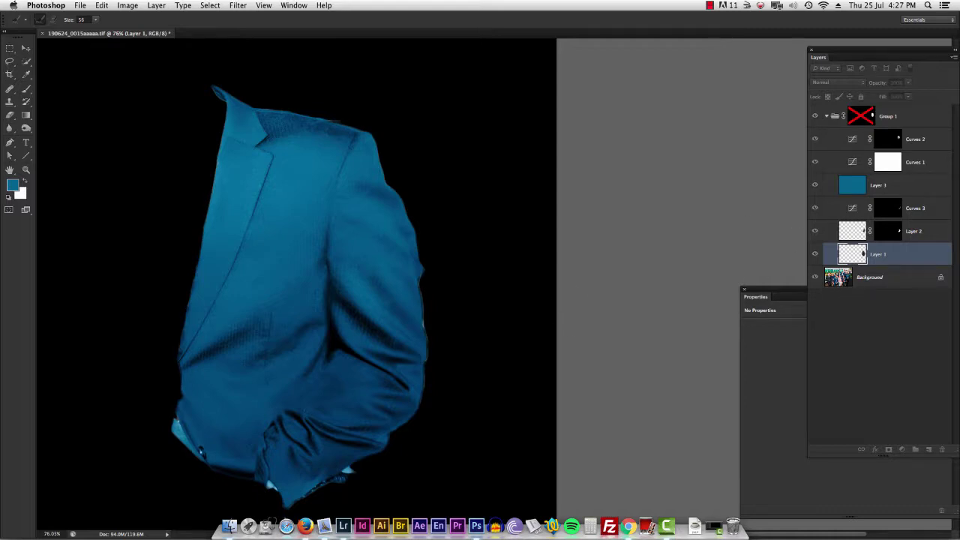
key("alt+super+z")
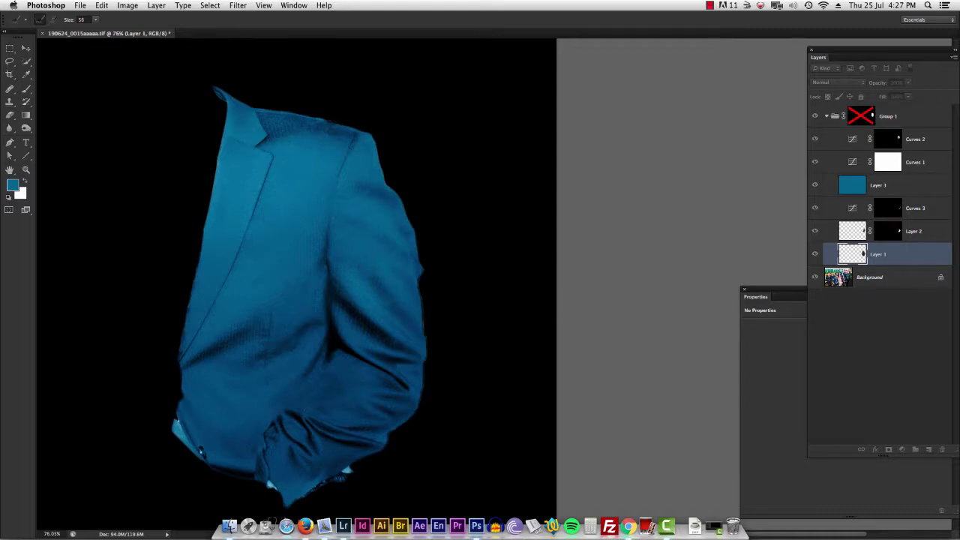
key("alt+super+z")
key("Return")
Re-enable and target Group 1's mask, then invert the jacket selection and hide its outline for painting in black
left_click(863, 121)
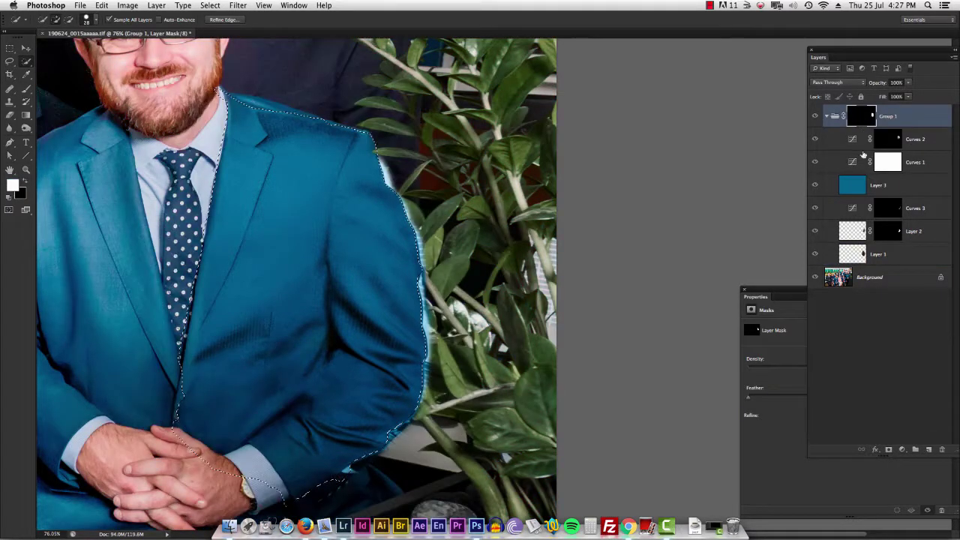
scroll(457, 206, "up", 3)
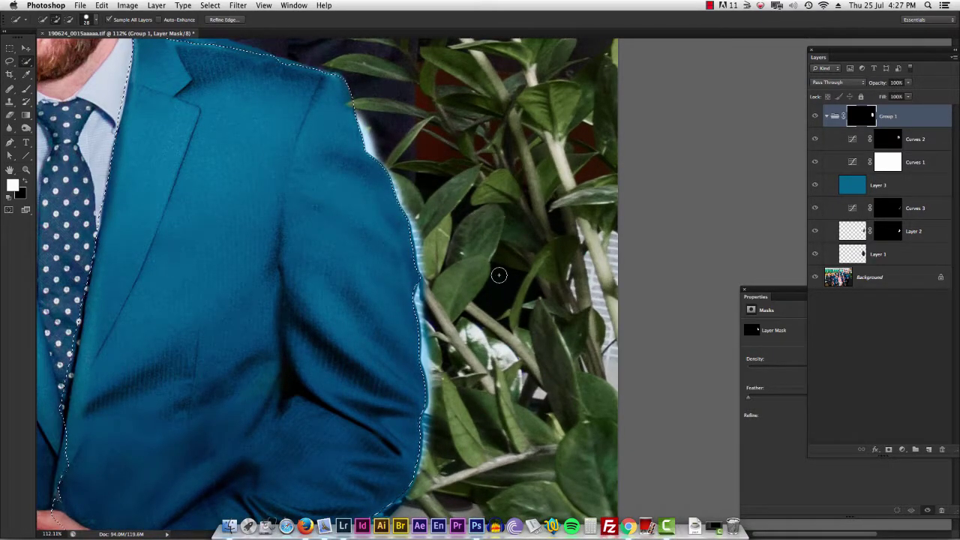
key("super+shift+i")
key("b")
key("shift+super+i")
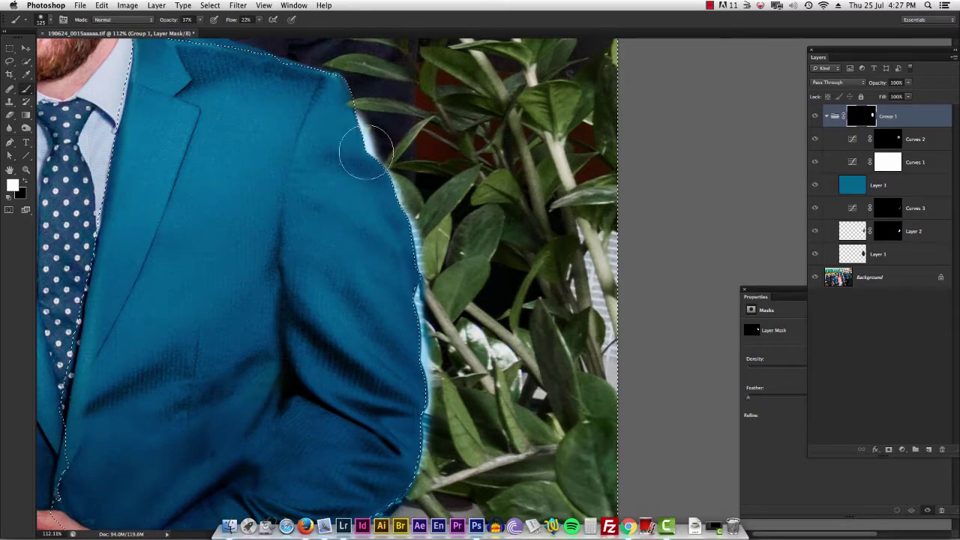
key("x")
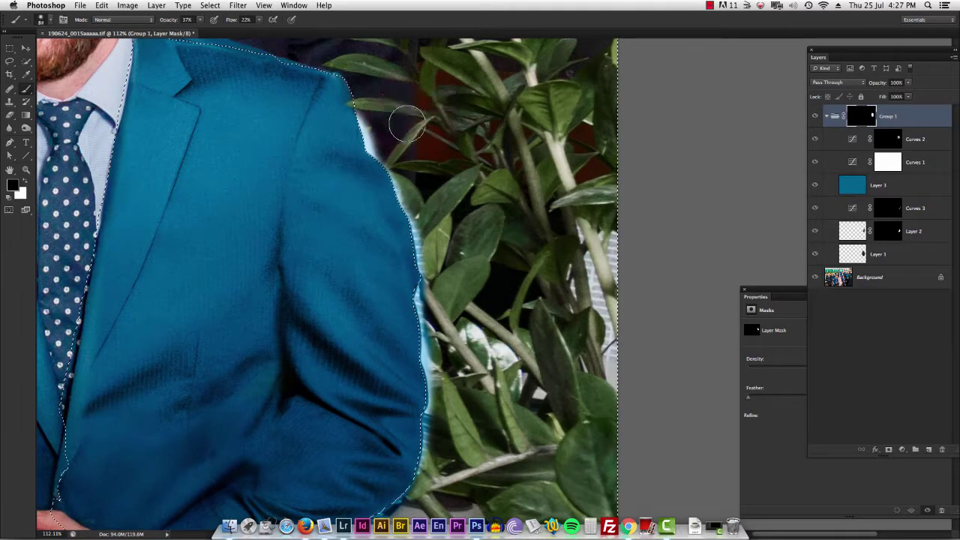
key("super+h")
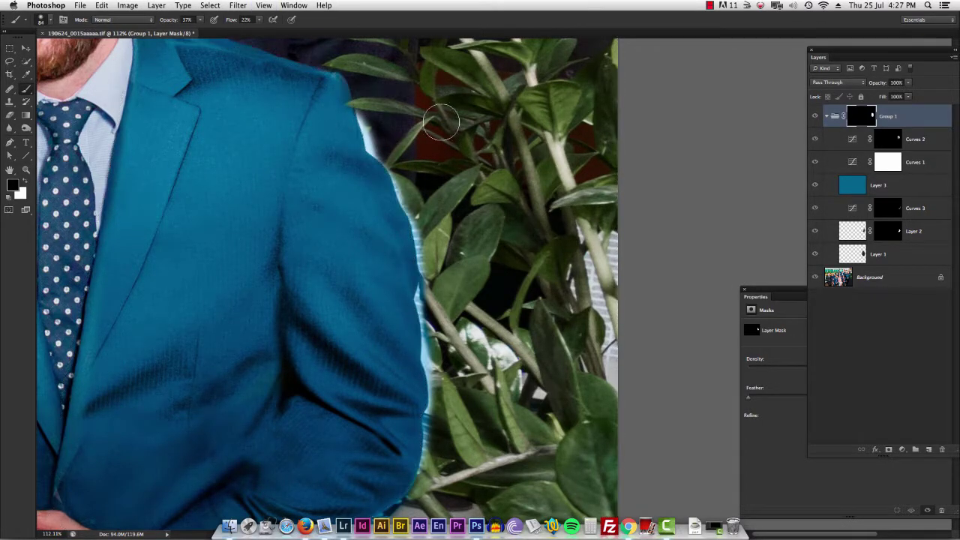
Set the brush to 100% opacity and flow, and paint black on Group 1's mask along the outer sleeve's pale fringe
mouse_move(366, 131)
left_mouse_down()
mouse_move(361, 114)
mouse_move(388, 164)
mouse_move(362, 132)
left_mouse_up()
left_click_drag(163, 22, 241, 19)
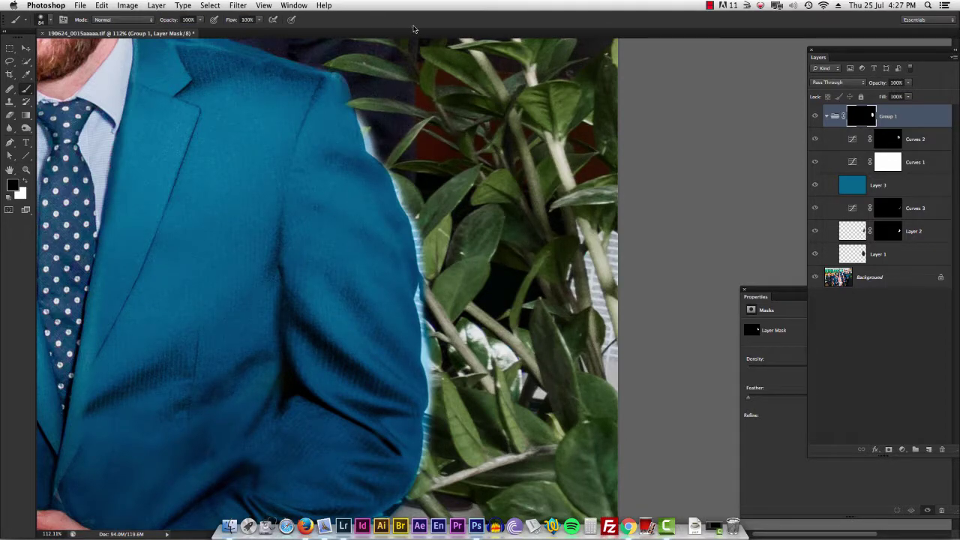
mouse_move(368, 126)
left_mouse_down()
mouse_move(415, 180)
mouse_move(402, 179)
mouse_move(423, 220)
mouse_move(434, 459)
left_mouse_up()
scroll(477, 286, "down", 5)
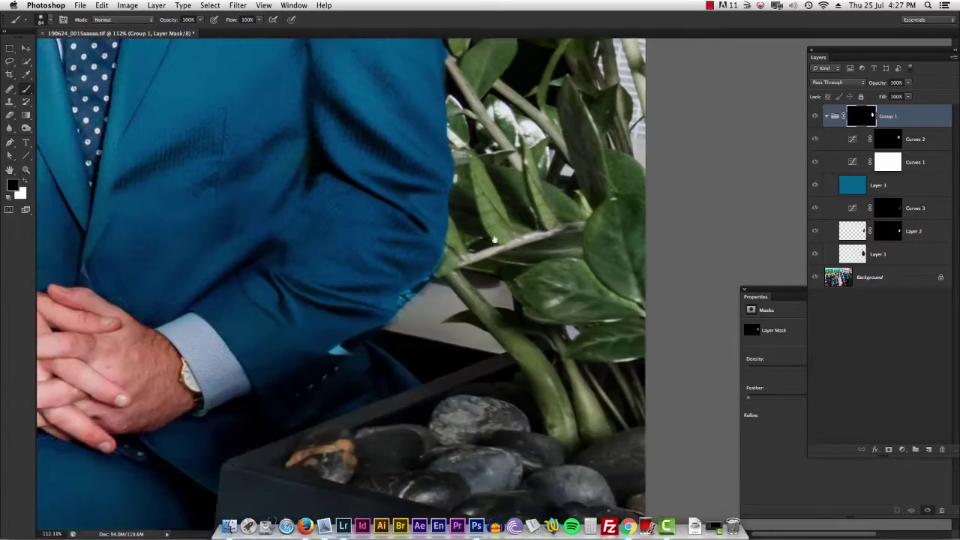
Paint black on Group 1's mask around the elbow and the underside of the forearm to hide the leftover fringe
left_click(500, 174, "alt+super")
left_click_drag(507, 162, 465, 259)
left_click(456, 294, "super")
left_click_drag(415, 379, 333, 430)
left_click(504, 196, "alt+super")
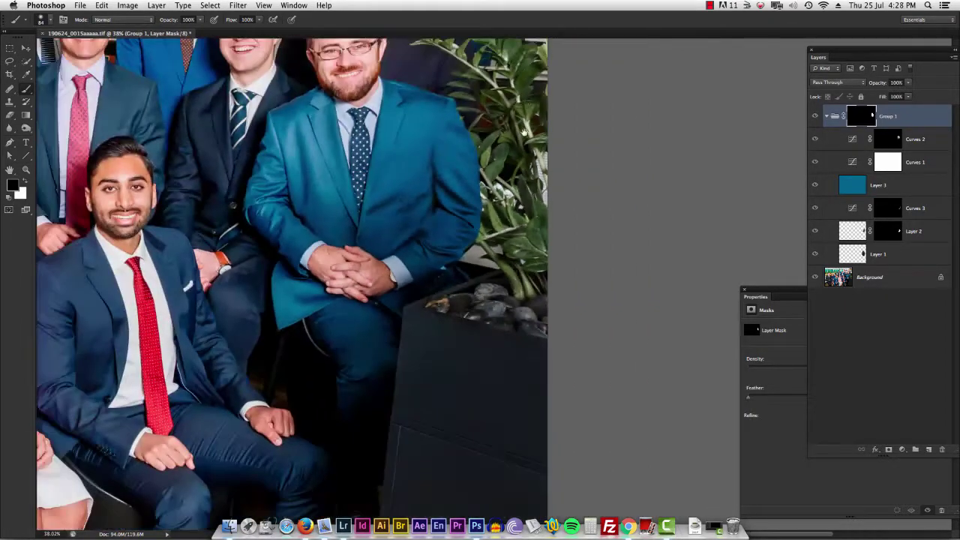
left_click_drag(506, 197, 502, 278)
scroll(477, 276, "up", 5)
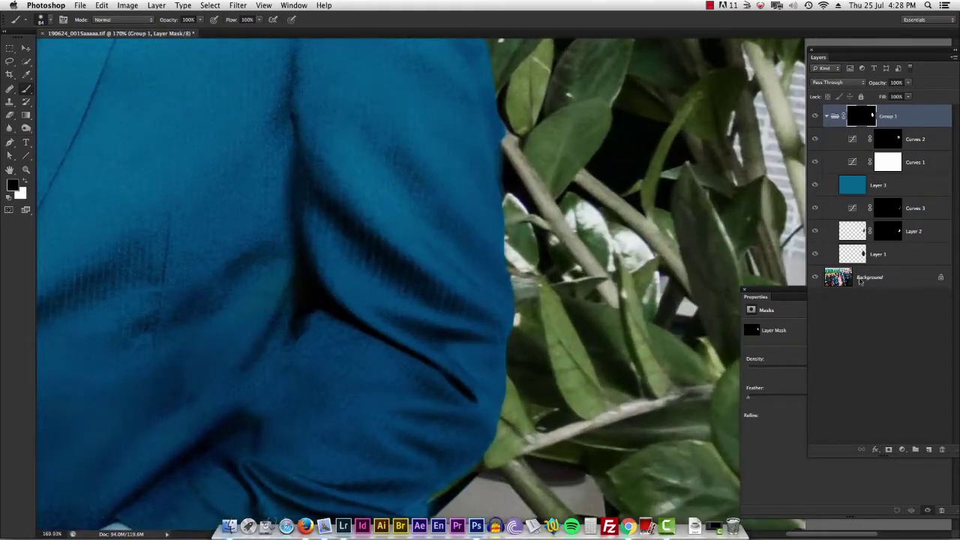
left_click(863, 283)
key("s")
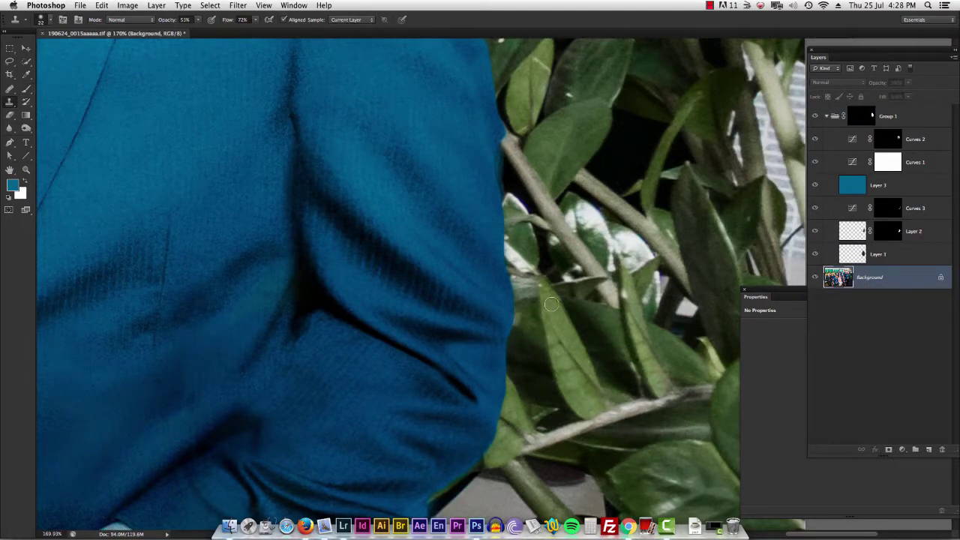
scroll(551, 304, "down", 5)
key("v")
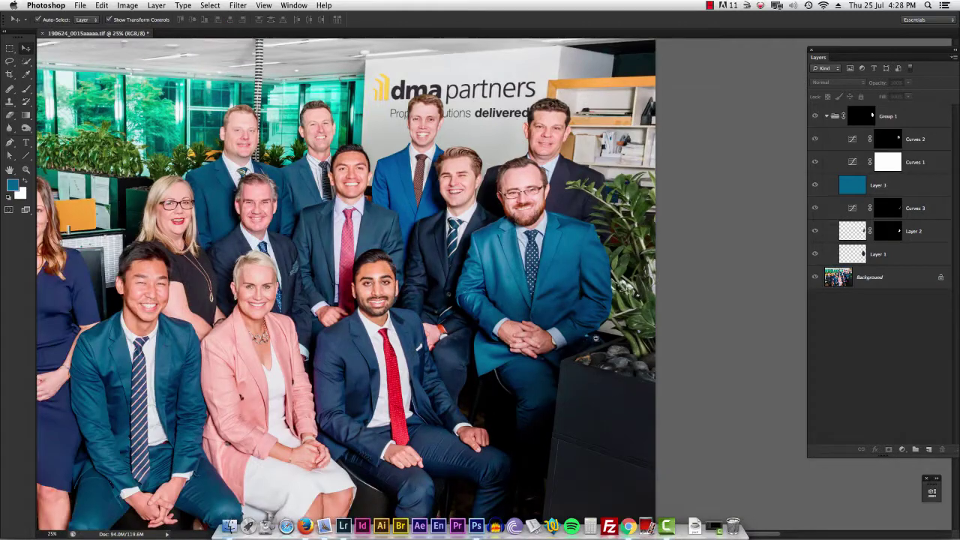
Toggle Group 1's visibility to check the underside of the forearm against the original photo
scroll(596, 338, "up", 8)
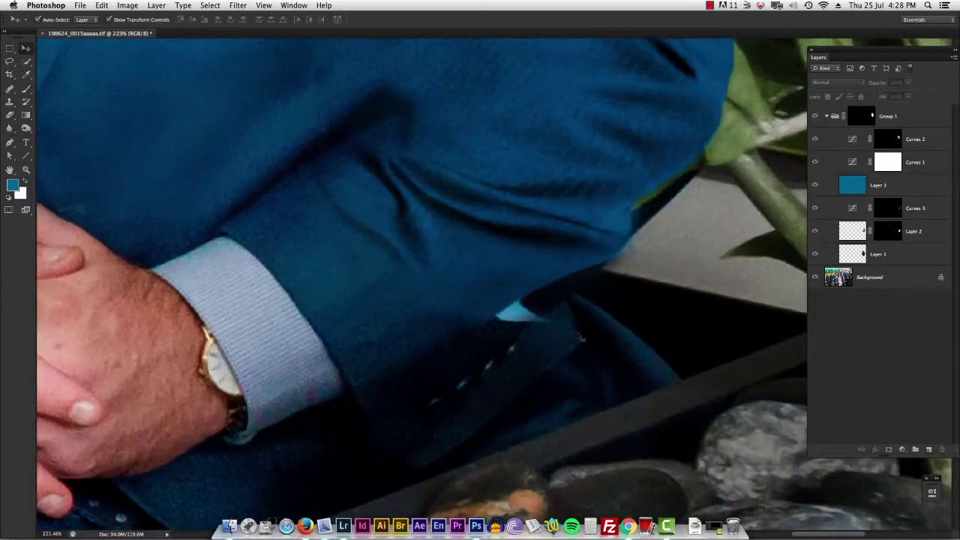
left_click(815, 117)
left_click(814, 117)
left_click(815, 115)
left_click(816, 116)
Paint black on Group 1's mask over the pale patch under the forearm and compare the area with the original
left_click(862, 117)
key("b")
key("d")
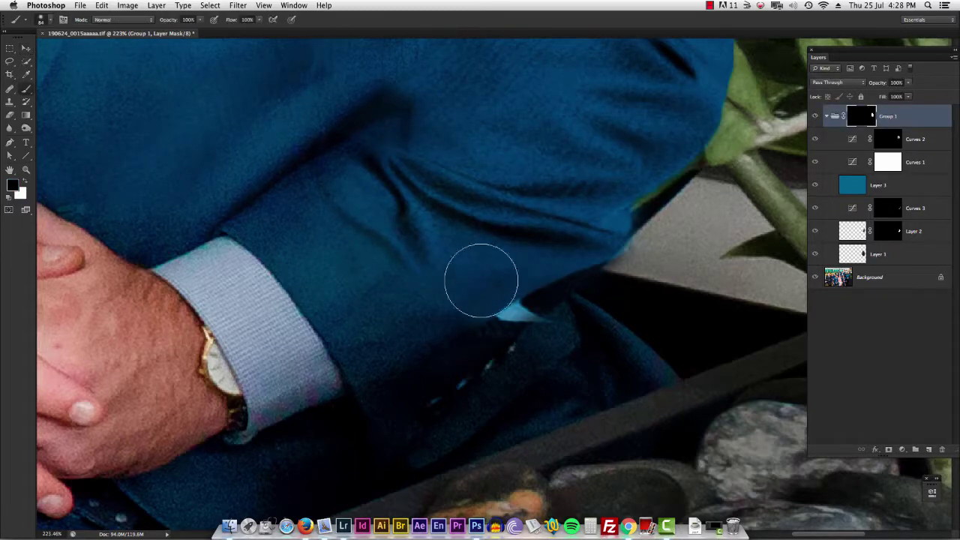
left_click_drag(526, 315, 488, 322)
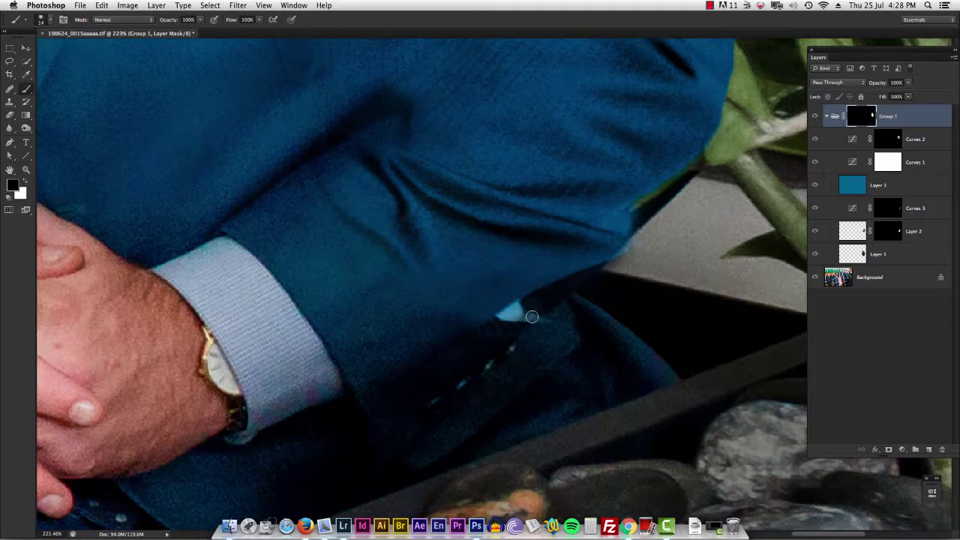
left_click(815, 115)
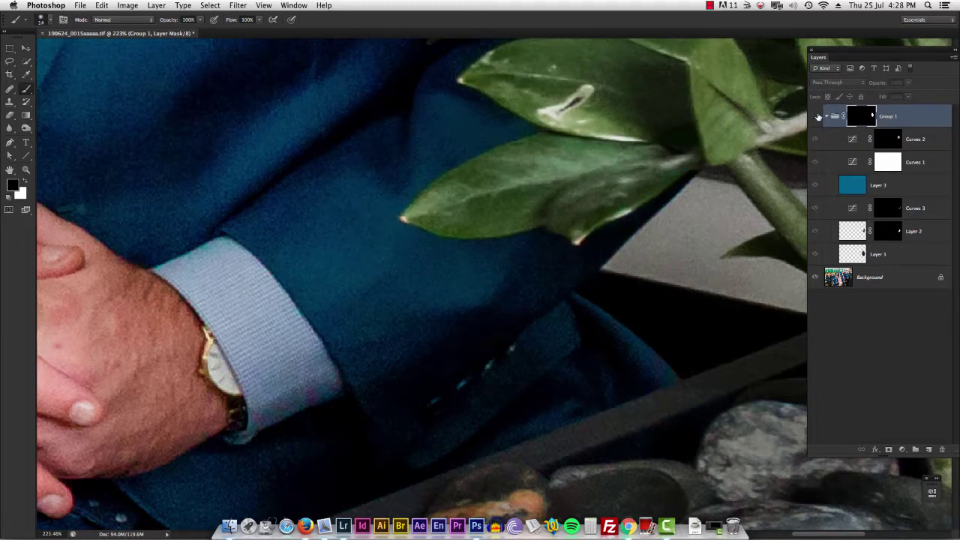
left_click(815, 115)
Check the selection outline, then hide it and paint out the remaining patch beneath the forearm and beside the lower jacket on Group 1's mask
key("super+h")
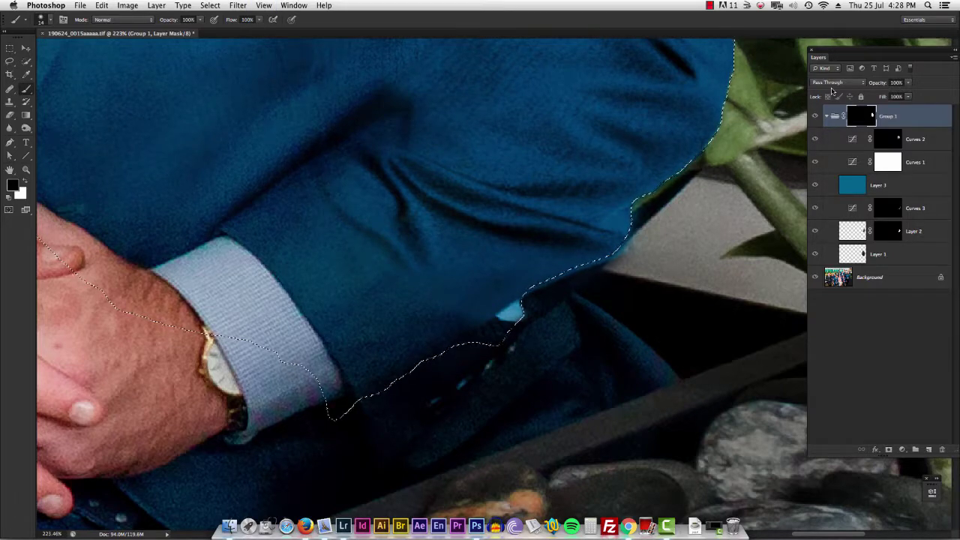
key("super+h")
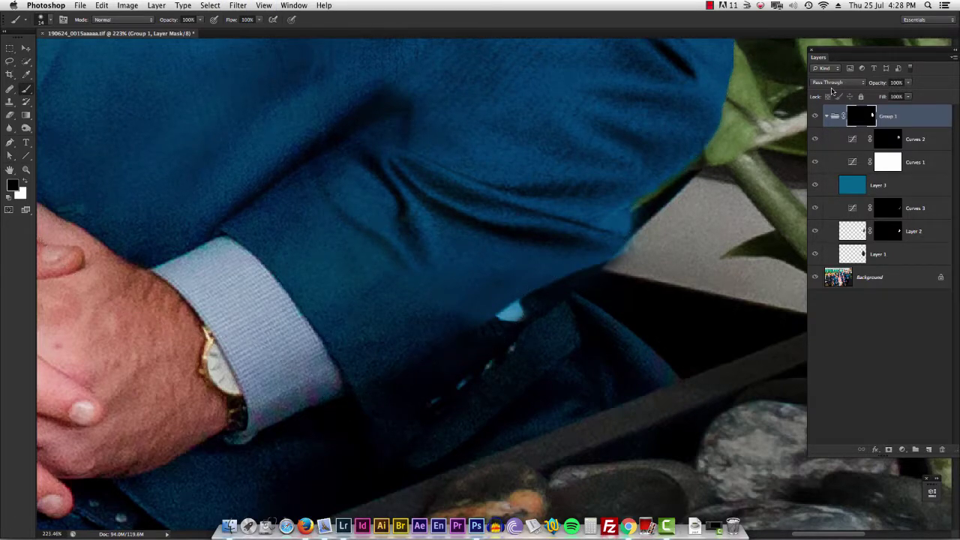
left_click_drag(520, 307, 524, 302)
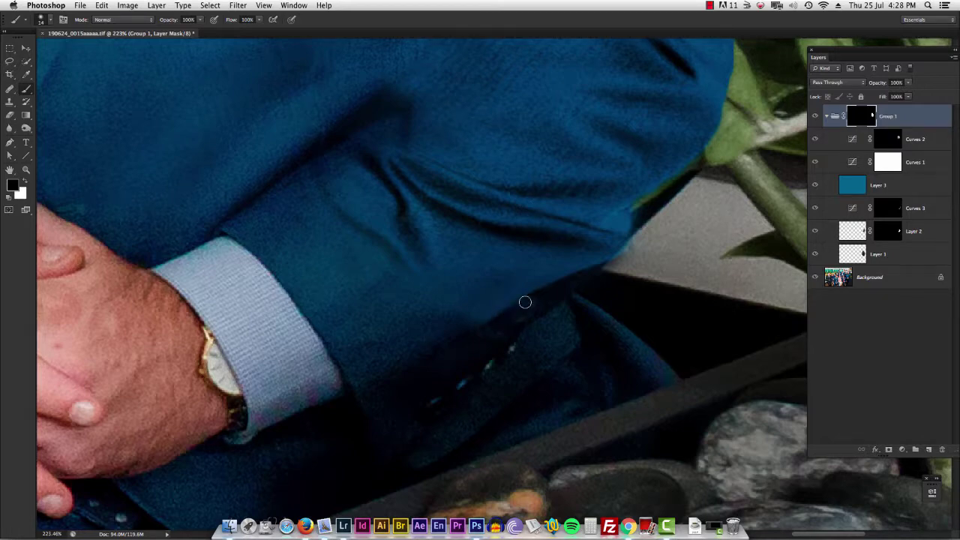
left_click_drag(543, 335, 574, 311)
left_click_drag(501, 357, 515, 347)
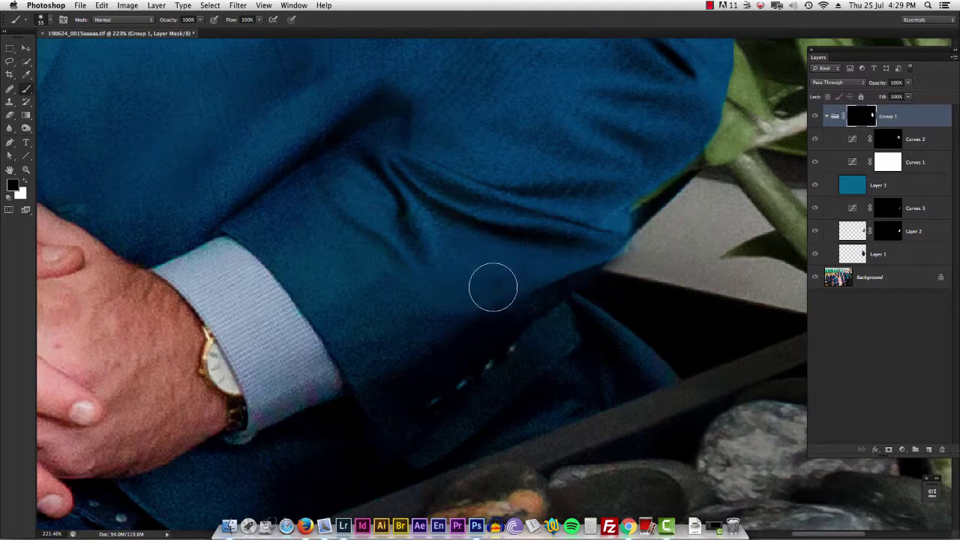
left_click_drag(578, 301, 530, 303)
Toggle Group 1's visibility to compare the rebuilt sleeve and forearm with the original photo
scroll(530, 302, "down", 5)
scroll(517, 255, "up", 4)
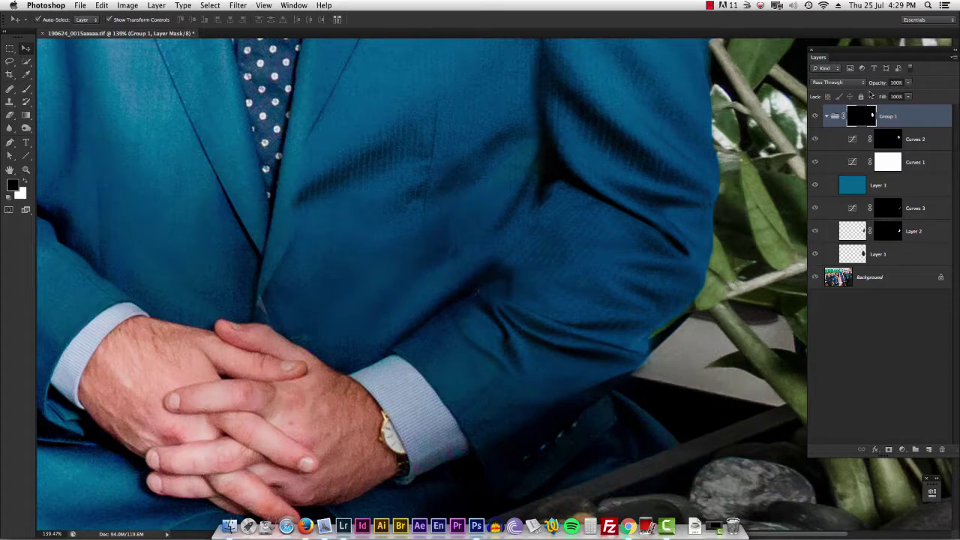
left_click(815, 117)
left_click(815, 118)
left_click(814, 118)
left_click(814, 117)
Paint black on Group 1's mask along the upper arm's outer edge where the sleeve meets the plant
left_click_drag(664, 207, 600, 273)
scroll(606, 267, "up", 5)
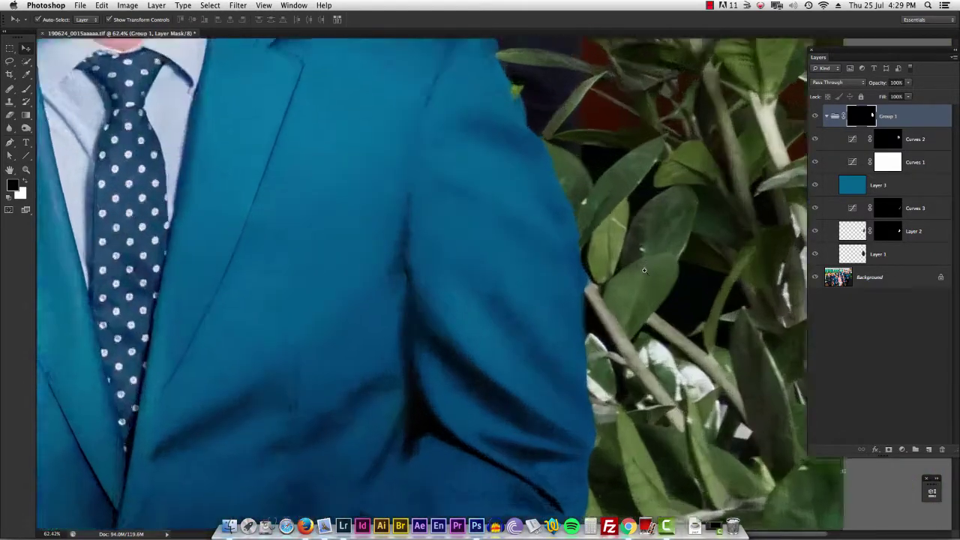
key("b")
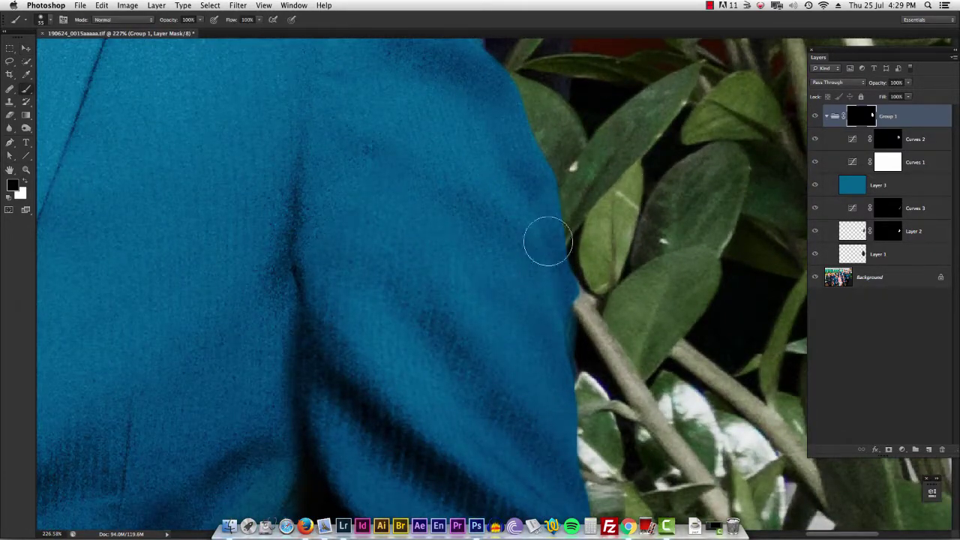
mouse_move(533, 225)
left_mouse_down()
mouse_move(557, 229)
mouse_move(550, 297)
mouse_move(544, 287)
mouse_move(519, 287)
left_mouse_up()
mouse_move(579, 331)
left_mouse_down()
mouse_move(558, 150)
mouse_move(575, 298)
left_mouse_up()
Paint black on Group 1's mask around the elbow tip to trim the leftover fringe and clean the sleeve's contour
left_click_drag(632, 257, 641, 82, "super")
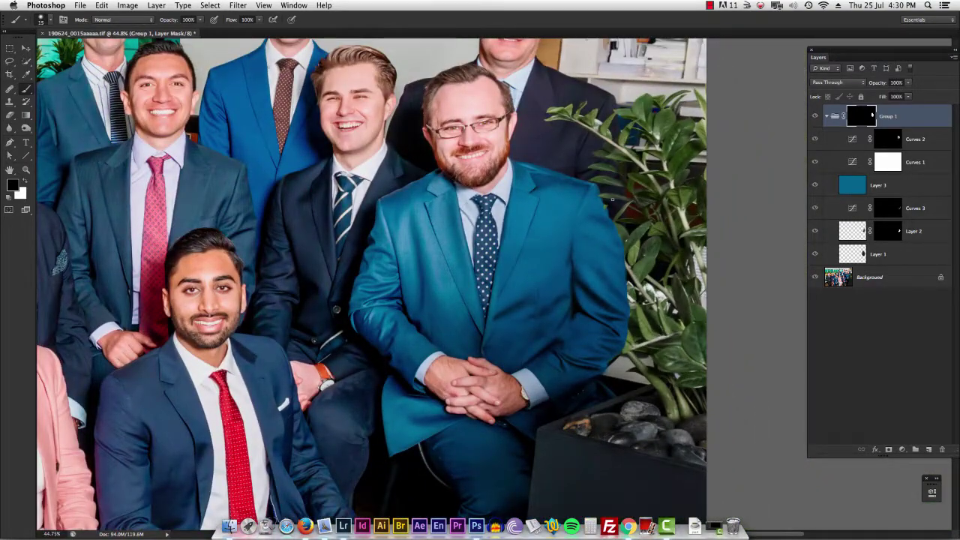
left_click_drag(642, 298, 636, 78, "super")
scroll(619, 274, "down", 2)
scroll(650, 308, "up", 5)
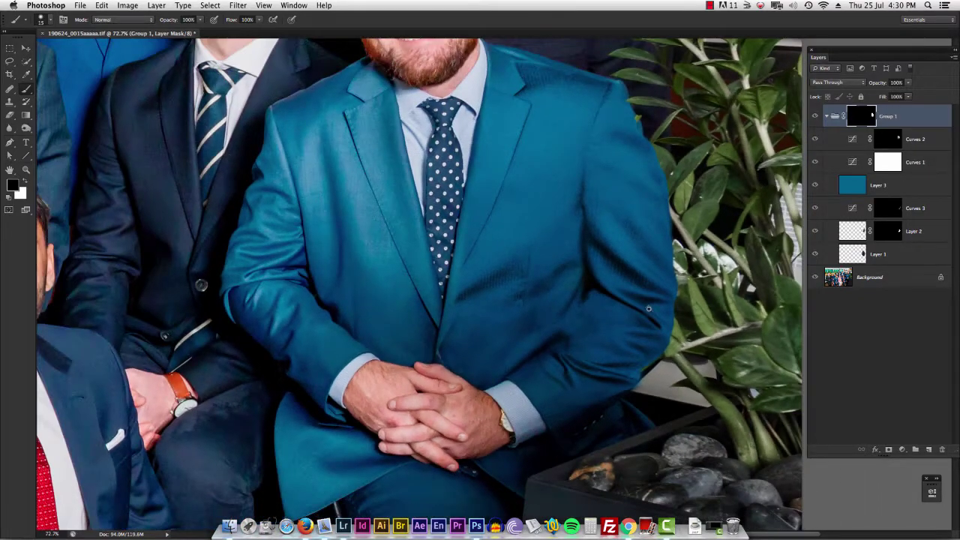
scroll(660, 334, "down", 2)
scroll(688, 332, "up", 4)
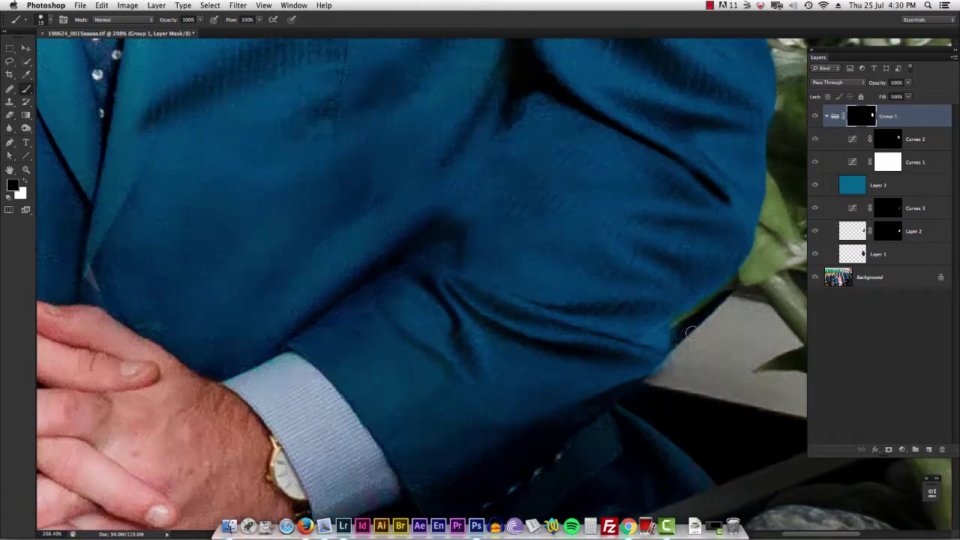
mouse_move(680, 327)
left_mouse_down()
mouse_move(655, 356)
mouse_move(682, 322)
left_mouse_up()
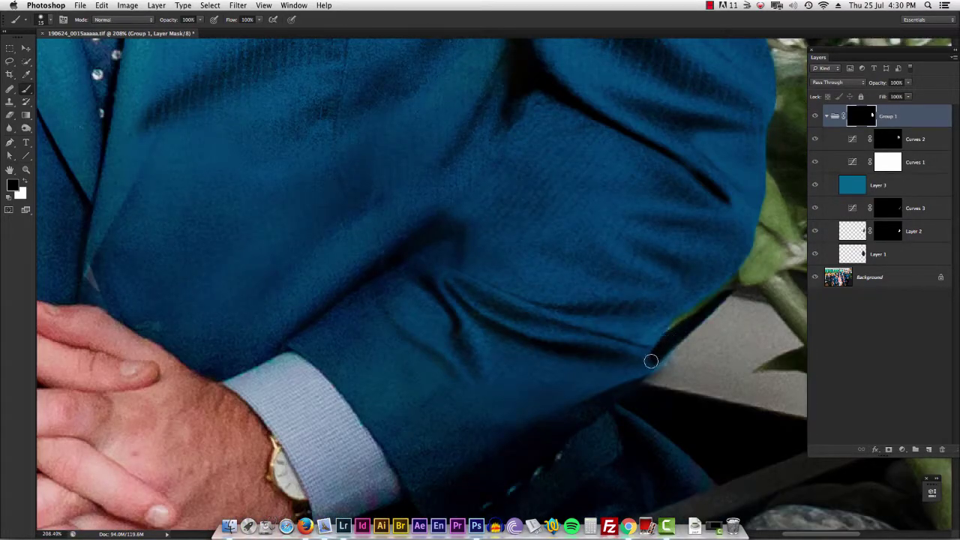
mouse_move(650, 361)
left_mouse_down()
mouse_move(586, 413)
mouse_move(658, 373)
left_mouse_up()
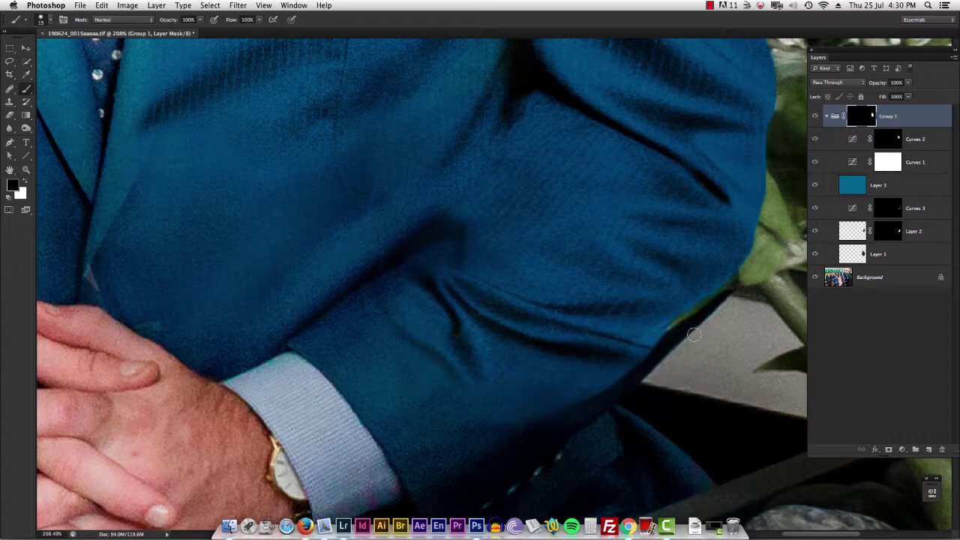
Merge all visible layers into the Background
scroll(734, 294, "down", 10)
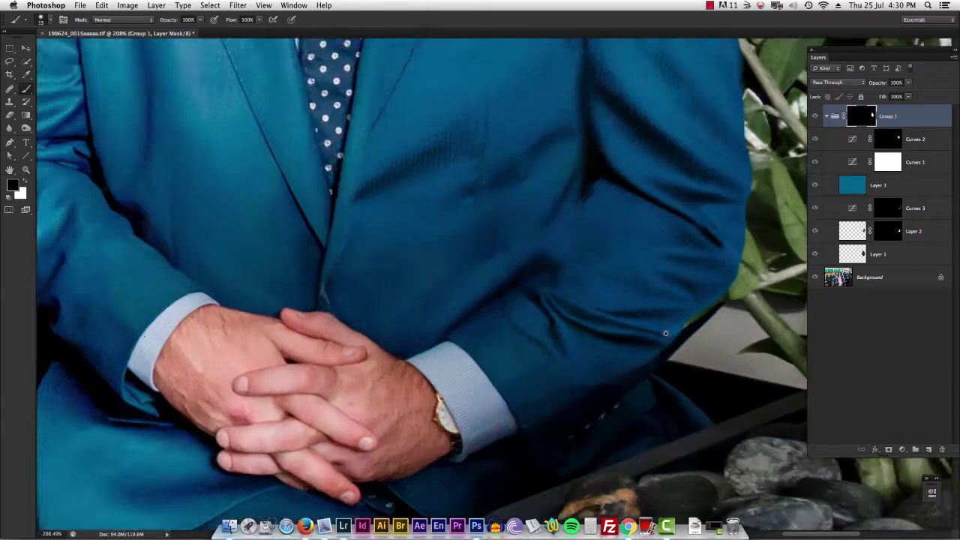
scroll(563, 361, "up", 8)
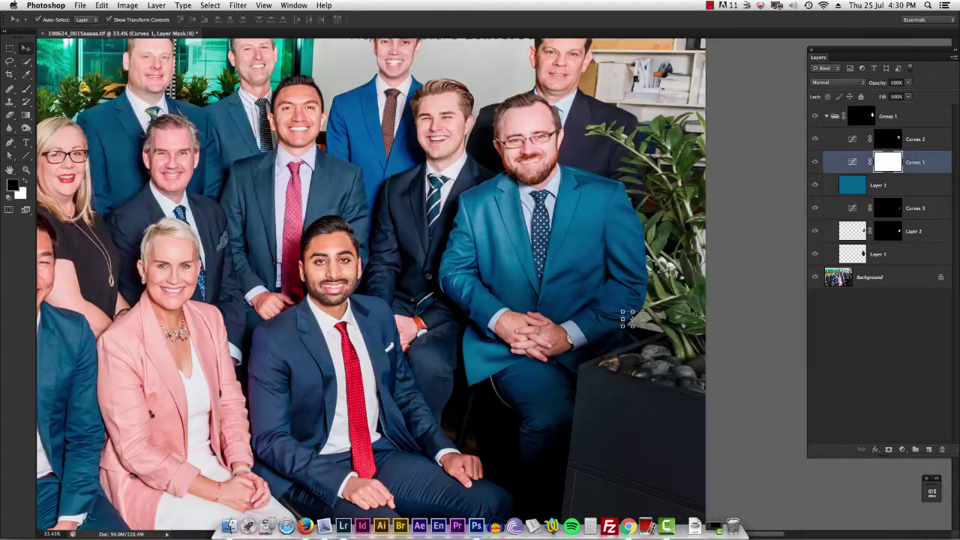
key("shift+super+e")
Lasso the lower lapel edge beside the polka-dot tie and copy it to a new layer
left_click_drag(563, 248, 610, 246)
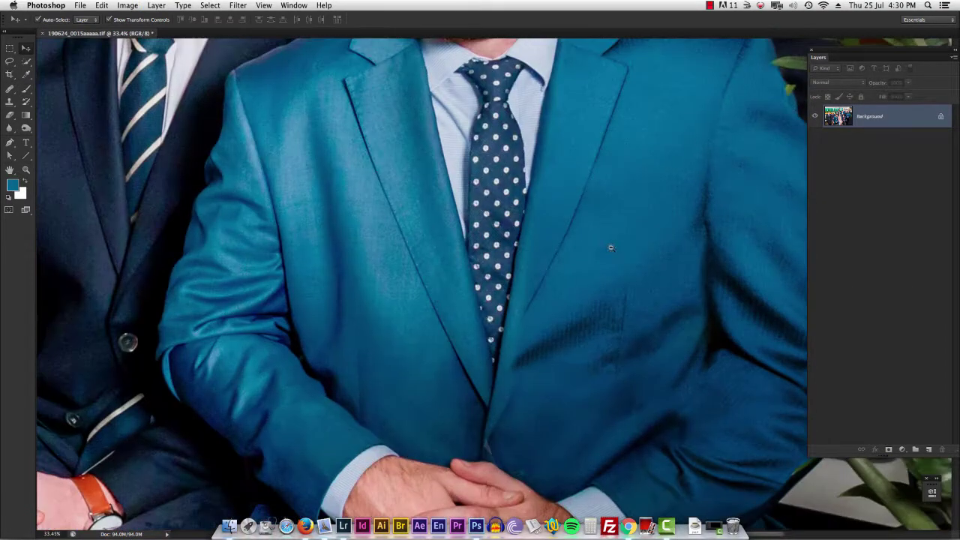
key("l")
left_click_drag(634, 147, 557, 150)
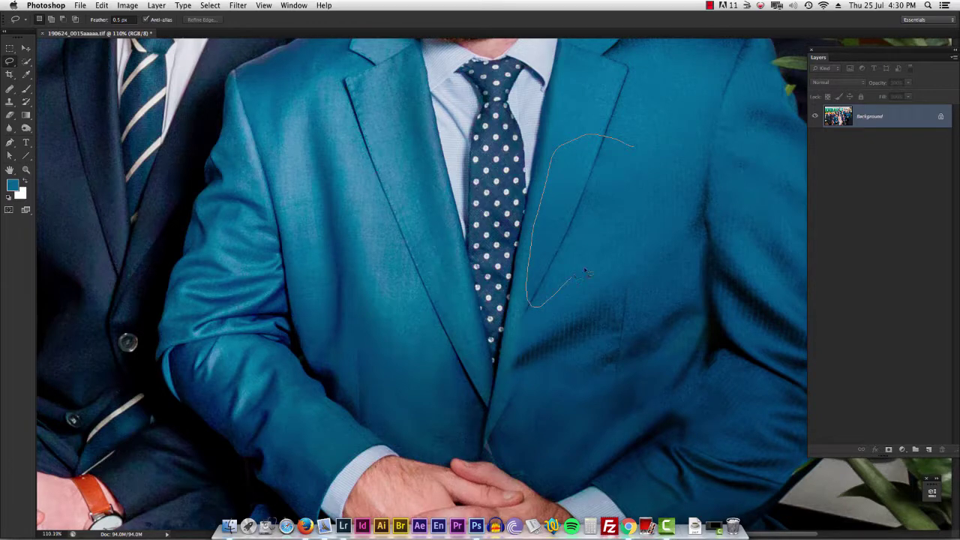
left_click_drag(586, 274, 624, 225)
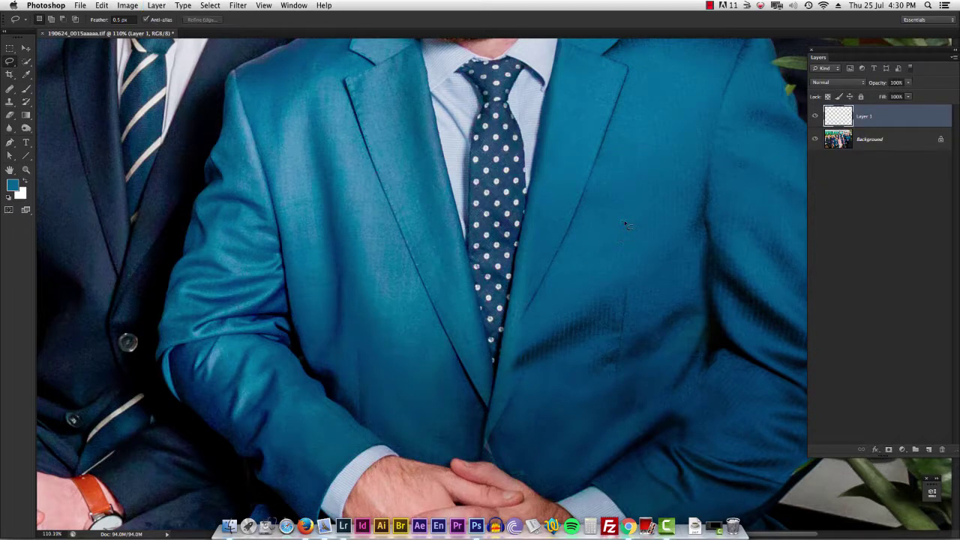
Move the copied lapel piece down and rotate it slightly counterclockwise so it extends the lapel edge toward the jacket closure
key("v")
key("super+t")
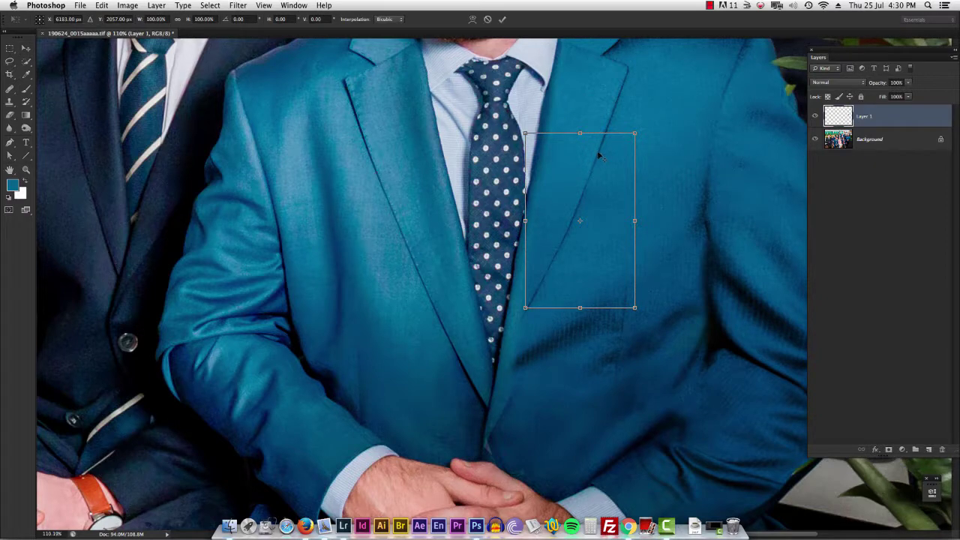
left_click_drag(528, 352, 537, 356)
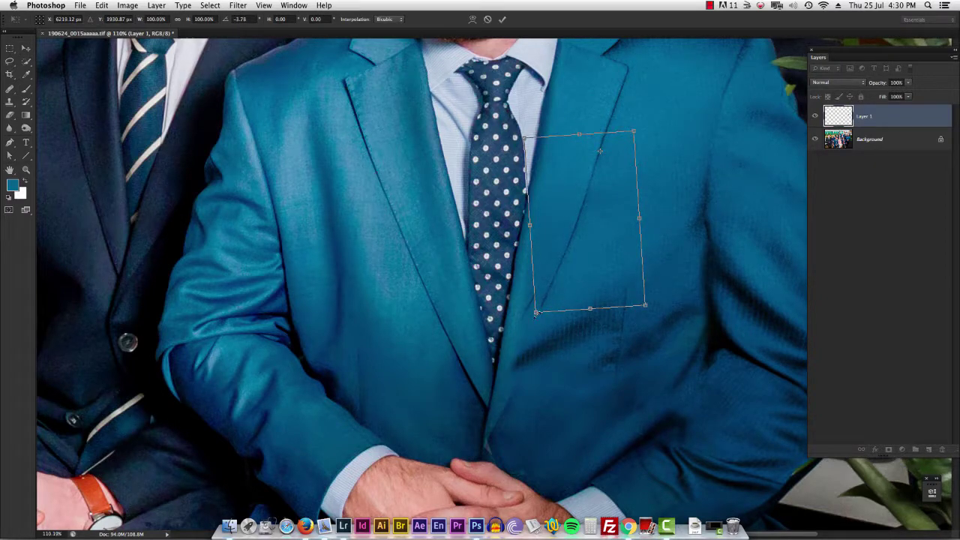
mouse_move(536, 313)
left_mouse_down()
mouse_move(502, 396)
mouse_move(533, 412)
left_mouse_up()
key("Return")
Add a black mask to the lapel layer and paint white on it to reveal the extended lapel edge
left_click(888, 449, "alt")
key("b")
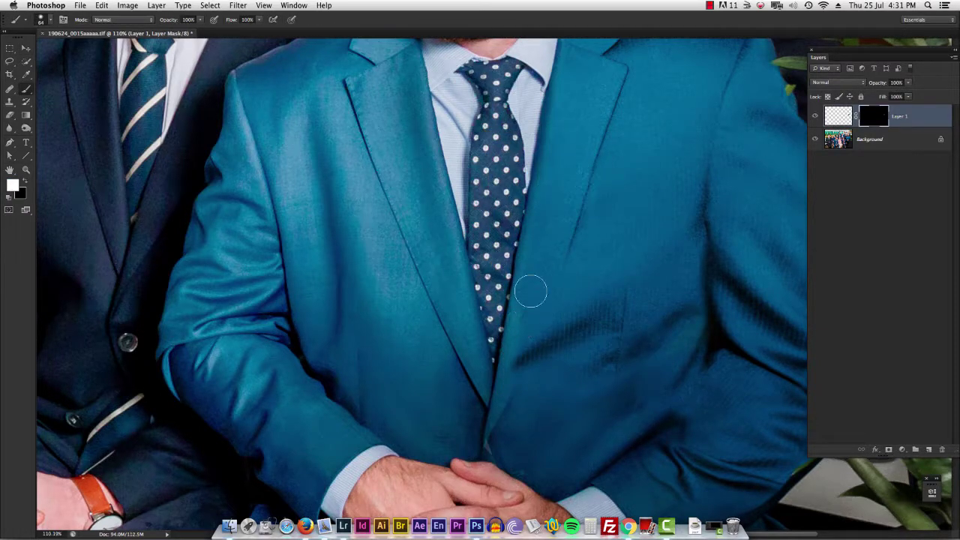
mouse_move(527, 322)
left_mouse_down()
mouse_move(517, 359)
mouse_move(532, 326)
left_mouse_up()
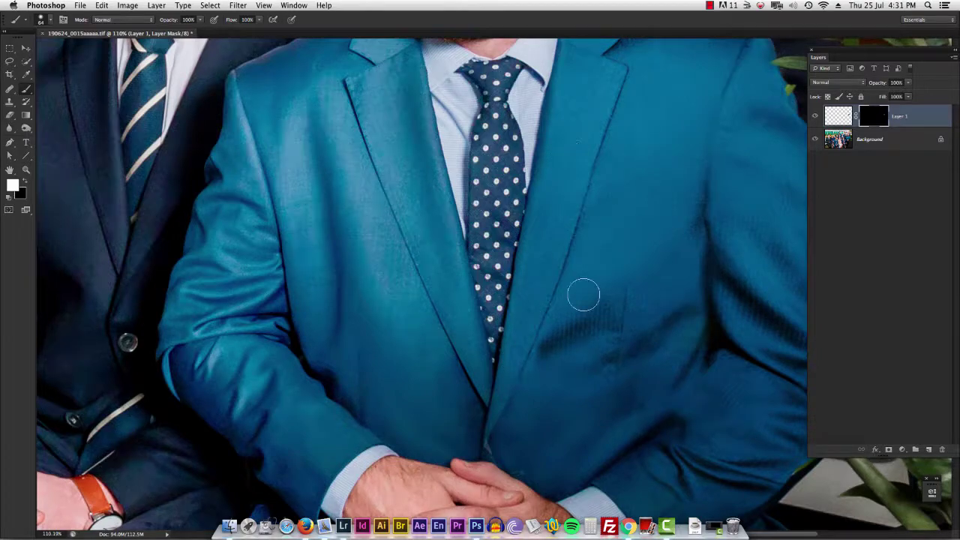
Paint black with a smaller brush on the lapel layer's mask to trim the patch beside the edge
scroll(560, 357, "up", 5)
key("x")
key("bracketleft")
key("bracketleft")
key("bracketleft")
left_click_drag(512, 373, 507, 308)
Lower the brush to 35% opacity and 23% flow and blend the lapel patch into the jacket on its mask
scroll(589, 225, "up", 5)
scroll(576, 184, "down", 4)
left_click(170, 20)
scroll(545, 351, "up", 4)
key("x")
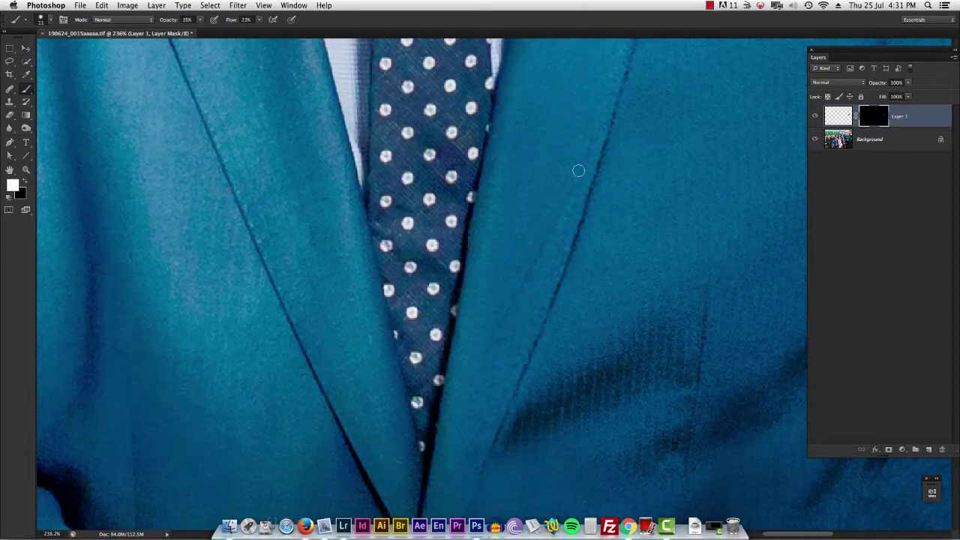
scroll(514, 362, "down", 5)
scroll(522, 361, "up", 4)
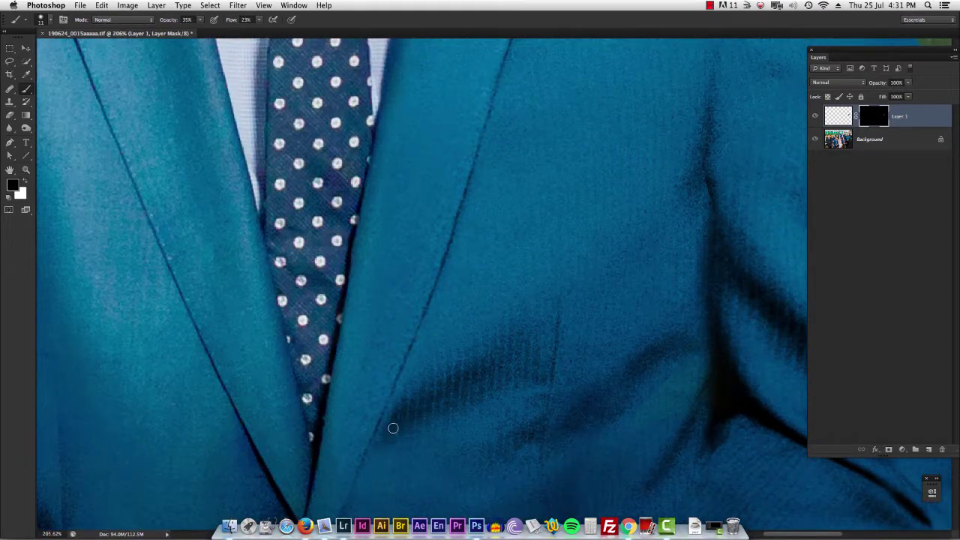
Merge the lapel layer into the Background and review the bearded man's jacket
scroll(433, 321, "down", 5)
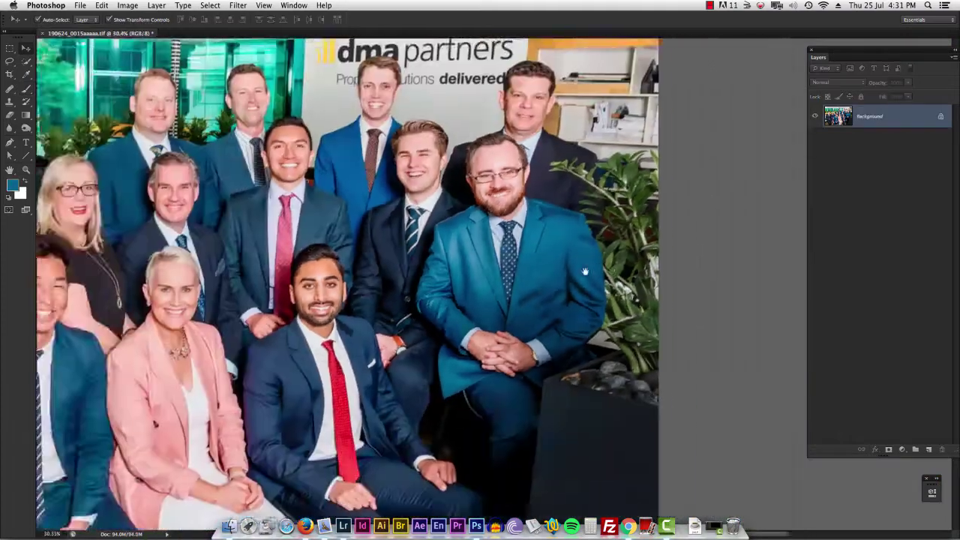
scroll(500, 288, "up", 5)
scroll(500, 288, "down", 4)
scroll(424, 273, "up", 2)
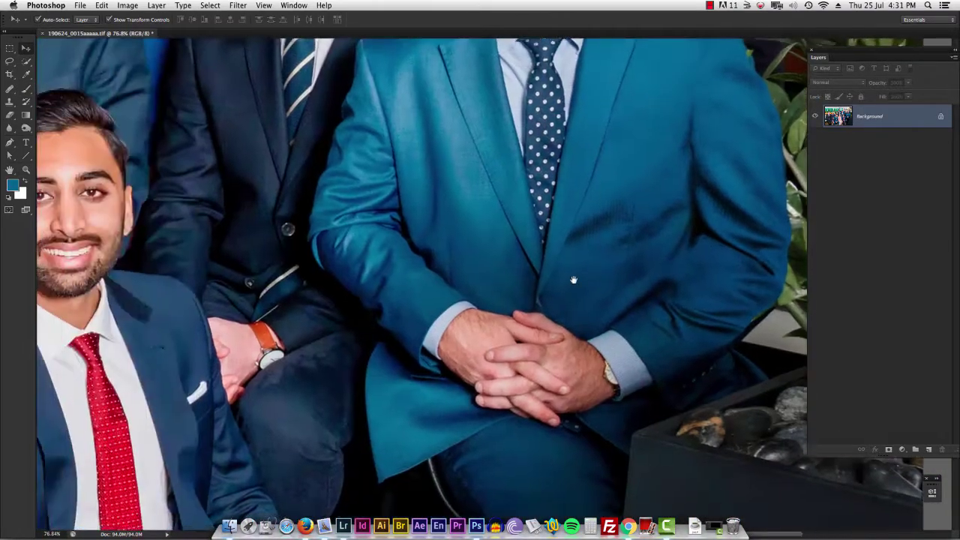
Copy a rectangular area around the original arm's inner elbow to a new layer and move it onto the rebuilt side of the jacket
key("m")
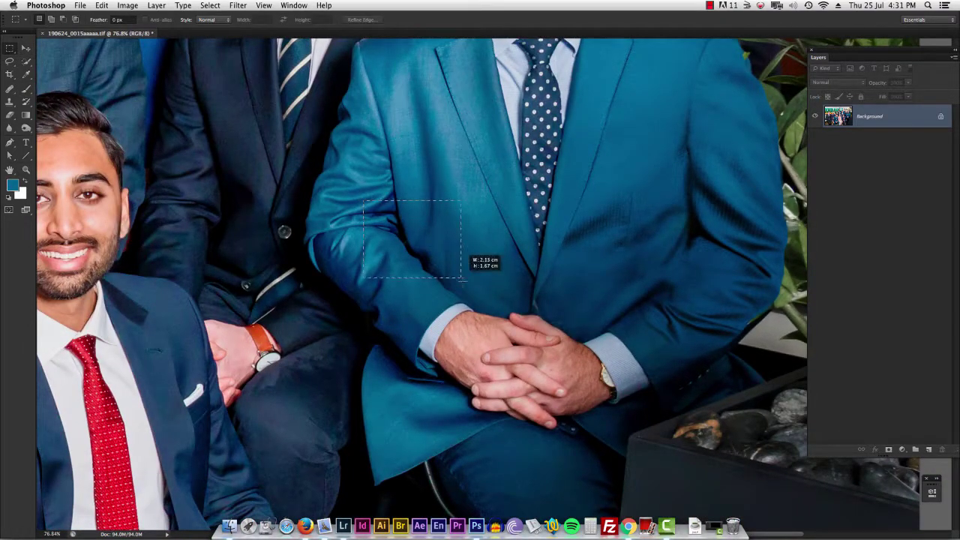
left_click_drag(462, 282, 472, 301)
key("v")
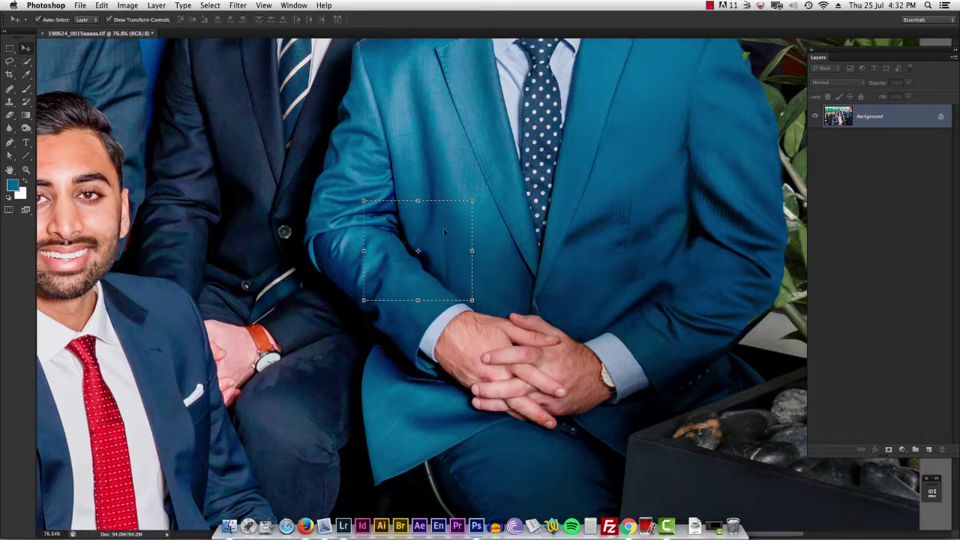
key("super+j")
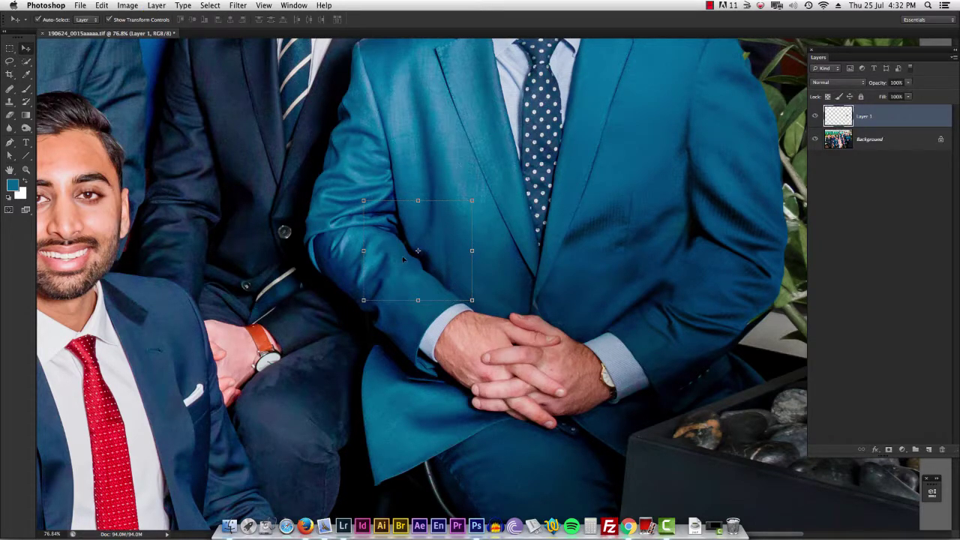
left_click_drag(404, 258, 649, 257)
scroll(645, 255, "right", 5)
Flip the copied elbow piece horizontally
key("super+t")
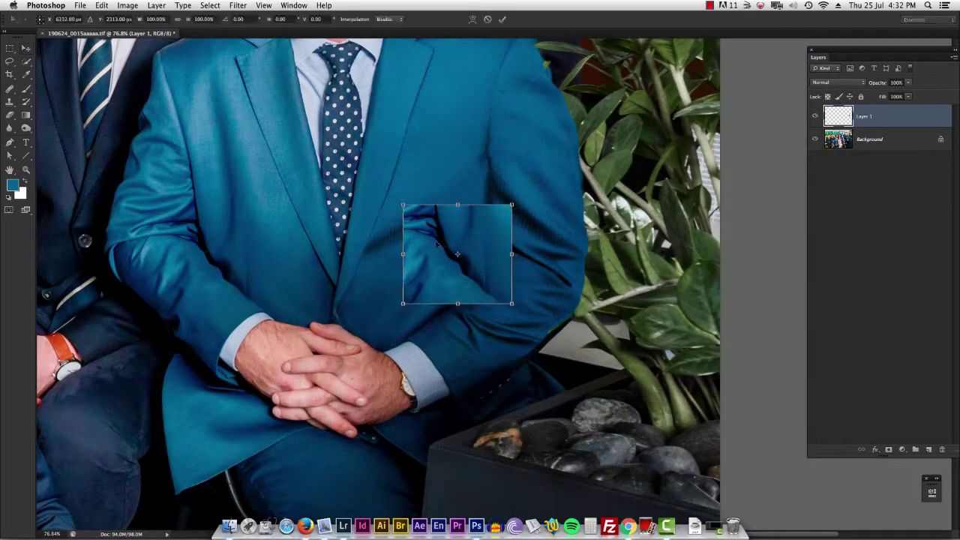
right_click(487, 281)
left_click(550, 414)
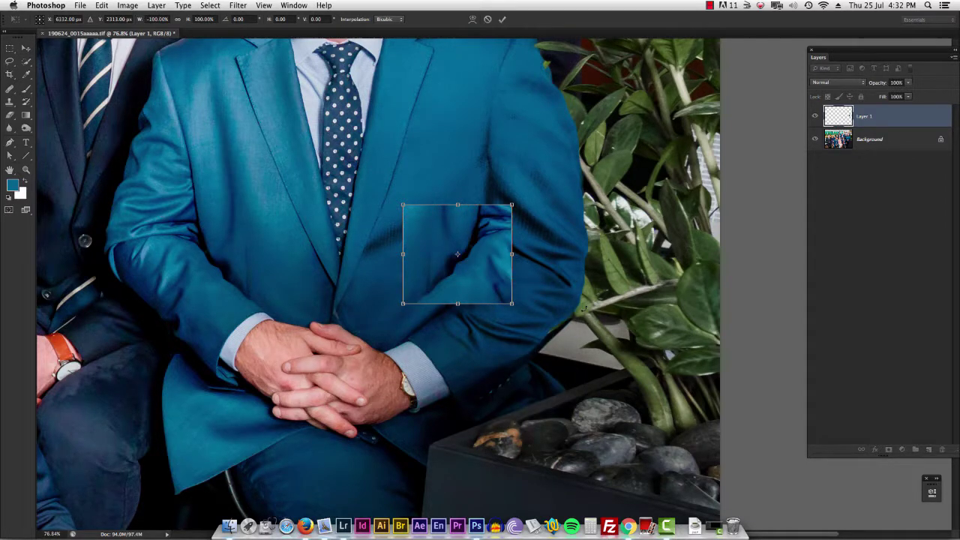
key("Return")
Align the elbow piece over the rebuilt arm's inner bend at 50% layer opacity, then restore it to 100%
key("5")
left_click_drag(474, 261, 483, 289)
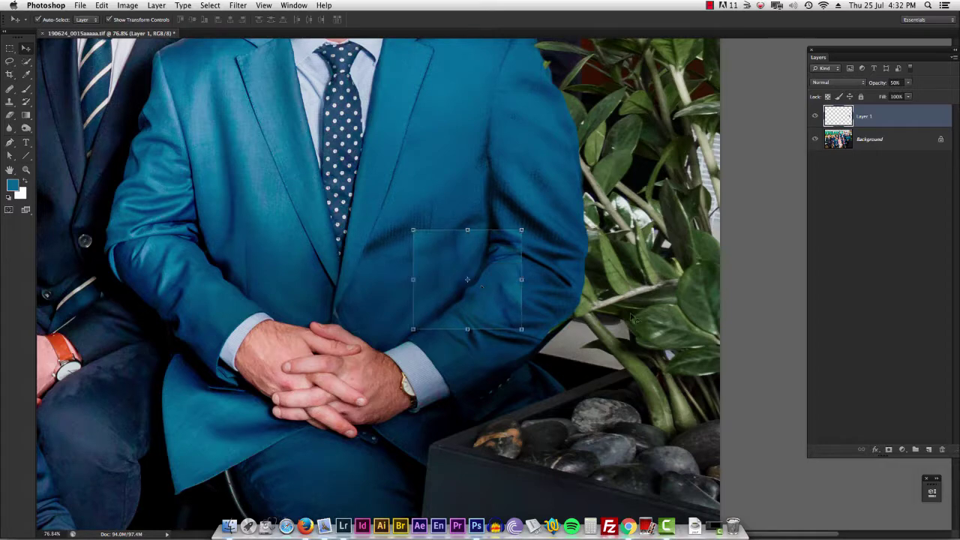
key("0")
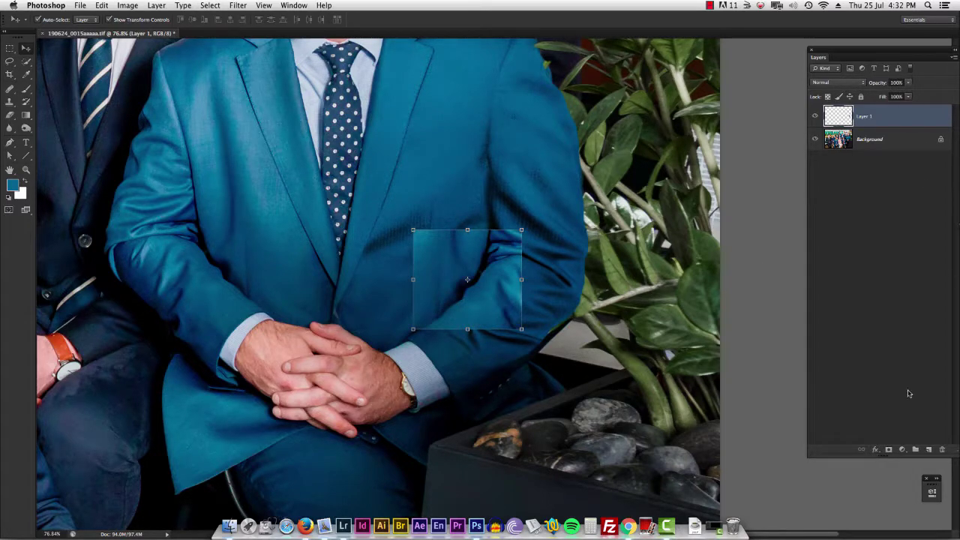
Hide the copied elbow piece with a black layer mask and paint its fold back in with white over the rebuilt arm's inner bend
left_click(888, 450, "alt")
scroll(465, 296, "up", 3)
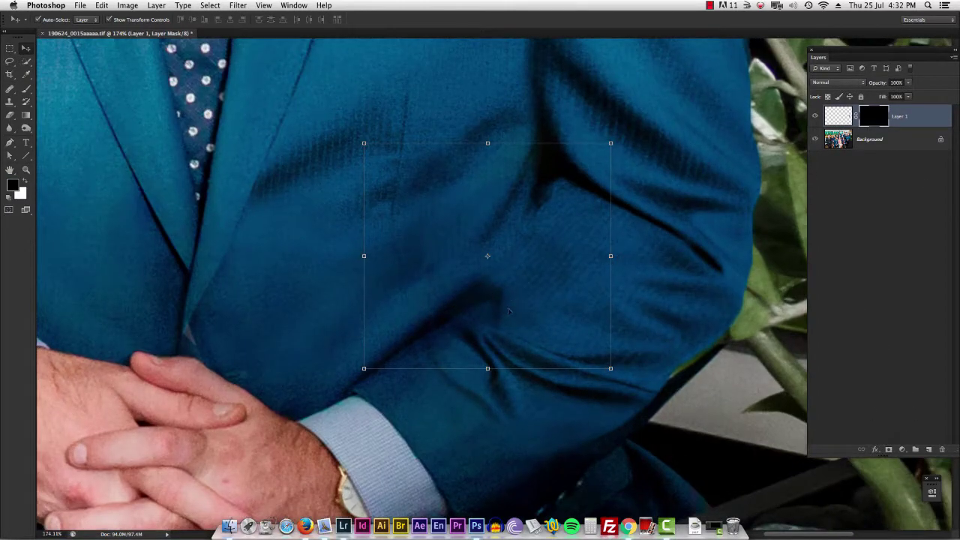
key("b")
key("x")
key("bracketright")
key("bracketright")
key("bracketright")
key("bracketright")
mouse_move(516, 276)
left_mouse_down()
mouse_move(566, 146)
mouse_move(537, 255)
left_mouse_up()
scroll(500, 131, "up", 1)
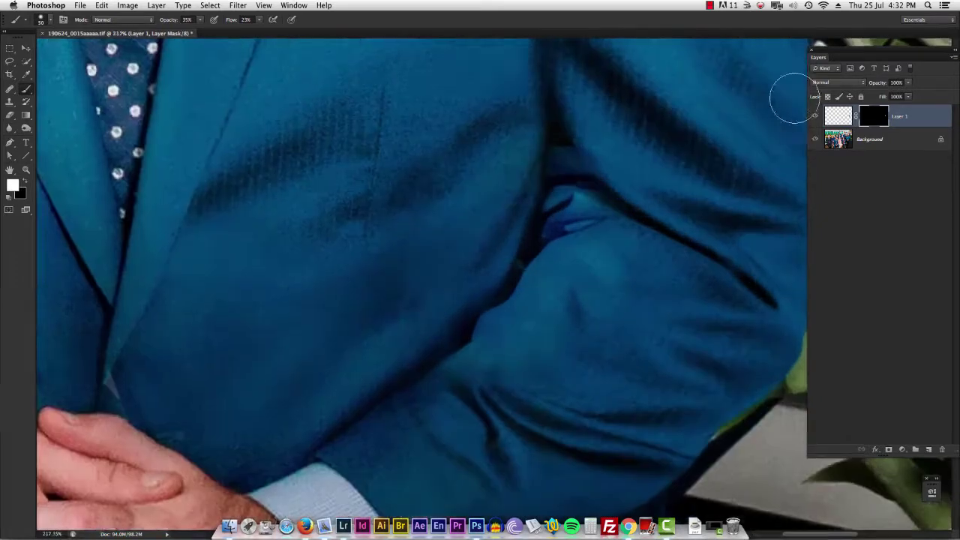
Group the elbow layer and move its mask onto the group, leaving the layer itself unmasked
key("ctrl+g")
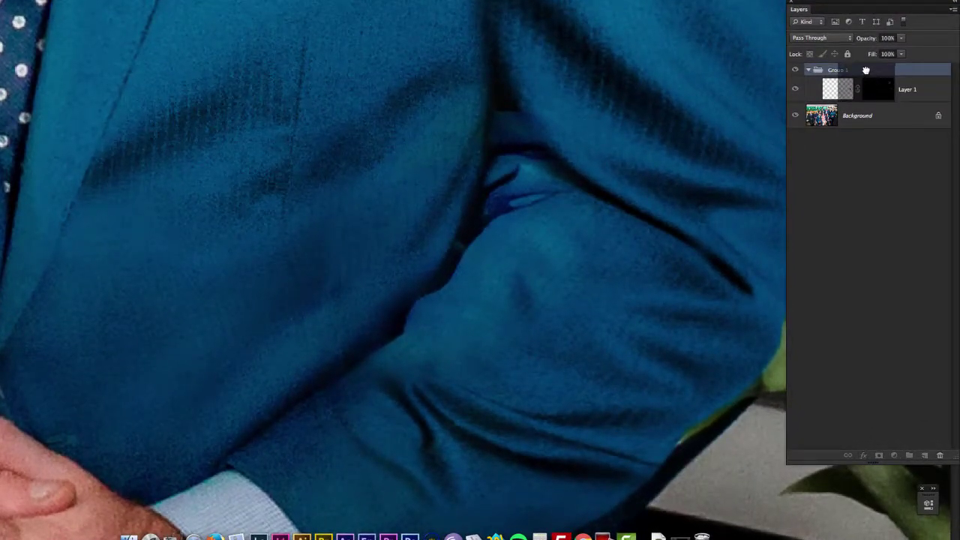
left_click_drag(865, 69, 866, 73)
left_click(870, 105)
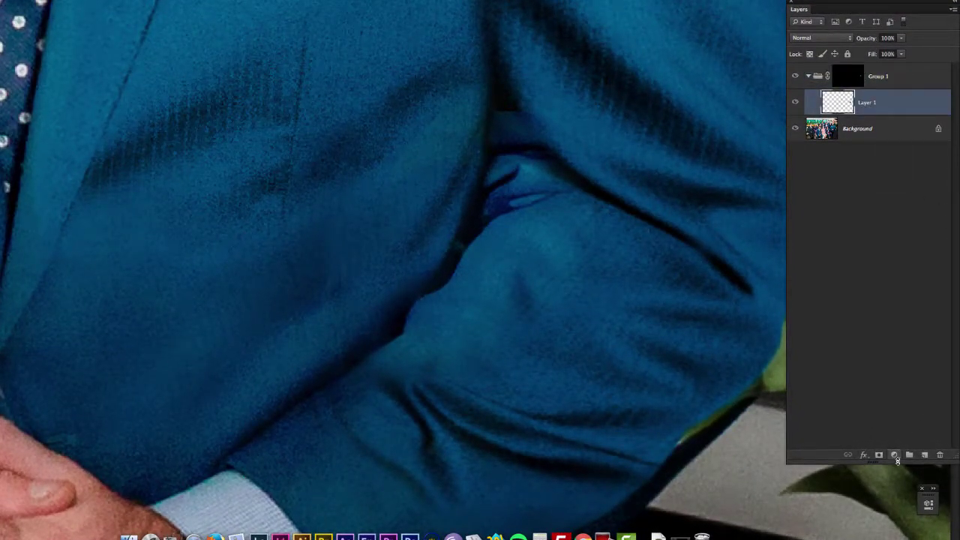
Darken the elbow piece with a Curves adjustment inside the group, input 151 to output 116, and merge everything into the Background
left_click(894, 455)
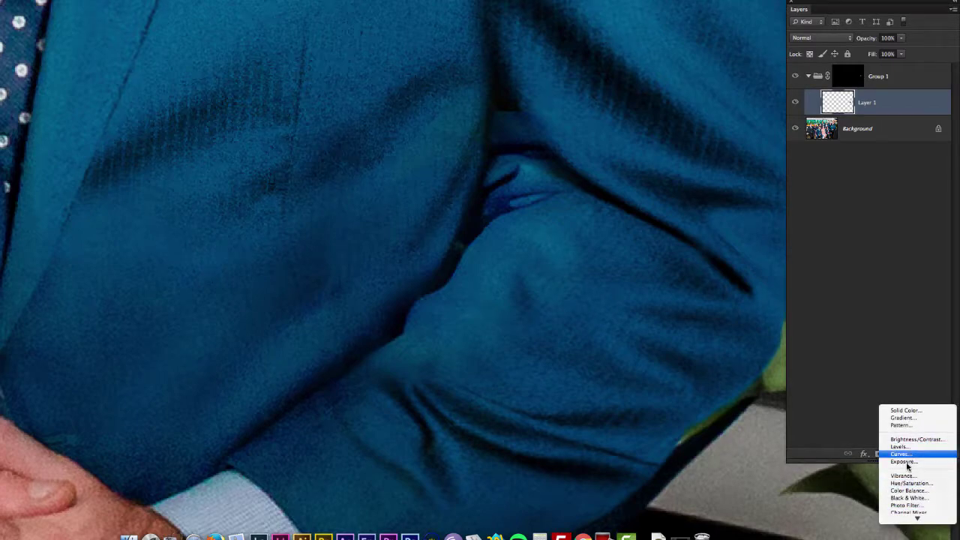
left_click(906, 456)
left_click_drag(735, 328, 754, 334)
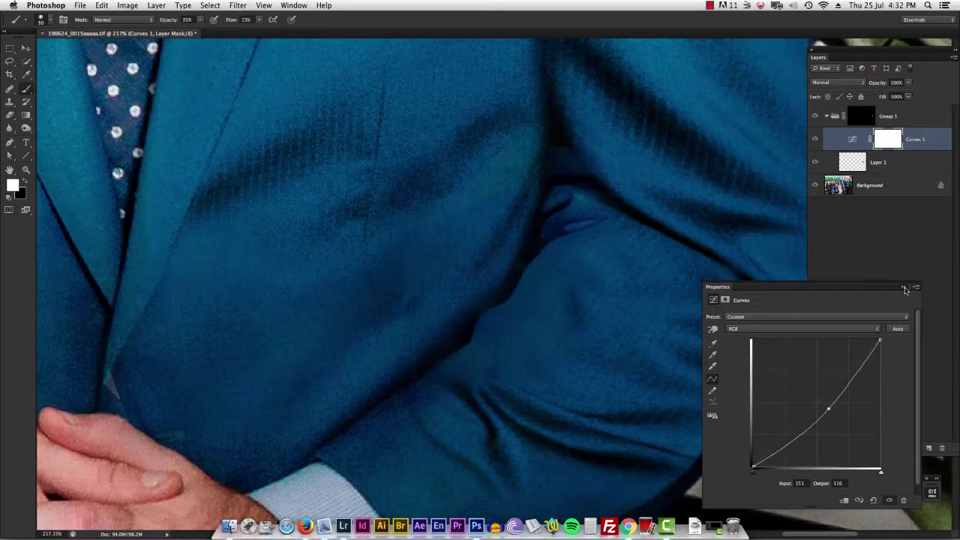
left_click(903, 287)
left_click(862, 116)
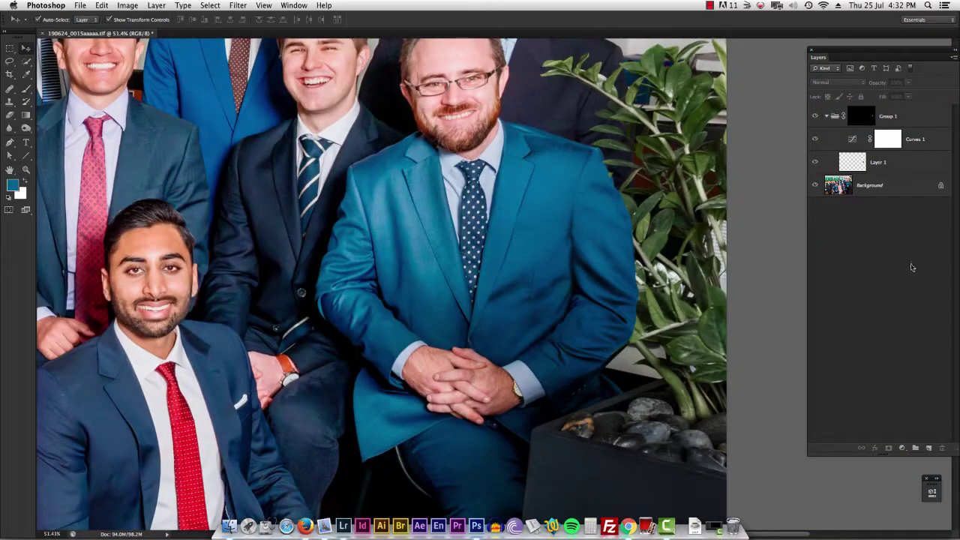
key("super+shift+e")
Examine the retouched jacket within the whole group photo and compare it with the state before the plant was removed
scroll(610, 213, "down", 8)
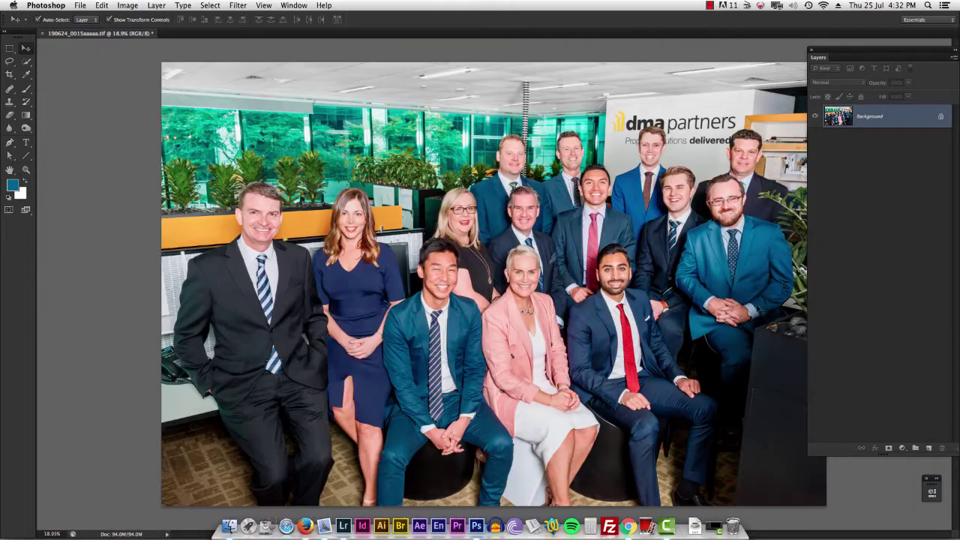
scroll(781, 266, "up", 8)
left_click_drag(696, 293, 367, 259)
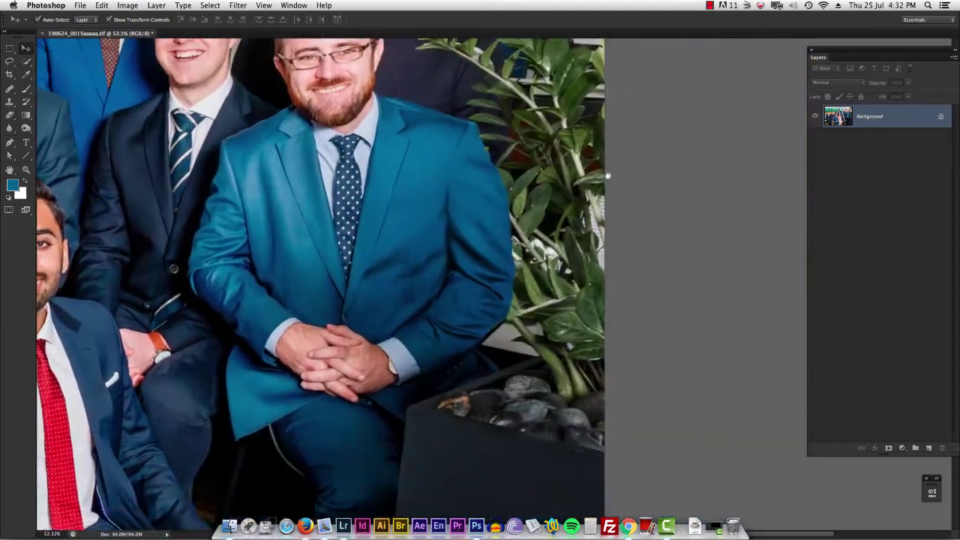
left_click_drag(495, 187, 538, 218)
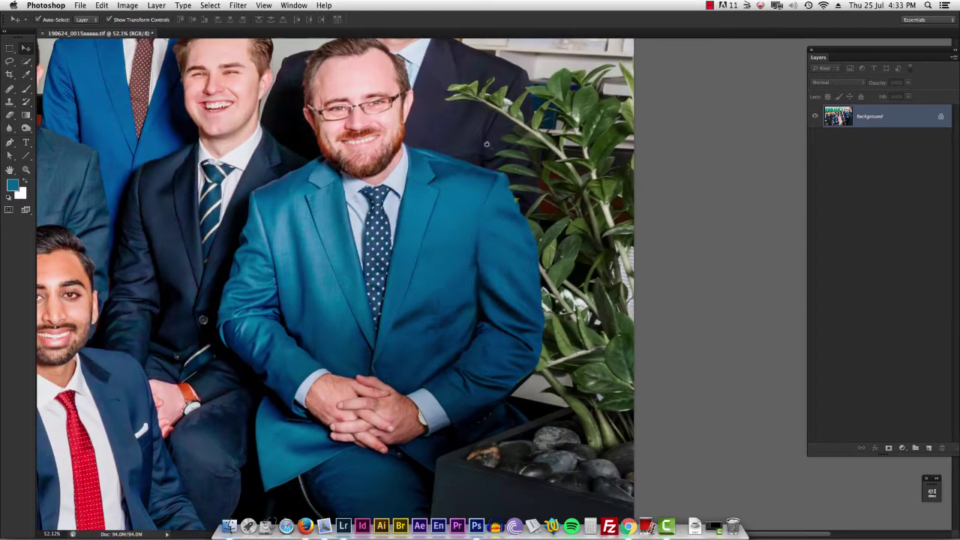
mouse_move(486, 144)
left_mouse_down()
mouse_move(500, 148)
mouse_move(478, 148)
left_mouse_up()
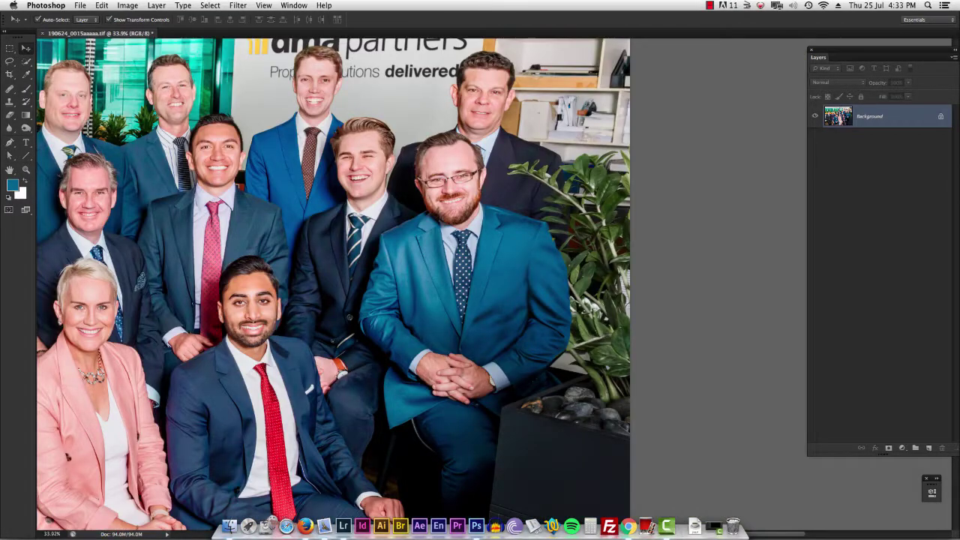
key("super+z")
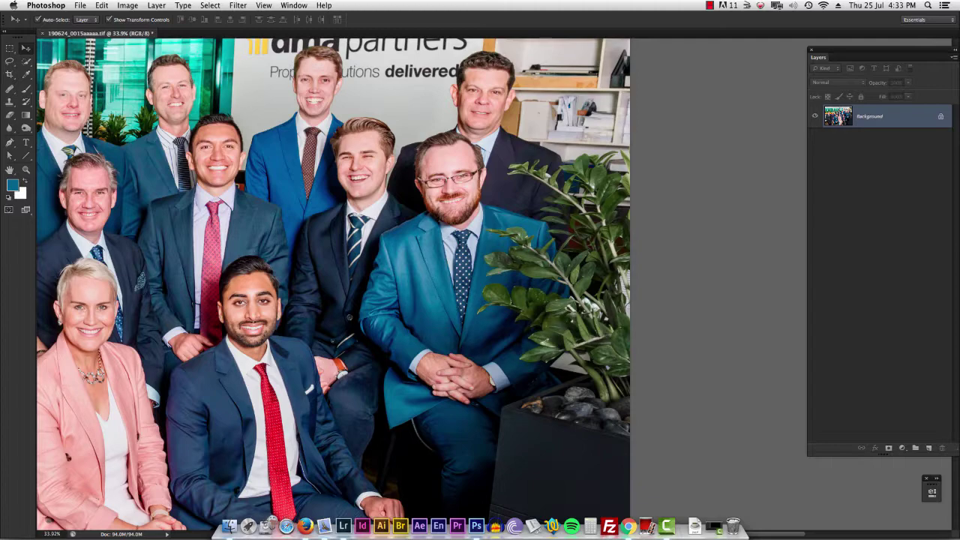
key("ctrl+z")
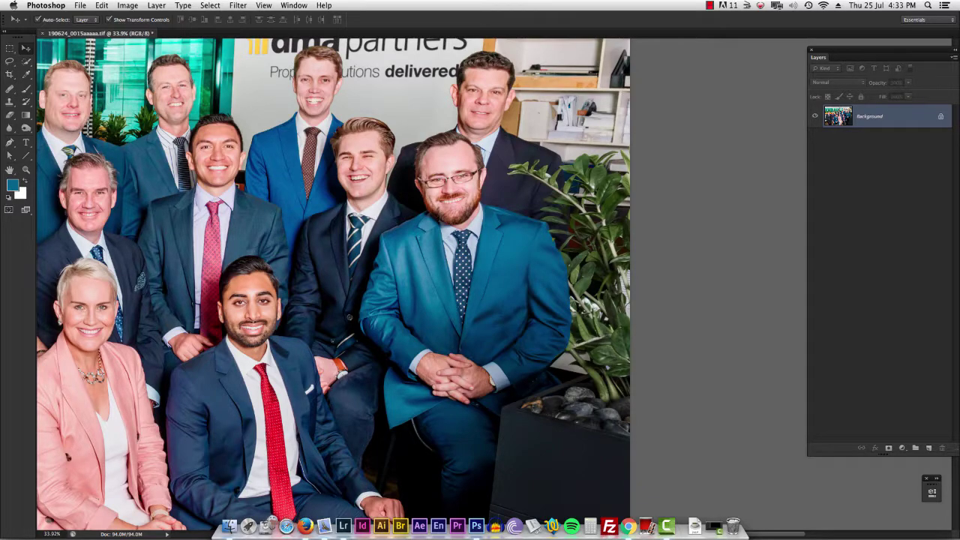
scroll(665, 124, "down", 2)
Clone the grey background over the green and dark fringe along the underside of the rebuilt sleeve near the elbow
scroll(594, 275, "up", 8)
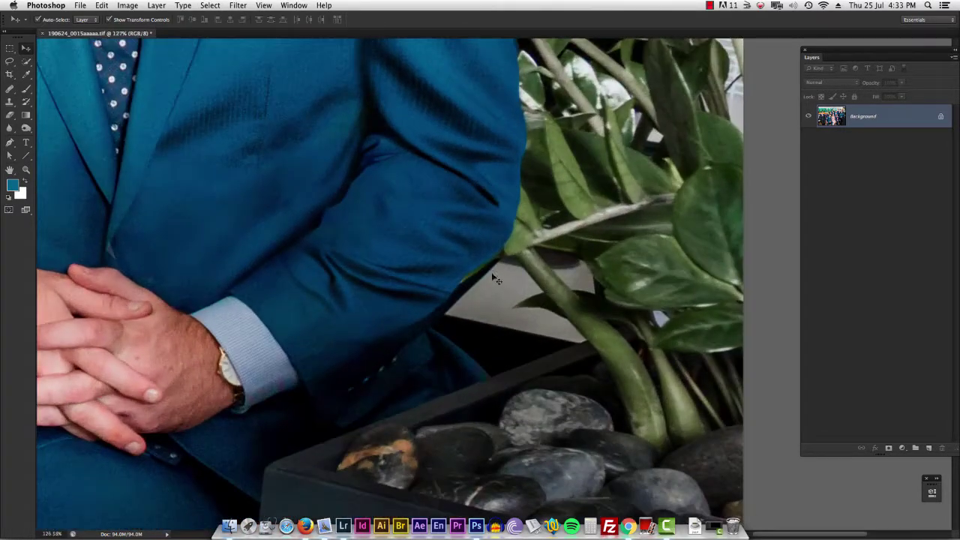
scroll(442, 325, "up", 8)
key("s")
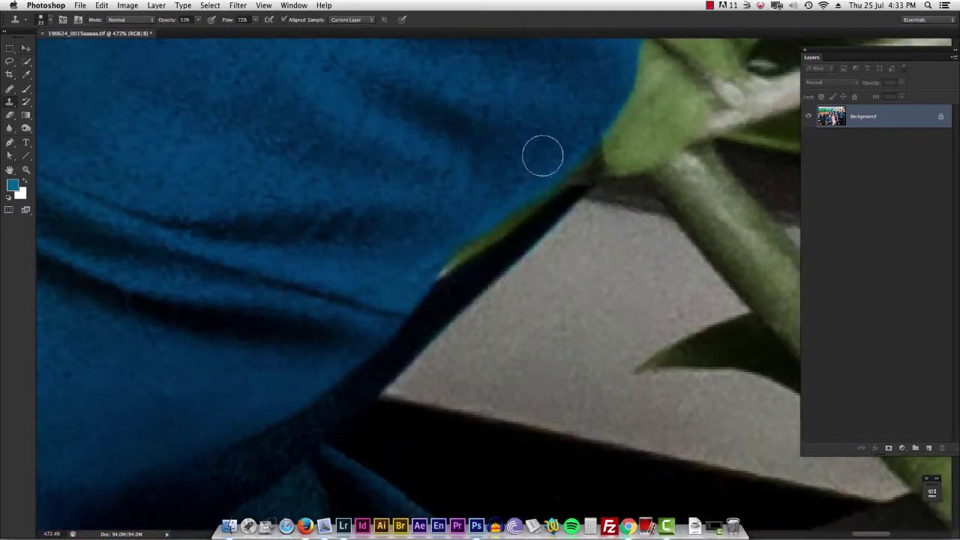
left_click(622, 212, "alt")
mouse_move(585, 197)
left_mouse_down()
mouse_move(502, 274)
mouse_move(436, 310)
mouse_move(569, 195)
mouse_move(380, 376)
mouse_move(464, 315)
left_mouse_up()
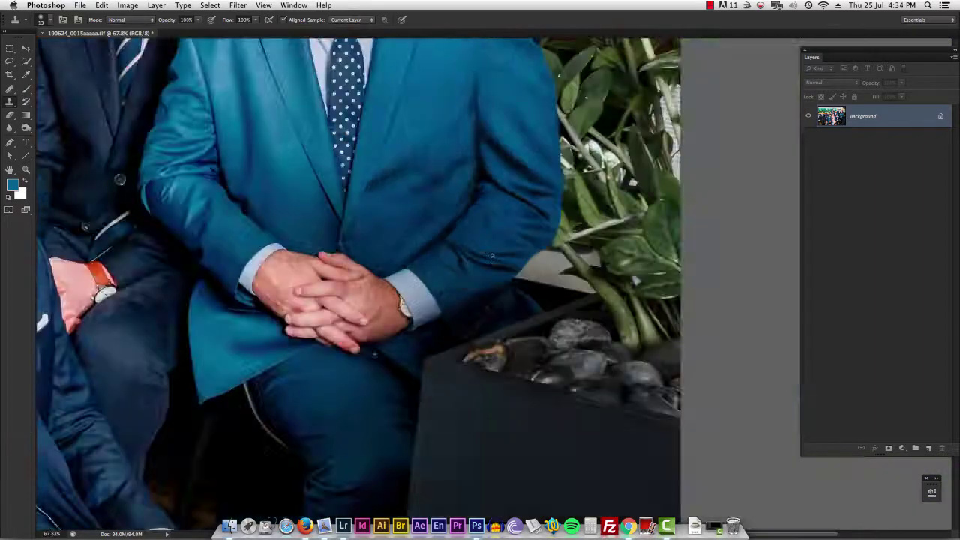
Select a rectangular area around the bearded man's rebuilt forearm and elbow and open it in Liquify
scroll(579, 333, "up", 3)
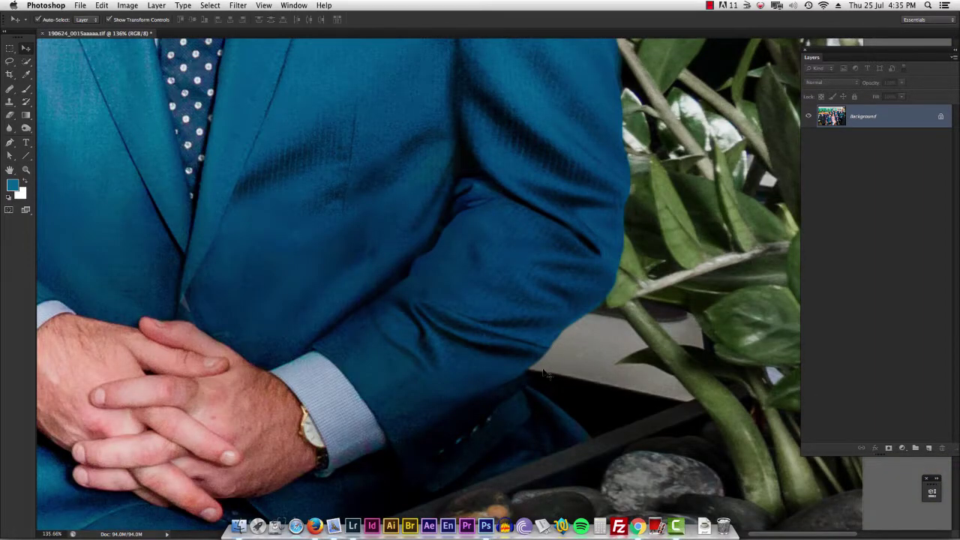
scroll(562, 362, "down", 3)
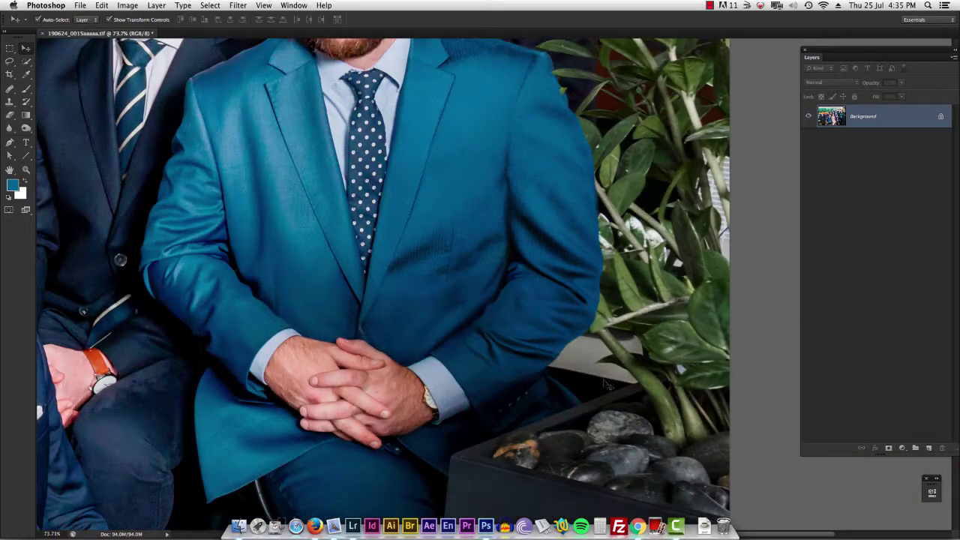
key("m")
left_click_drag(573, 358, 413, 458)
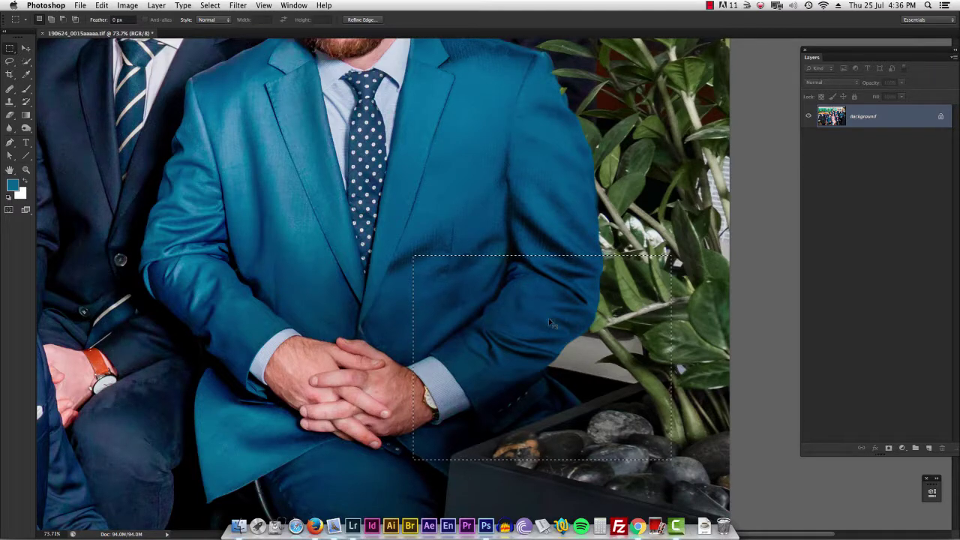
key("super+shift+x")
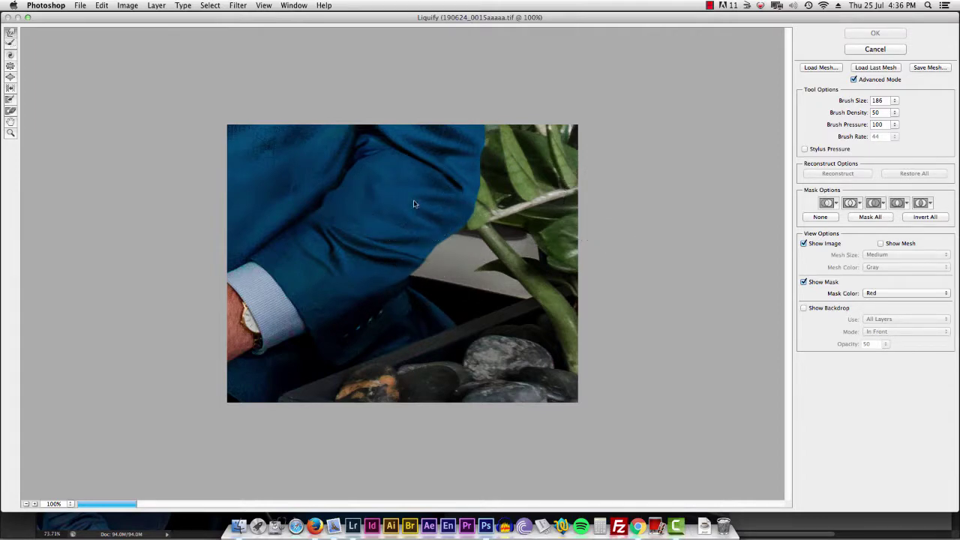
Push the lower edge of the rebuilt elbow into shape with the Liquify warp brush, enlarging it to about size 205
key("super+plus")
mouse_move(426, 263)
left_mouse_down()
mouse_move(402, 267)
mouse_move(471, 197)
left_mouse_up()
key("bracketleft")
key("bracketleft")
key("bracketleft")
key("bracketright")
key("bracketright")
key("bracketright")
key("bracketright")
key("bracketright")
key("bracketright")
key("bracketright")
key("bracketright")
key("bracketright")
key("bracketright")
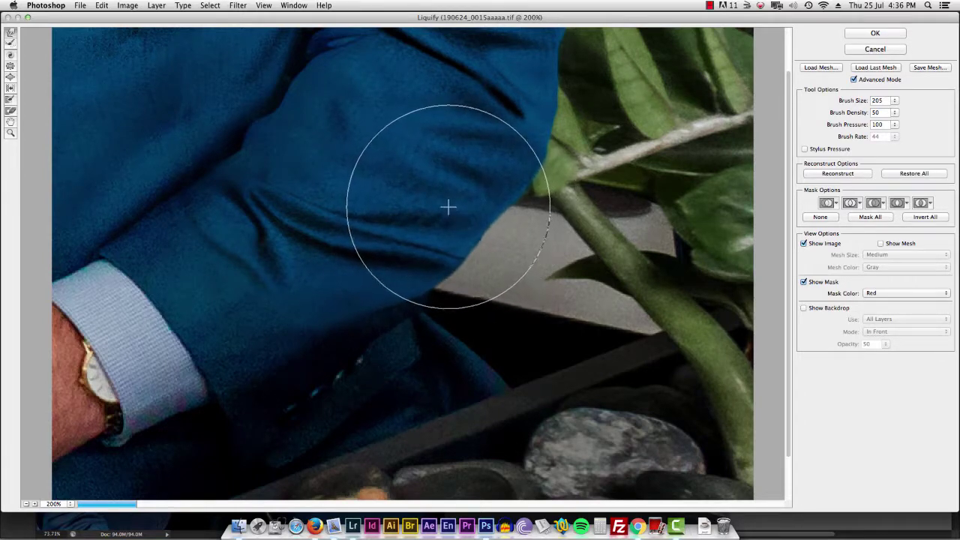
Smooth the sleeve's underside in Liquify with smaller brushes of about size 139 and 90, and apply the result
key("bracketleft")
key("bracketleft")
key("bracketleft")
key("bracketleft")
key("bracketleft")
key("bracketleft")
key("bracketleft")
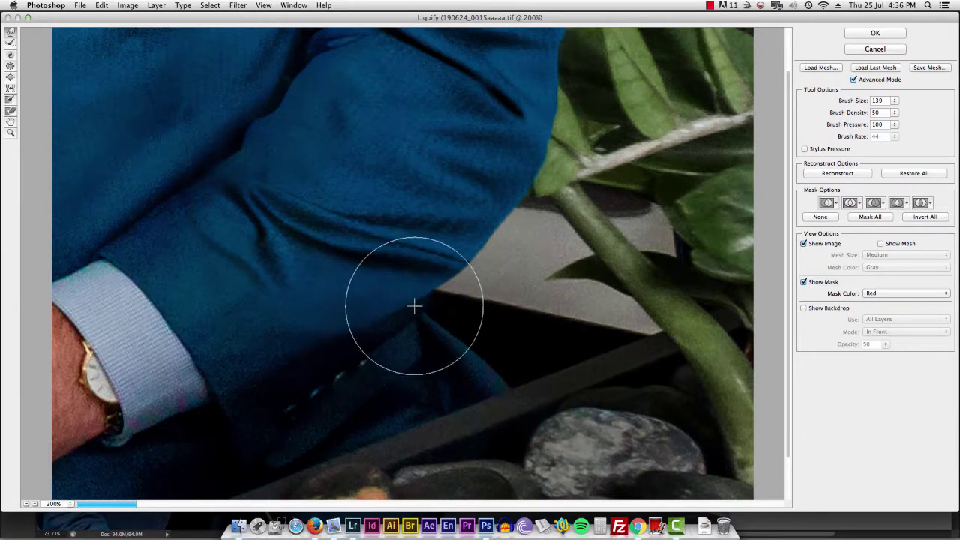
key("bracketleft")
key("bracketleft")
key("bracketleft")
key("bracketleft")
key("bracketleft")
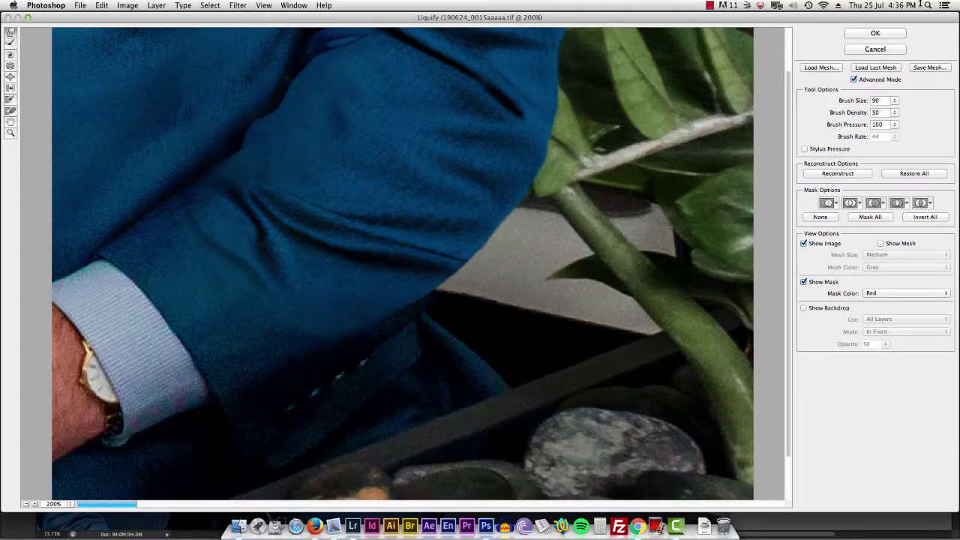
left_click(880, 33)
Select the rebuilt arm with the neighbouring plant and reshape the elbow's lower edge in Liquify with a size 312 brush
scroll(639, 213, "down", 5)
left_click_drag(641, 213, 493, 387)
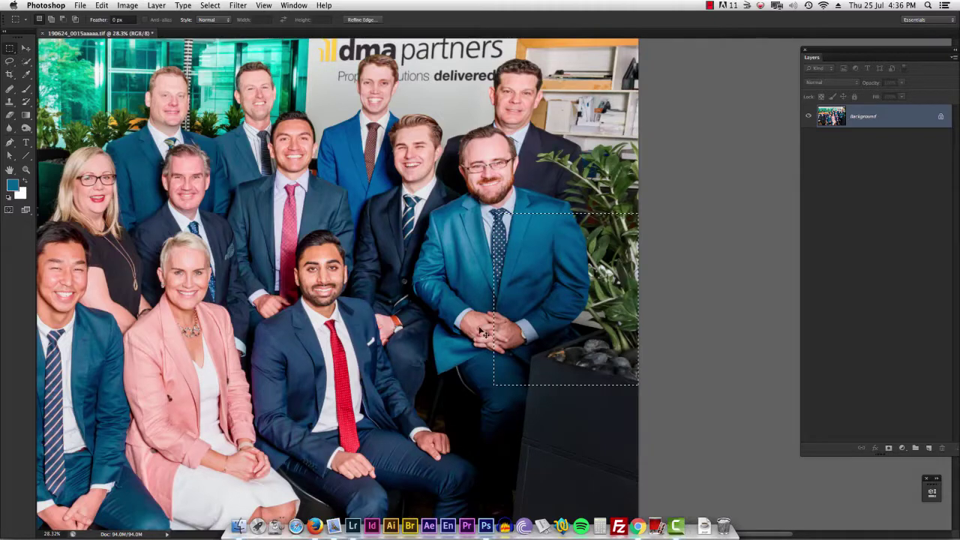
key("shift+super+x")
key("super+plus")
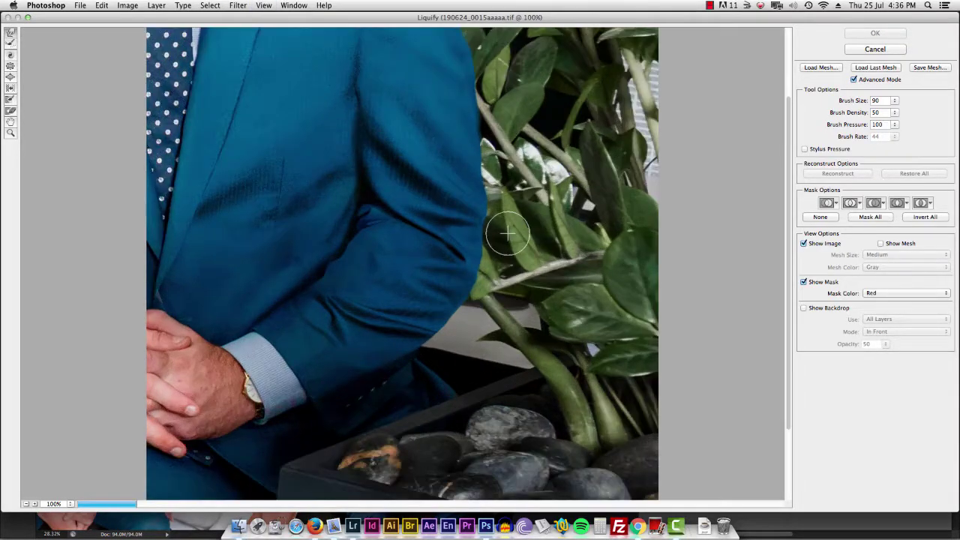
left_click_drag(435, 319, 484, 313)
left_click_drag(426, 340, 418, 335)
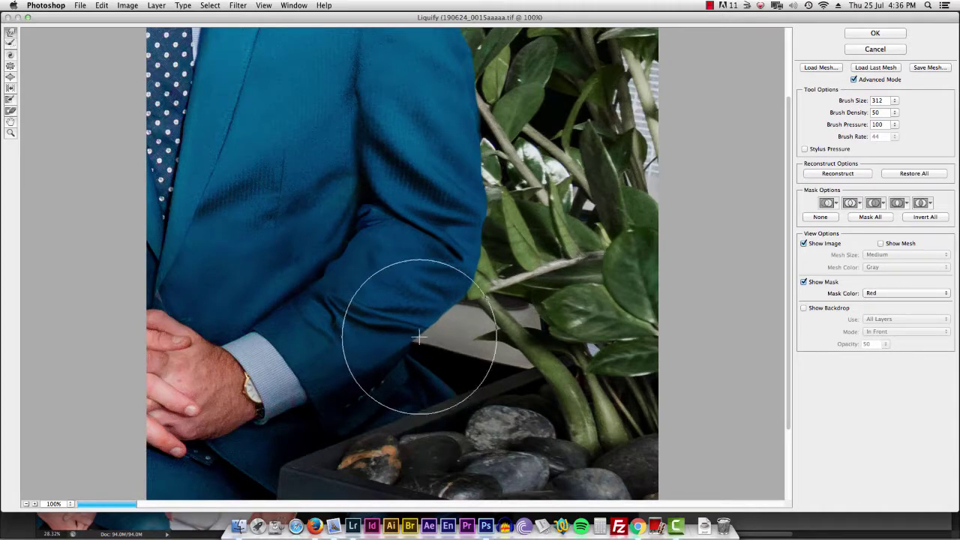
left_click(897, 35)
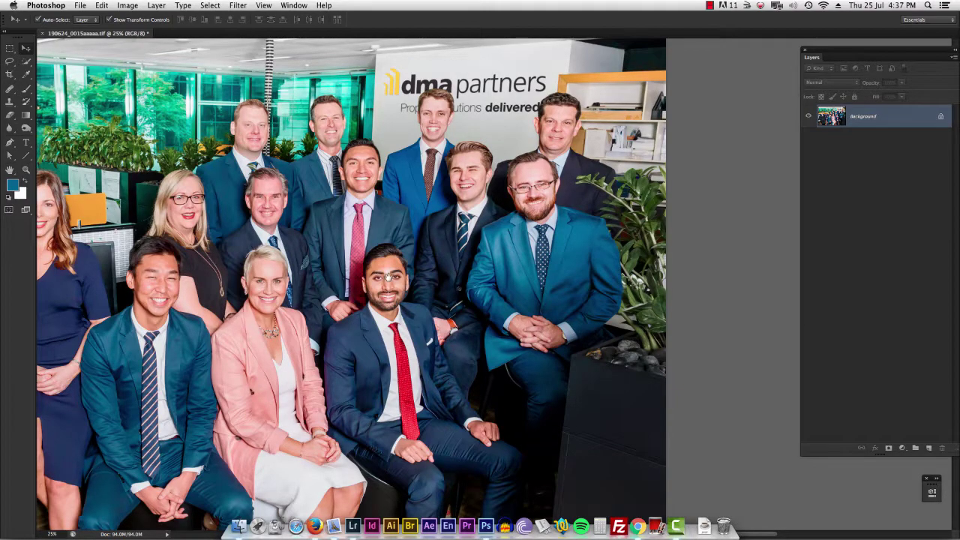
Copy a rectangular area of the dark-suited standing man's torso and arm to a new layer and place it over the bearded man
left_click_drag(387, 277, 680, 169)
left_click_drag(451, 247, 621, 300)
key("m")
left_click_drag(420, 168, 225, 403)
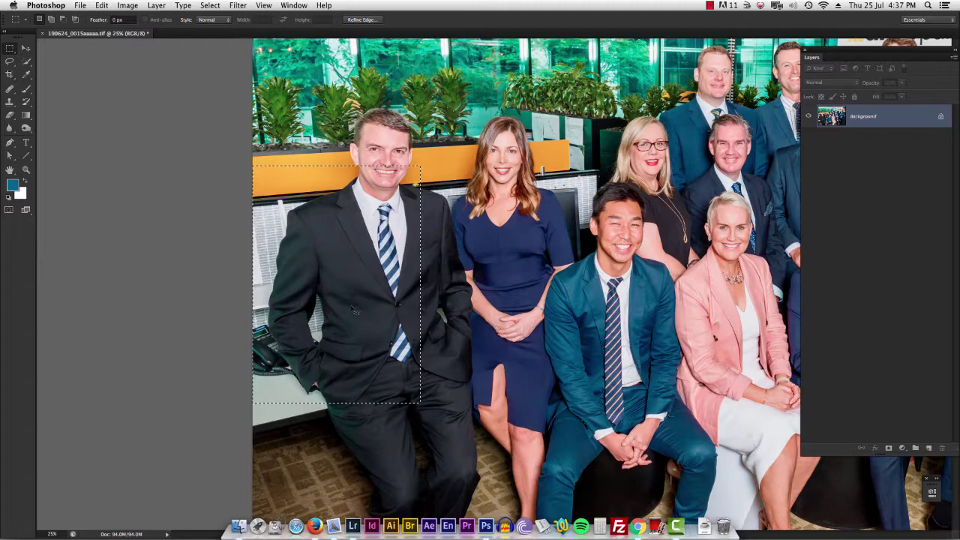
key("super+j")
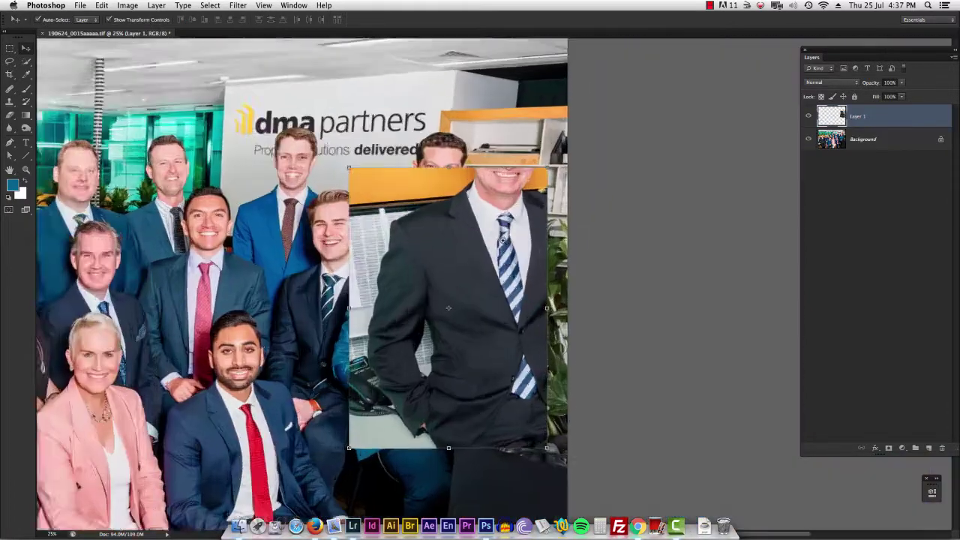
Flip the copied dark-suit piece horizontally
right_click(536, 257)
left_click(576, 394)
key("Return")
At 50% layer opacity, scale the dark-suit piece to about 72.7% and align it with the rear man's shoulder, then restore 100% opacity
key("5")
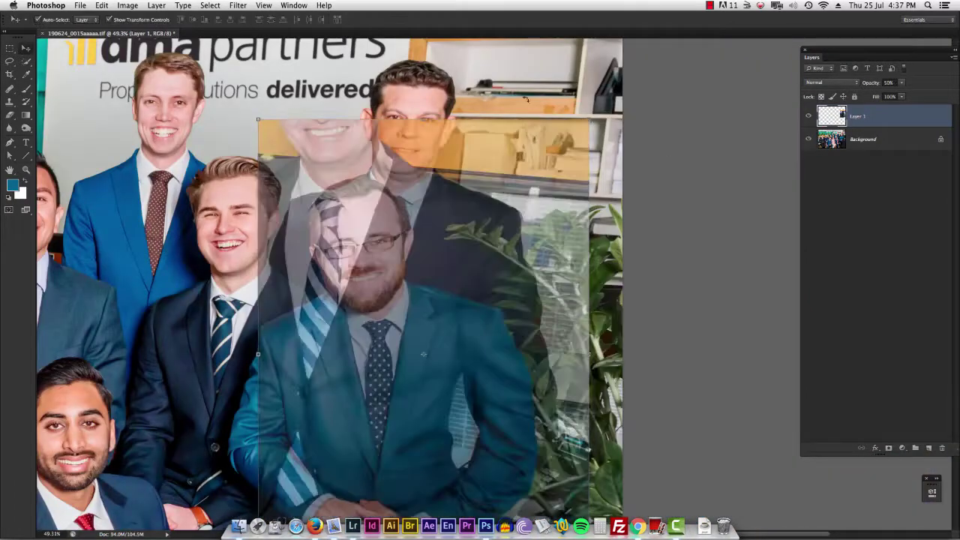
left_click_drag(424, 353, 510, 209)
left_click_drag(258, 119, 344, 152)
left_click_drag(516, 215, 527, 218)
left_click_drag(350, 463, 337, 457)
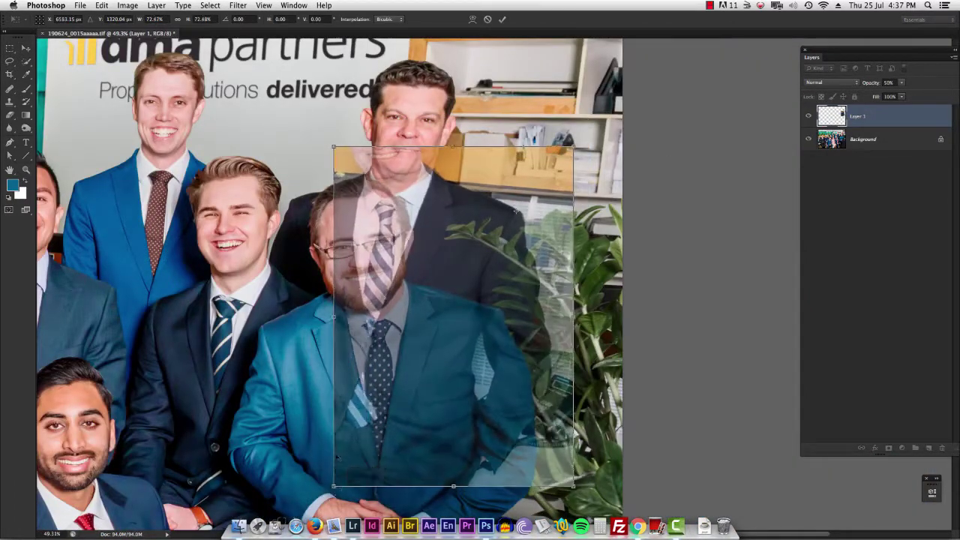
key("Return")
key("0")
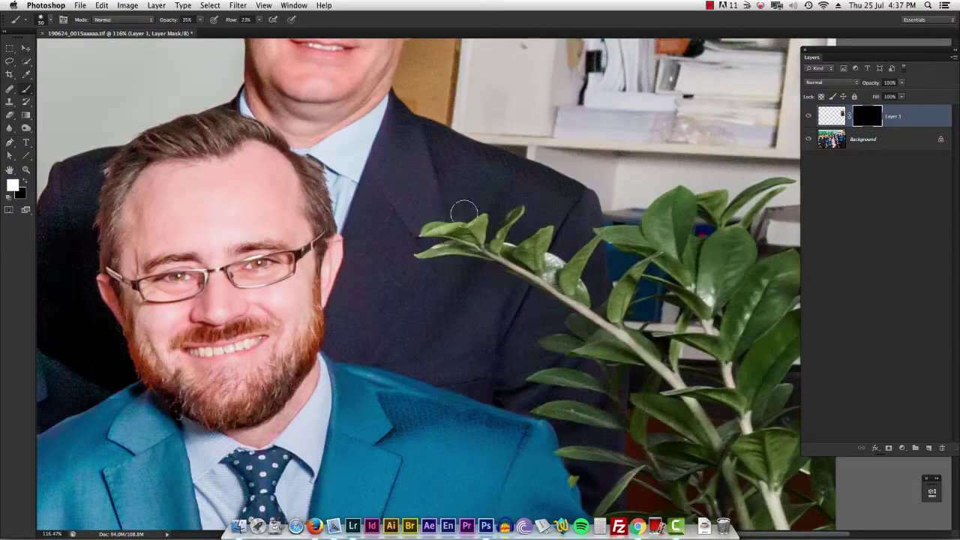
Paint the copied shoulder in over the plant on the rear man's jacket, then group the layer and move its mask onto the group
mouse_move(472, 199)
left_mouse_down()
mouse_move(532, 203)
mouse_move(417, 200)
mouse_move(475, 250)
mouse_move(494, 317)
mouse_move(546, 325)
mouse_move(454, 336)
mouse_move(545, 131)
left_mouse_up()
key("super+g")
left_click_drag(880, 125, 879, 111)
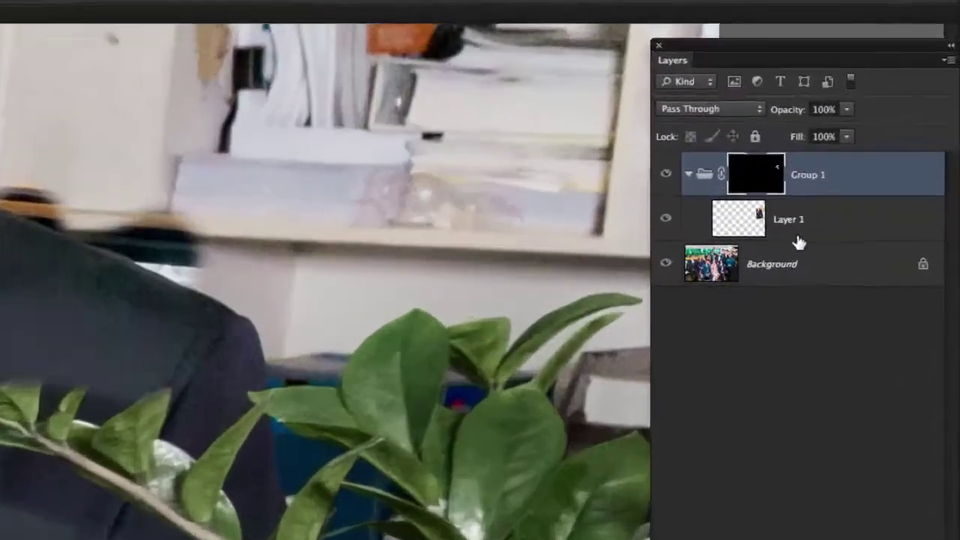
Add a Curves adjustment above Layer 1 and shape its RGB curve with points at input 44, output 35 and input 128, output 128
left_click(874, 145)
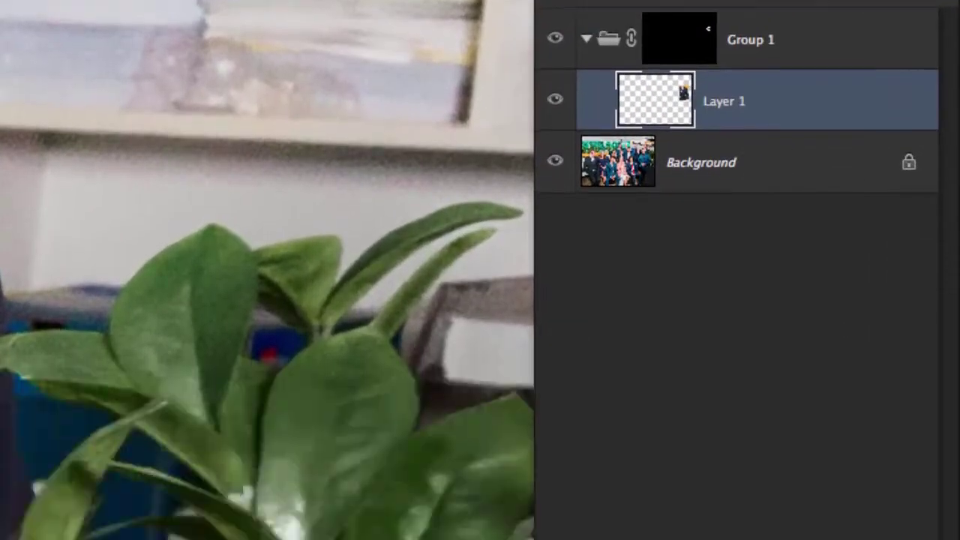
left_click(803, 338)
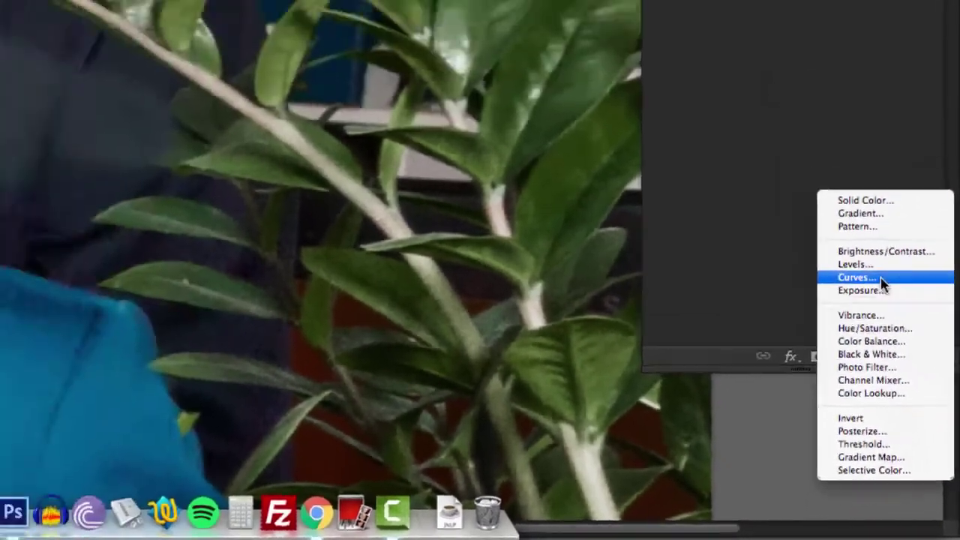
left_click(882, 280)
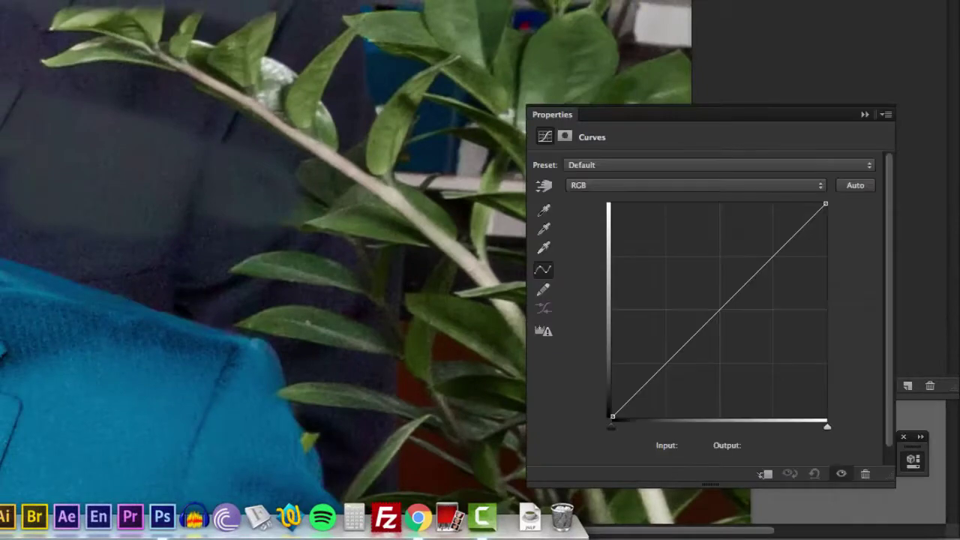
left_click(723, 312)
left_click_drag(723, 312, 723, 313)
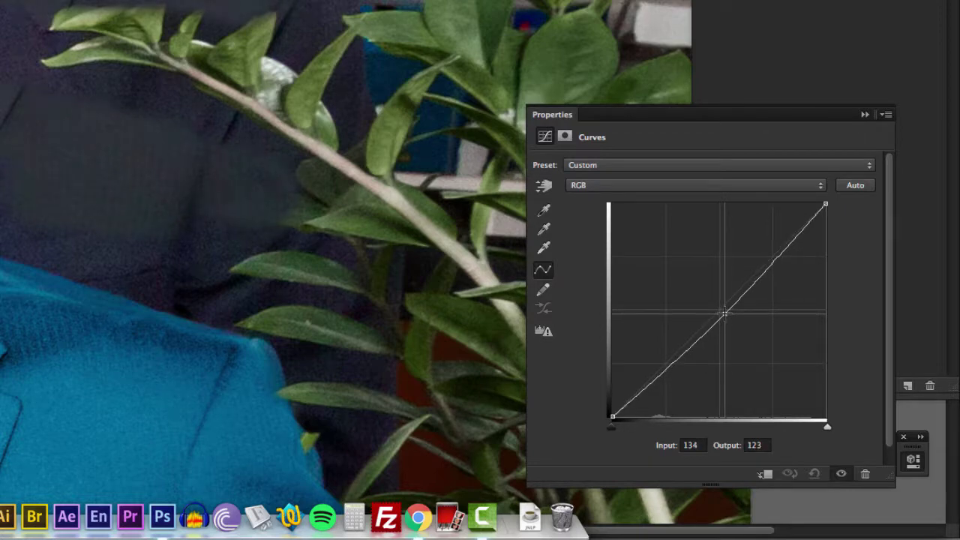
left_click(650, 385)
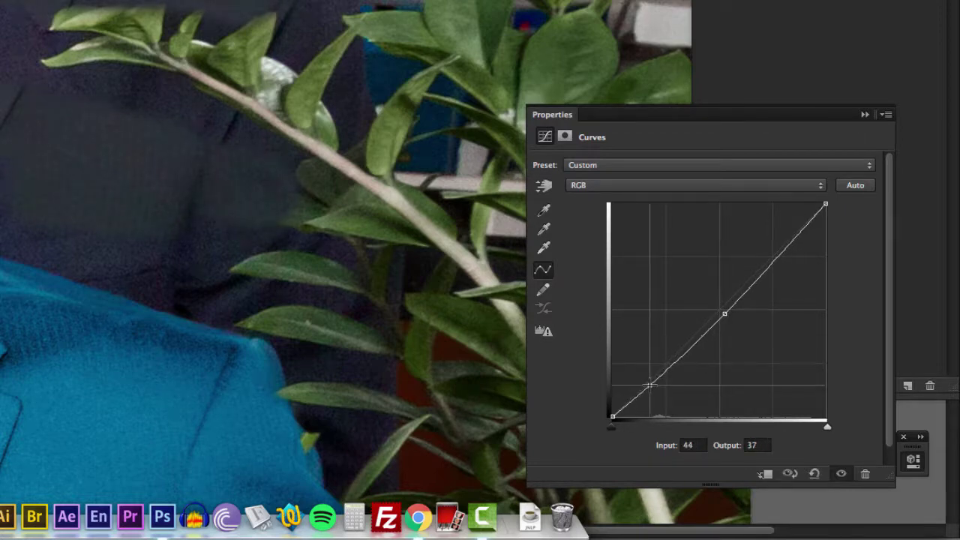
left_click_drag(649, 385, 650, 386)
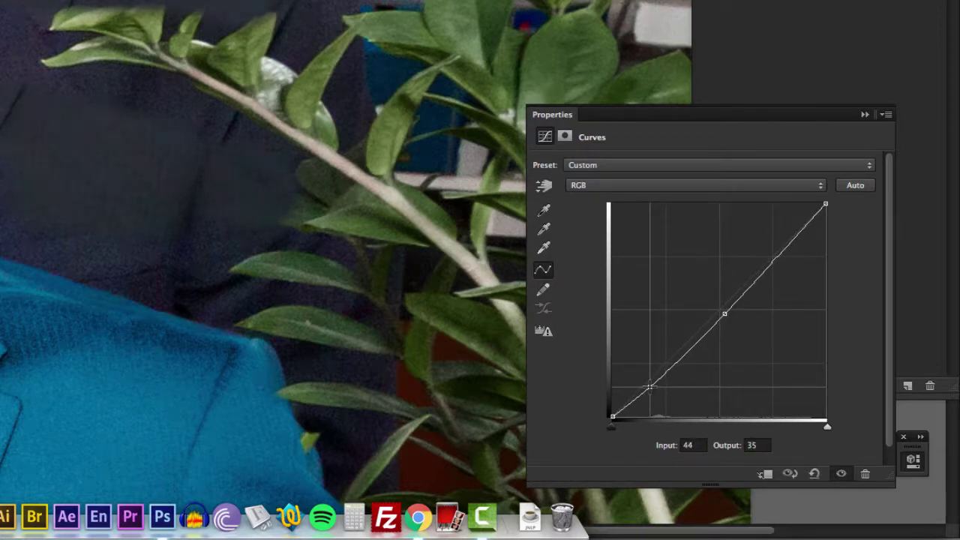
left_click_drag(723, 313, 718, 308)
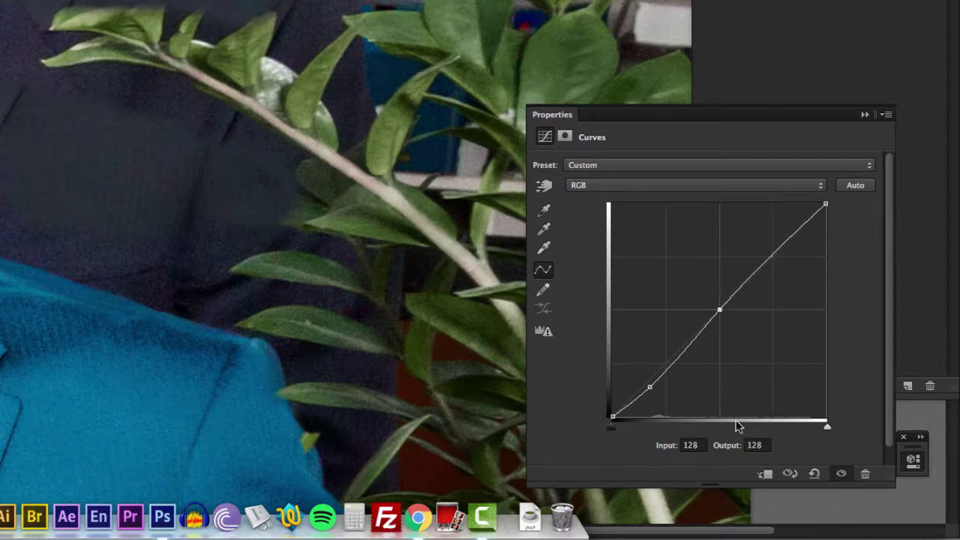
Raise the Blue curve to input 120, output 136 and the Red curve to input 124, output 134
left_click(689, 189)
left_click(689, 213)
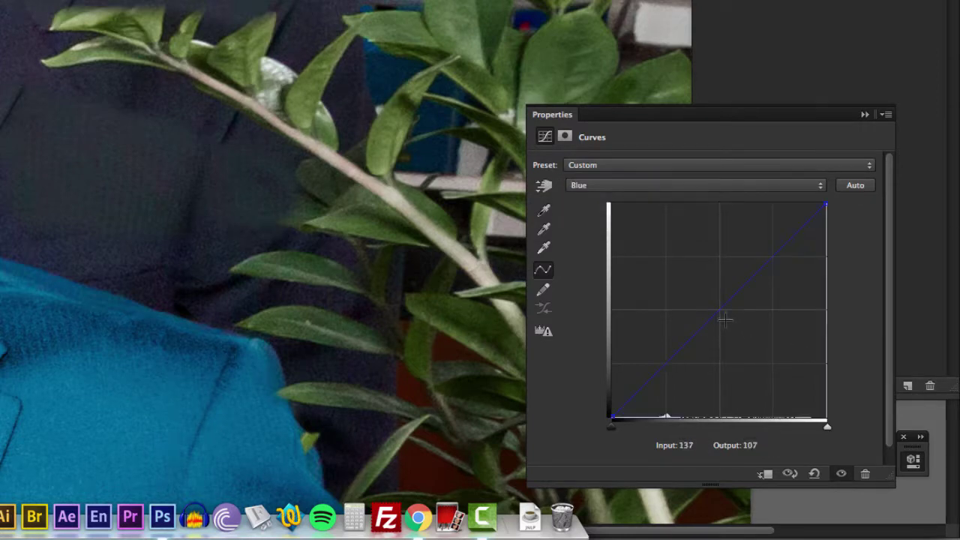
left_click_drag(717, 308, 713, 304)
left_click(684, 188)
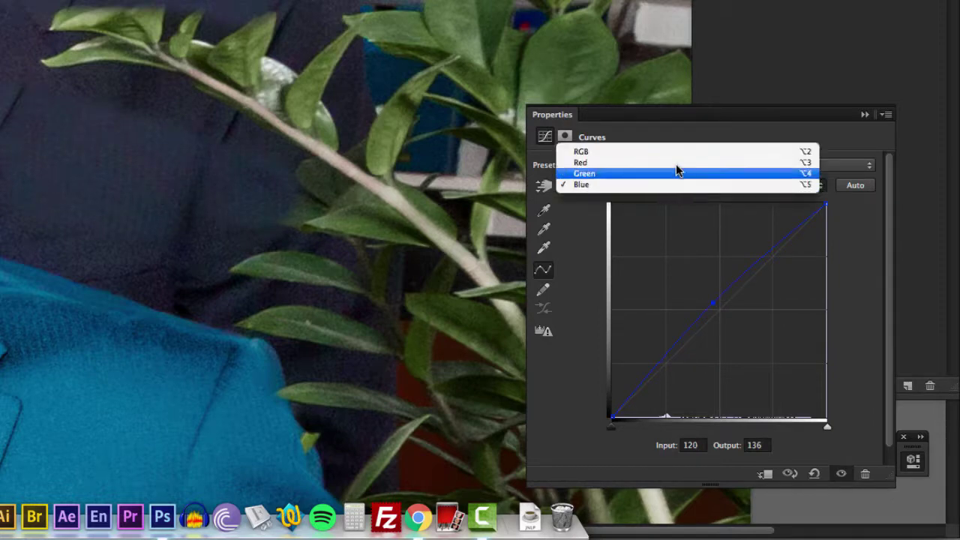
left_click(677, 162)
left_click_drag(716, 305, 717, 303)
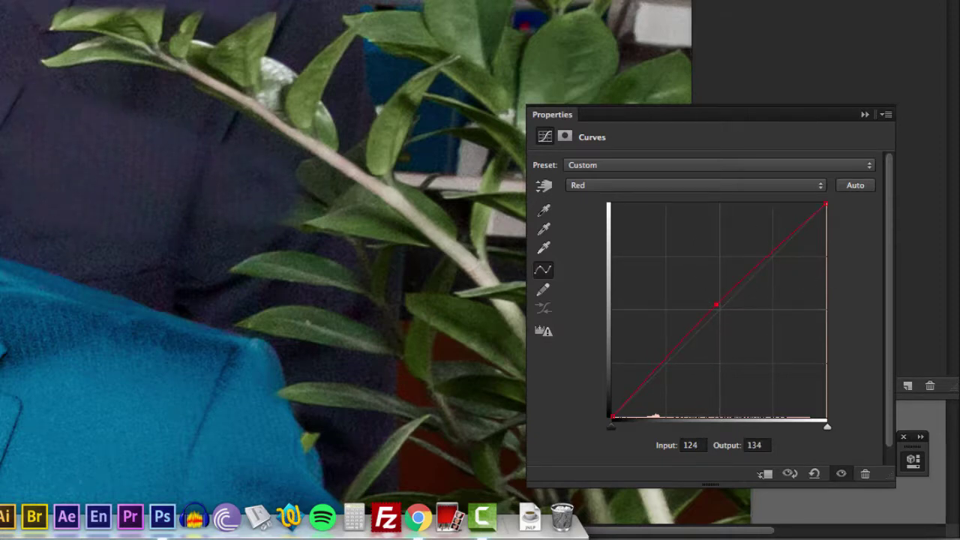
Darken the RGB curve using a single point at input 132, output 110, and collapse the curve settings
left_click(682, 182)
left_click(682, 171)
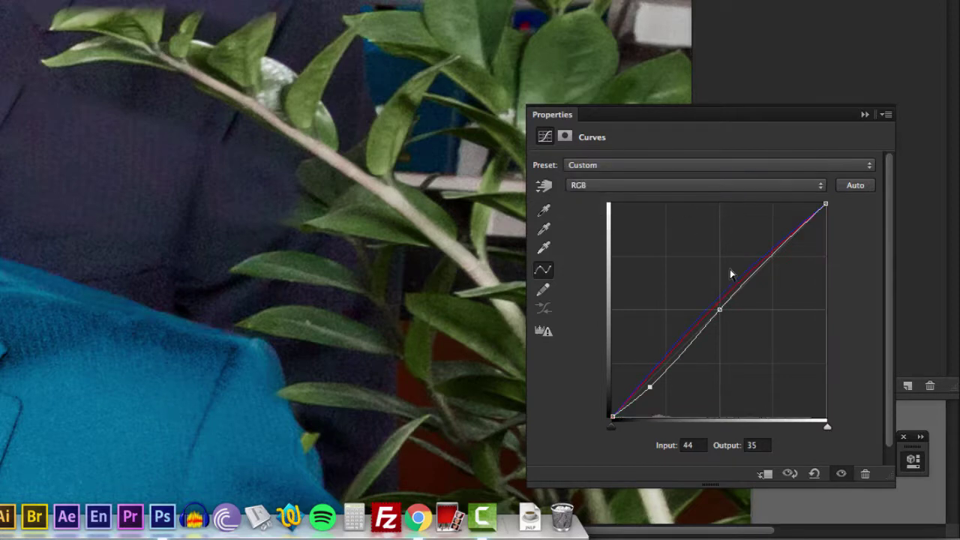
left_click_drag(720, 309, 728, 323)
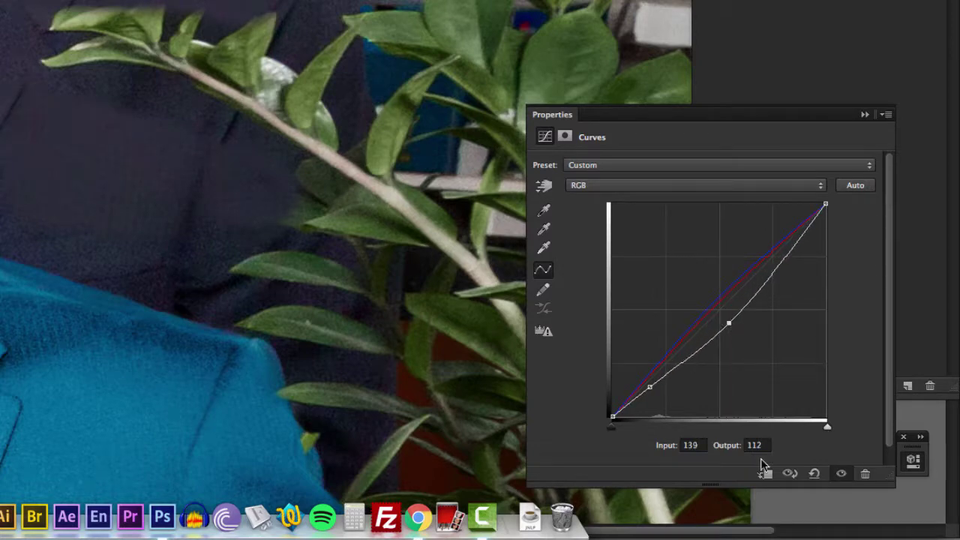
left_click_drag(650, 387, 722, 325)
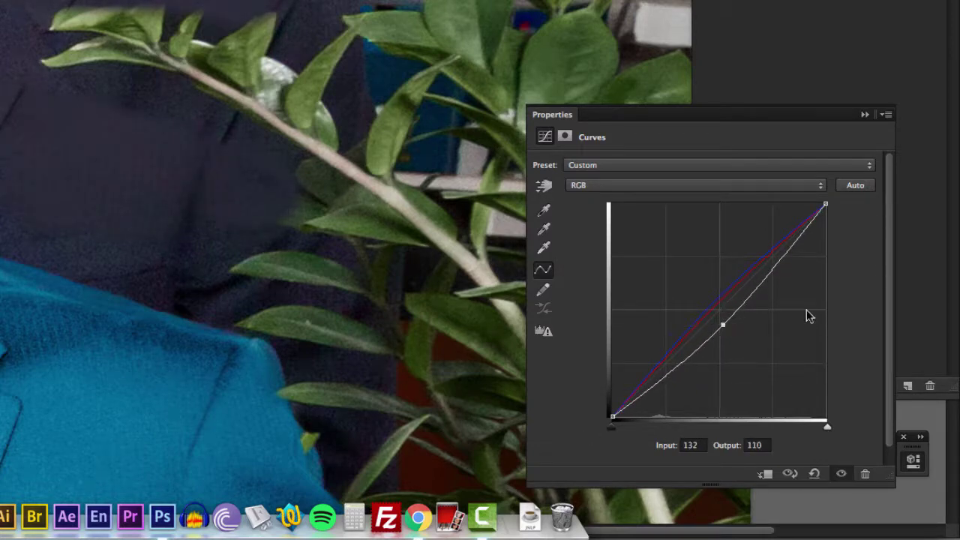
left_click(864, 114)
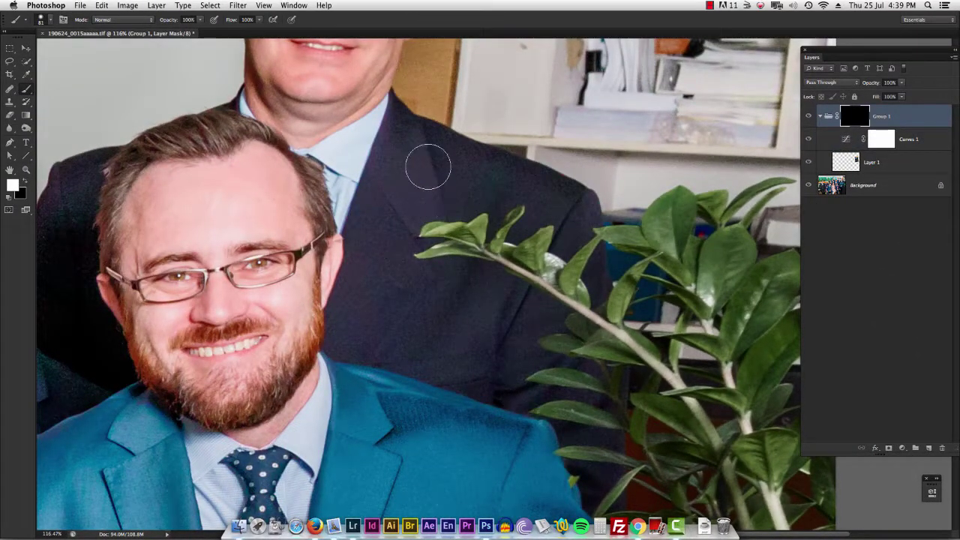
Paint white on the Group 1 mask to cover the plant on the rear man's chest and shoulder with the copied jacket
mouse_move(428, 167)
left_mouse_down()
mouse_move(435, 187)
mouse_move(388, 325)
left_mouse_up()
mouse_move(562, 222)
left_mouse_down()
mouse_move(558, 275)
mouse_move(532, 176)
left_mouse_up()
left_click_drag(523, 333, 474, 360)
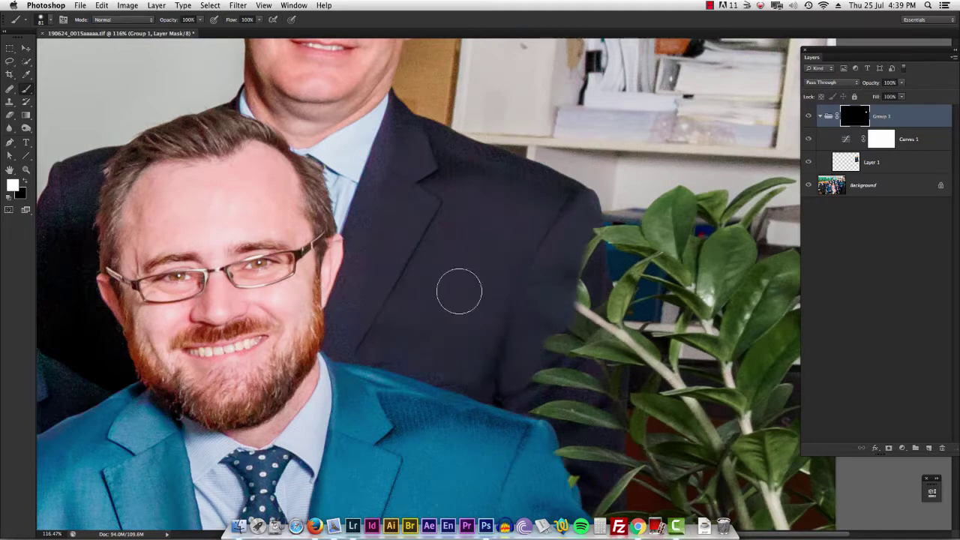
left_click_drag(513, 266, 538, 97)
scroll(485, 234, "up", 6)
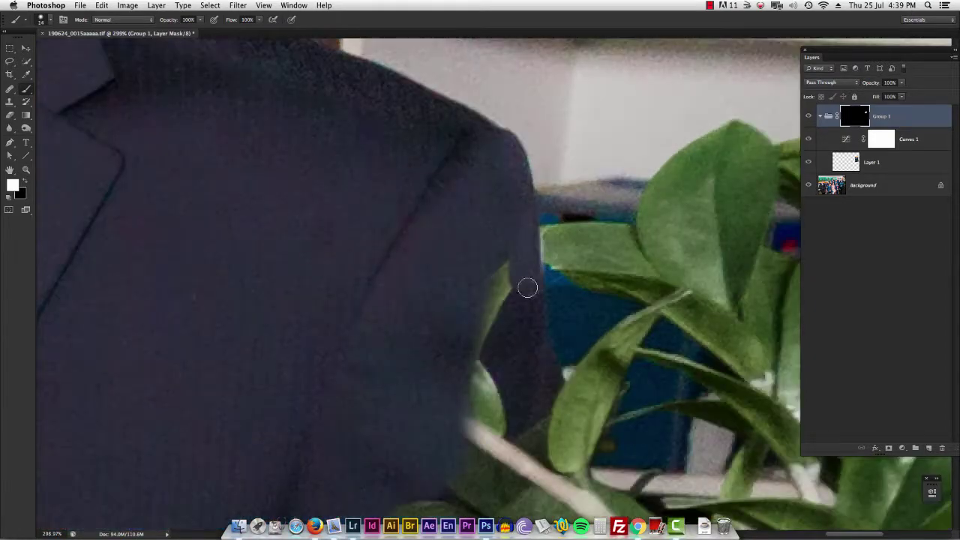
left_click_drag(527, 288, 484, 405)
Extend the white mask painting down the rear man's arm to reveal the copied sleeve over the lower leaves
scroll(499, 320, "down", 5)
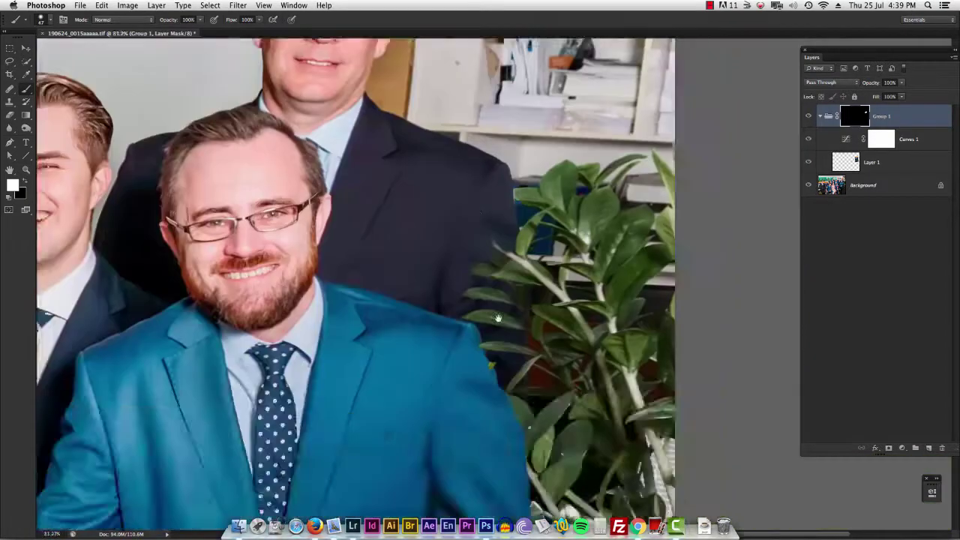
scroll(499, 319, "up", 5)
mouse_move(568, 405)
left_mouse_down()
mouse_move(553, 228)
mouse_move(440, 415)
mouse_move(551, 431)
left_mouse_up()
left_click_drag(604, 330, 446, 210)
mouse_move(459, 300)
left_mouse_down()
mouse_move(437, 366)
mouse_move(436, 316)
mouse_move(377, 348)
mouse_move(357, 410)
mouse_move(291, 365)
left_mouse_up()
scroll(445, 332, "down", 5)
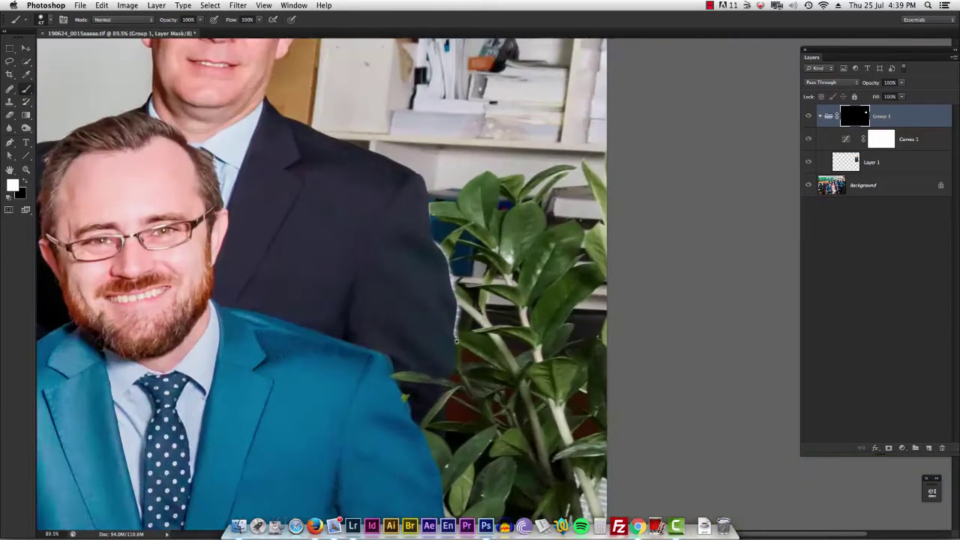
left_click_drag(412, 329, 374, 267)
scroll(393, 315, "up", 5)
mouse_move(461, 255)
left_mouse_down()
mouse_move(463, 390)
mouse_move(388, 286)
mouse_move(360, 332)
mouse_move(397, 510)
left_mouse_up()
scroll(471, 126, "down", 5)
With the Group 1 mask disabled, quick-select the copied dark suit on Layer 1, then re-enable the mask and refine the selection edge
scroll(422, 215, "up", 3)
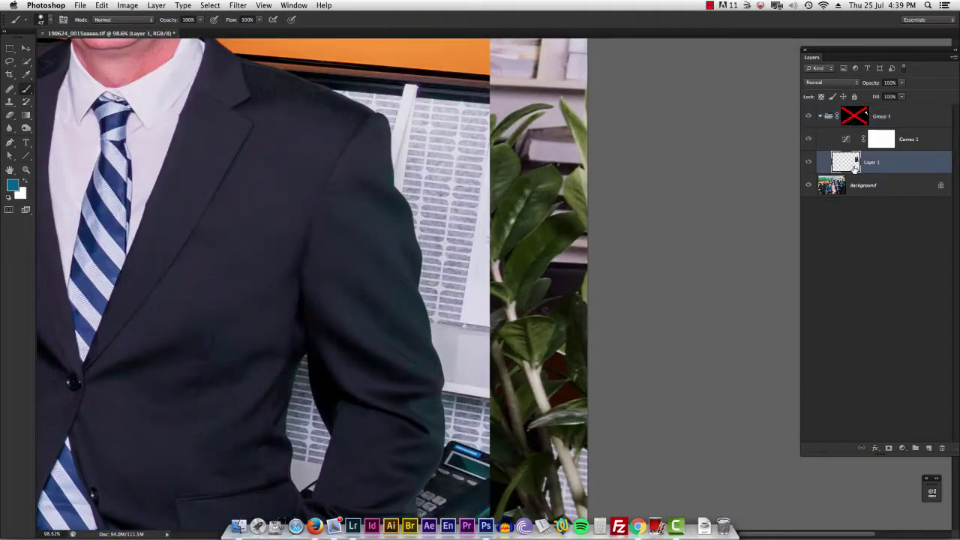
key("w")
left_click(809, 116)
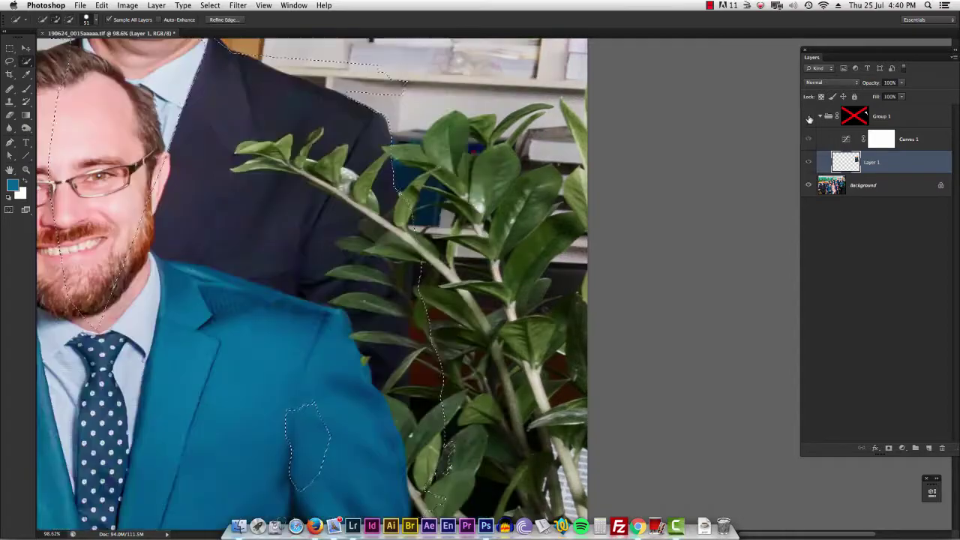
left_click(808, 116)
left_click_drag(580, 527, 488, 400)
left_click_drag(327, 322, 376, 330)
left_click_drag(404, 261, 359, 249)
key("super+alt+r")
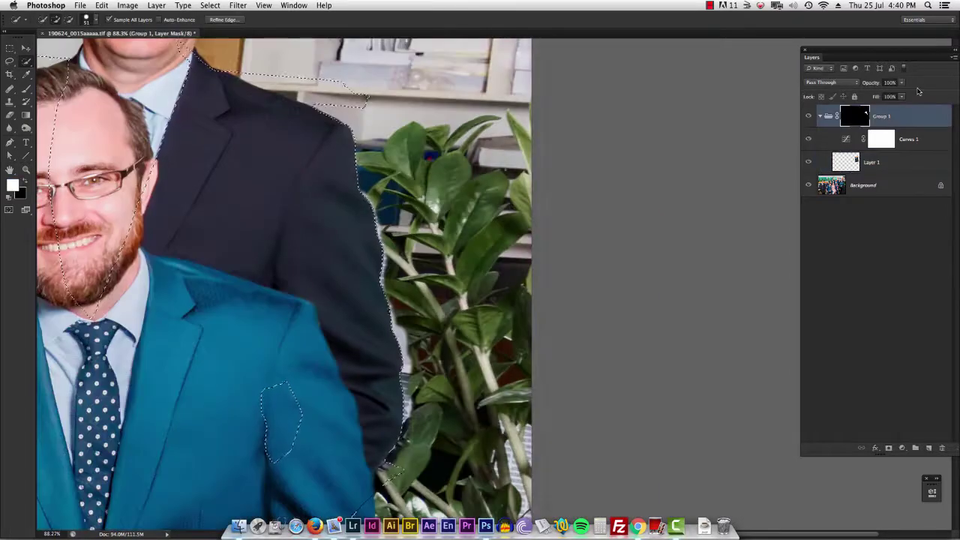
Paint on the Group 1 mask along the rear man's sleeve to clean away the light background fringe against the plant
scroll(384, 352, "up", 3)
key("b")
left_click_drag(496, 497, 390, 248)
left_click_drag(480, 202, 485, 341)
left_click_drag(420, 300, 469, 305)
left_click_drag(466, 223, 453, 223)
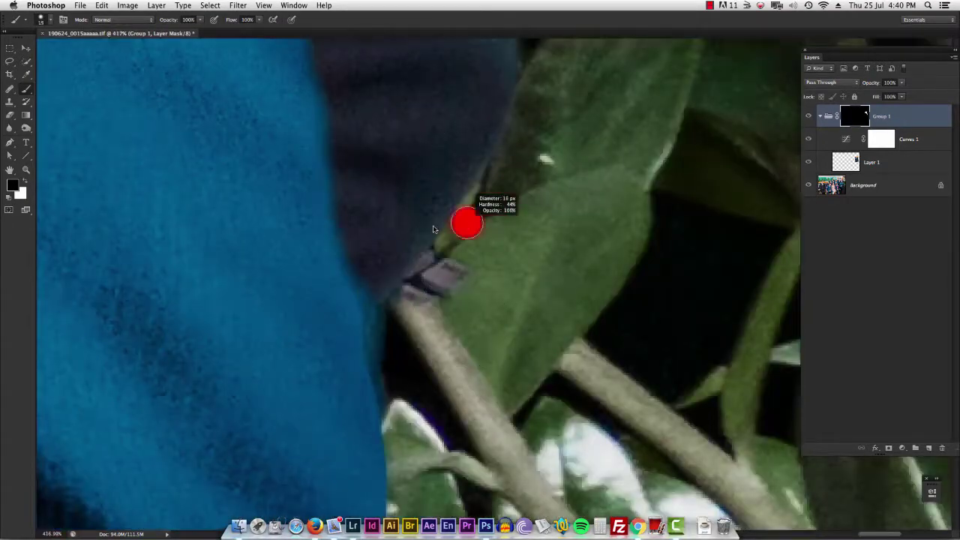
left_click_drag(456, 266, 420, 292)
left_click_drag(510, 280, 457, 282)
Hide Group 1, select the bearded man's blue jacket on the Background layer and refine its edge, then show the group and target its mask
left_click(808, 117)
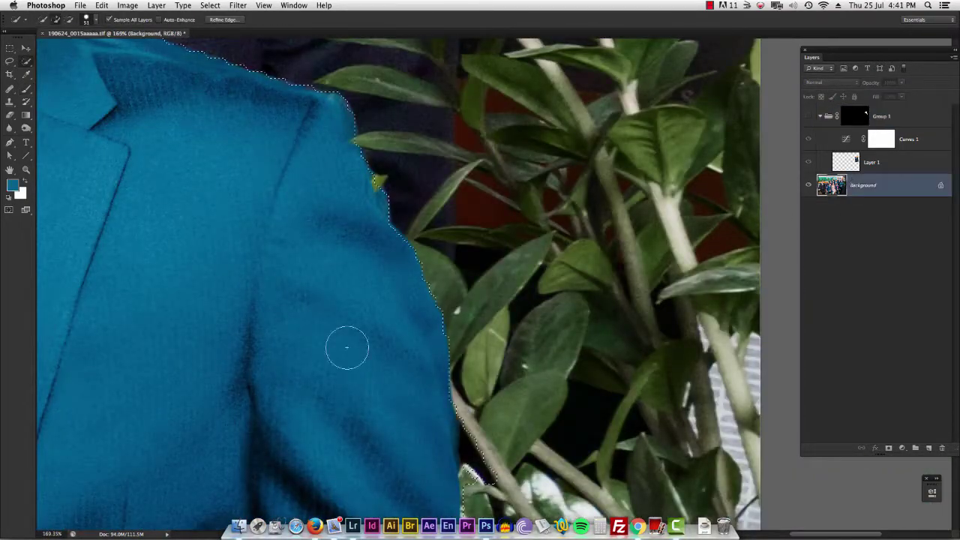
key("super+alt+r")
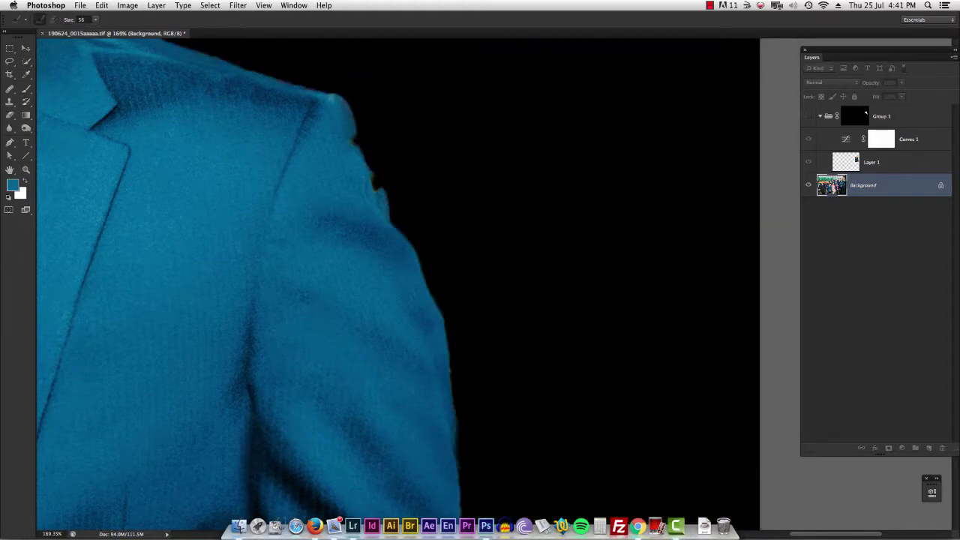
key("Escape")
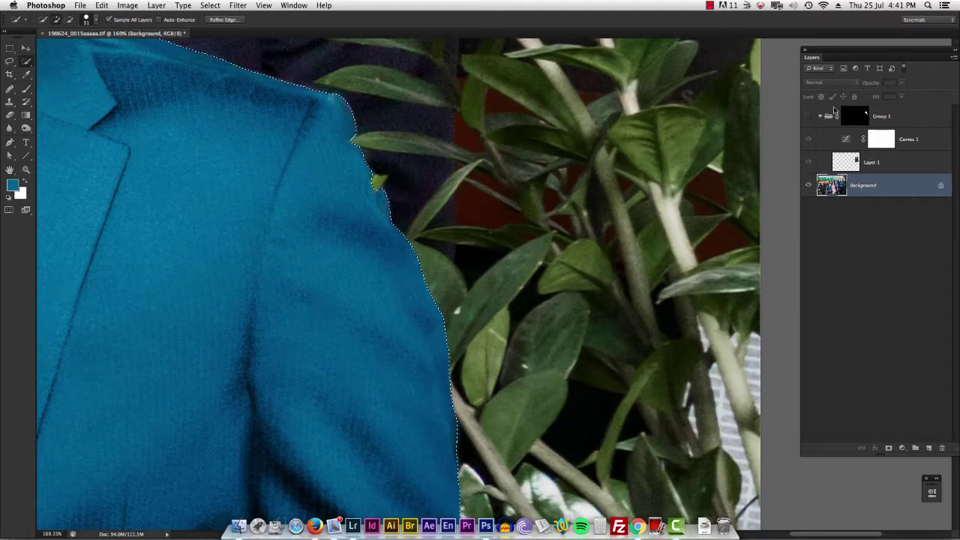
left_click(809, 117)
left_click(863, 120)
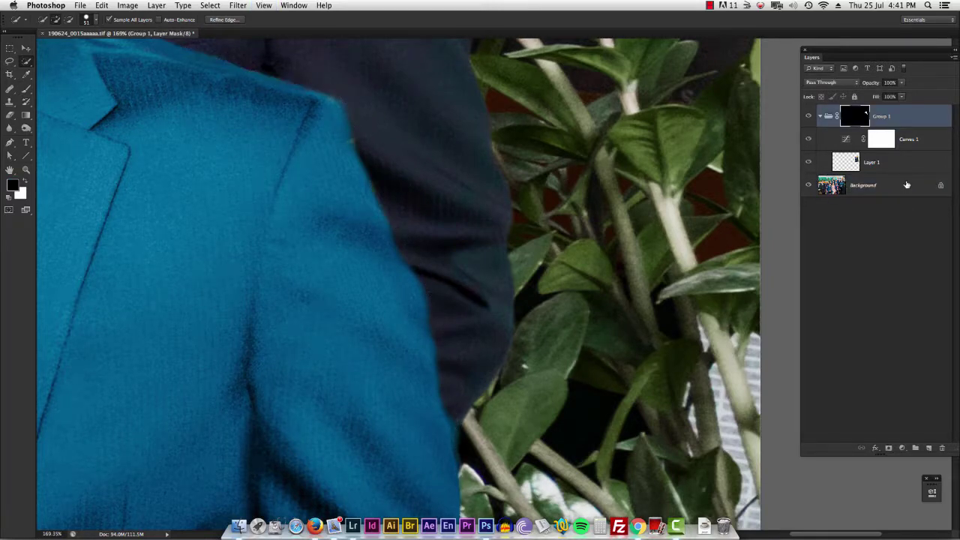
Paint black on the group mask inside the selection so the blue shoulder and sleeve sit in front of the dark suit, then deselect
key("b")
mouse_move(290, 125)
left_mouse_down()
mouse_move(323, 124)
mouse_move(335, 106)
mouse_move(403, 268)
mouse_move(427, 426)
left_mouse_up()
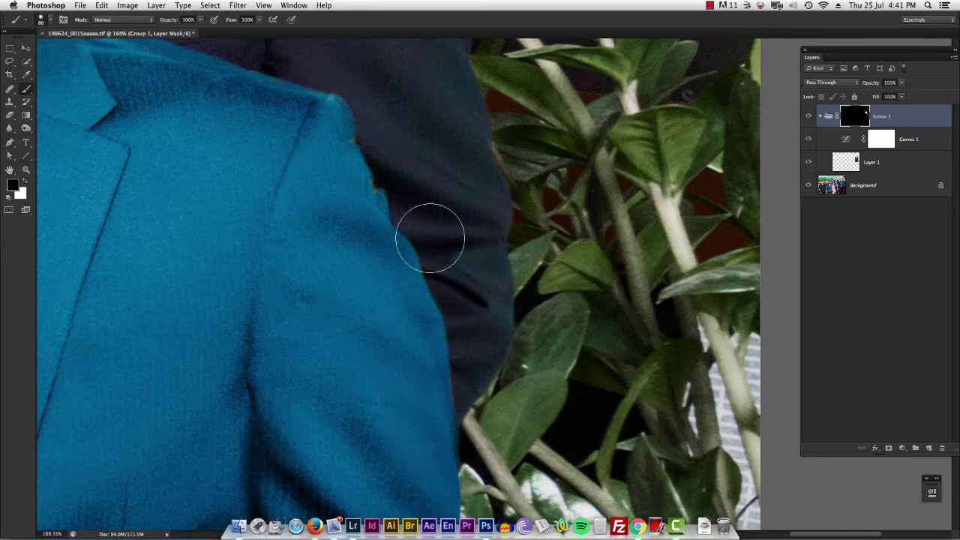
key("super+h")
key("super+h")
key("super+h")
key("super+h")
key("super+d")
Touch up the Group 1 mask with a small brush along the outer edge of the blue jacket's shoulder
key("v")
left_click_drag(491, 340, 503, 263)
left_click(503, 263)
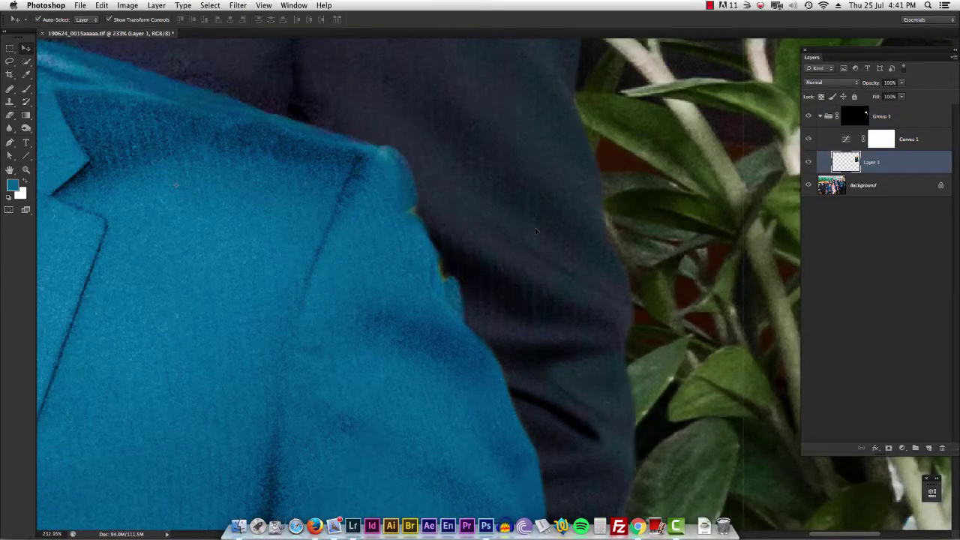
left_click(859, 114)
key("b")
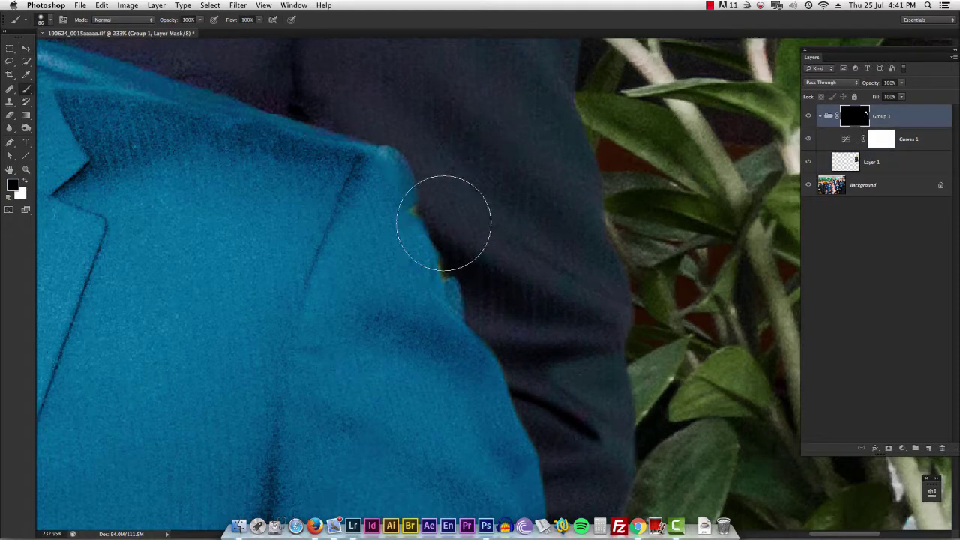
key("x")
mouse_move(400, 204)
left_mouse_down()
mouse_move(367, 203)
mouse_move(359, 191)
left_mouse_up()
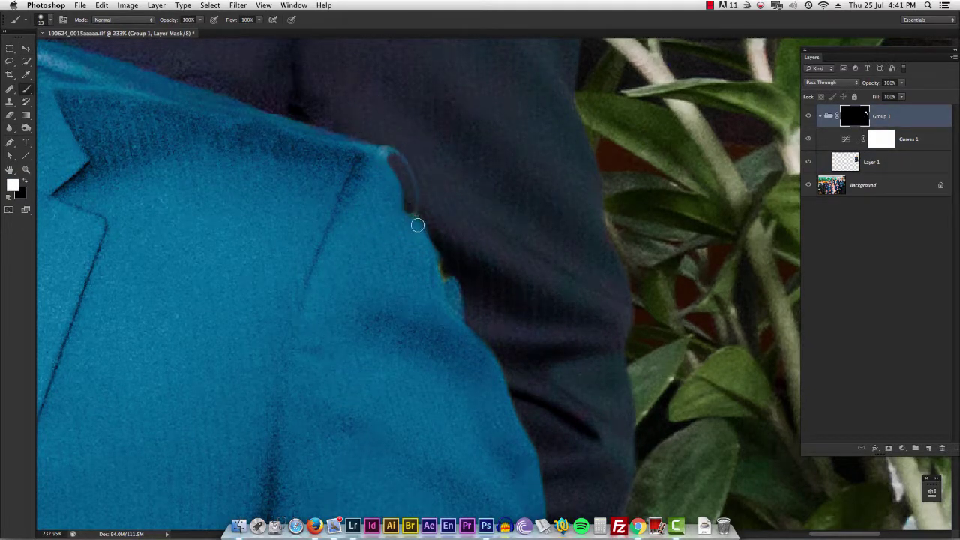
left_click_drag(417, 225, 416, 218)
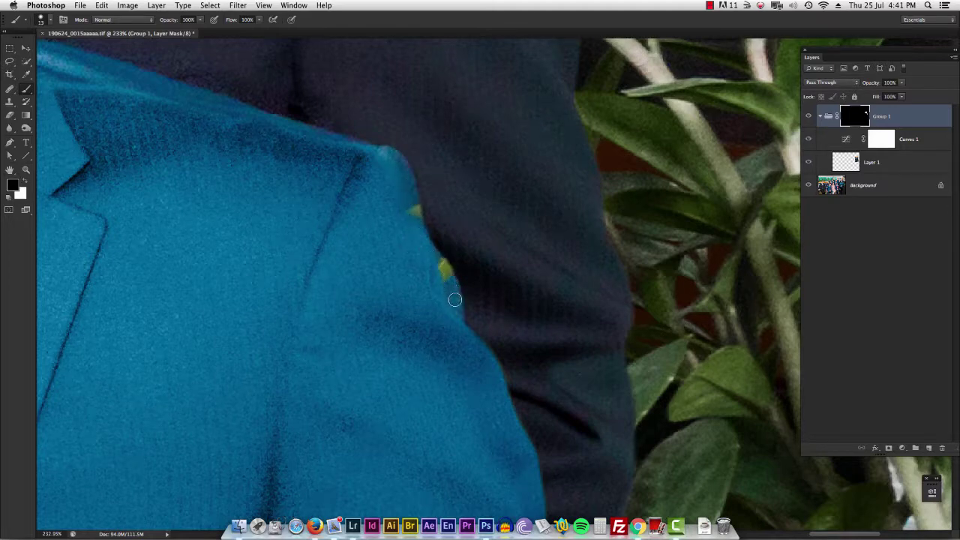
Toggle Group 1's visibility to compare the retouched jackets with the original plant-covered photo, and inspect the blue shoulder edge
scroll(495, 385, "down", 5)
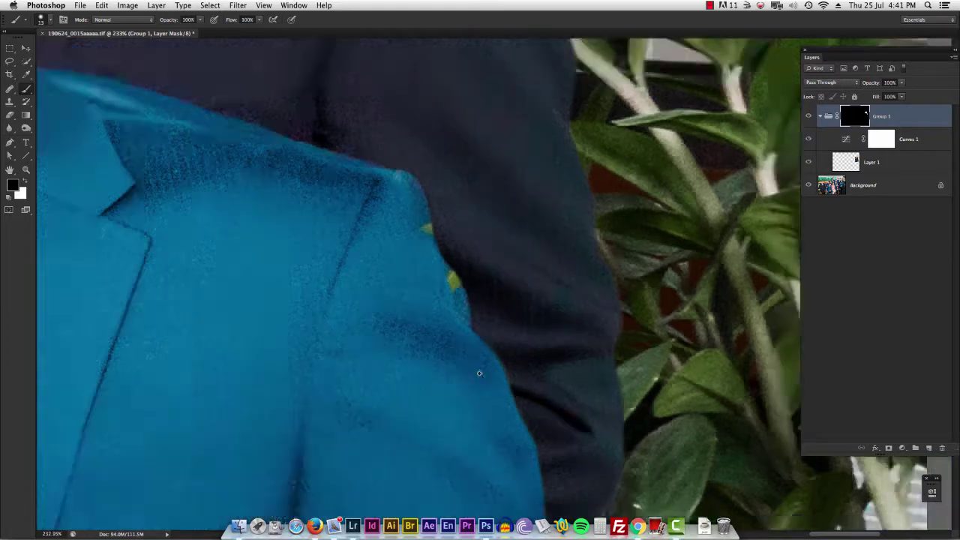
left_click(808, 117)
left_click(808, 117)
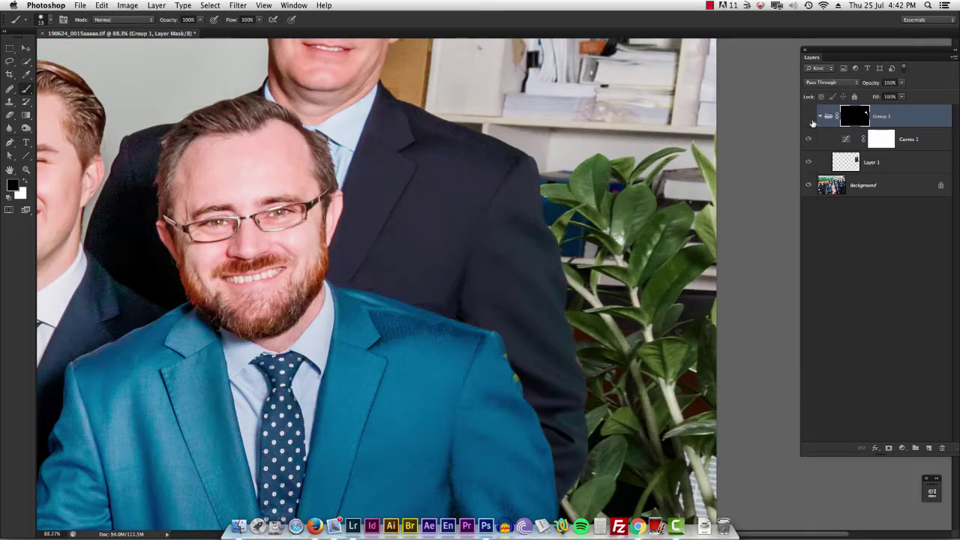
left_click(808, 117)
left_click(809, 117)
left_click(808, 117)
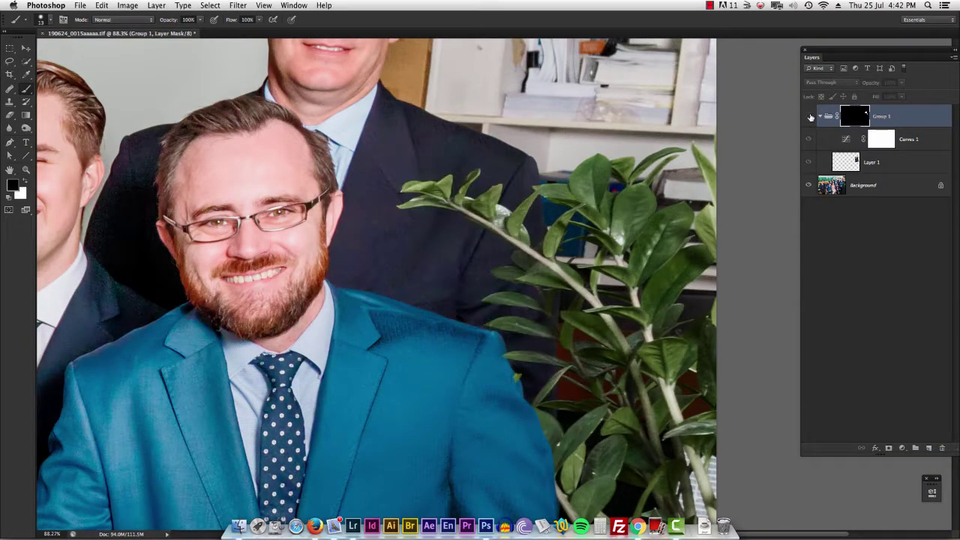
left_click(809, 118)
left_click(811, 118)
left_click(811, 117)
scroll(638, 250, "up", 4)
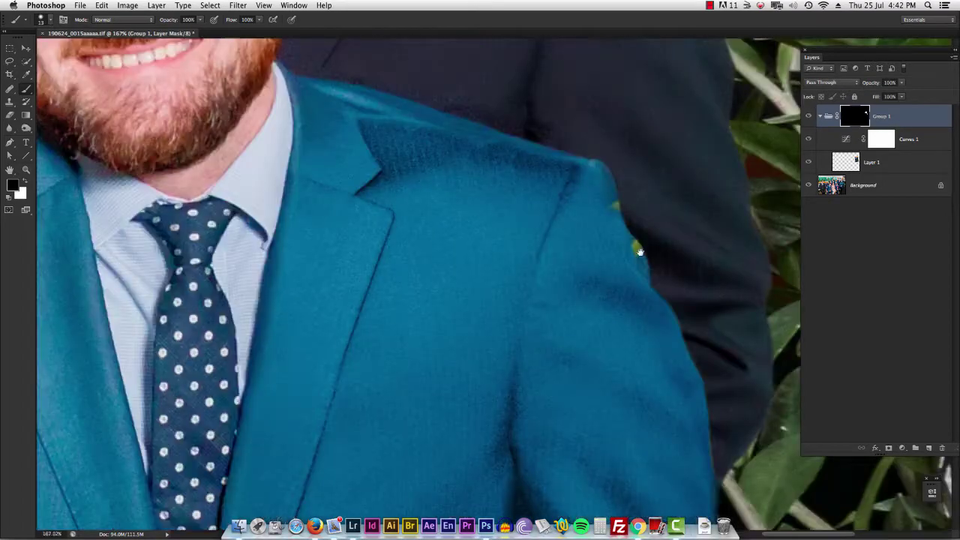
Merge all visible layers into the Background and sample the blue of the bearded man's jacket
left_click_drag(668, 241, 518, 287)
key("super+shift+e")
left_click(480, 255, "alt")
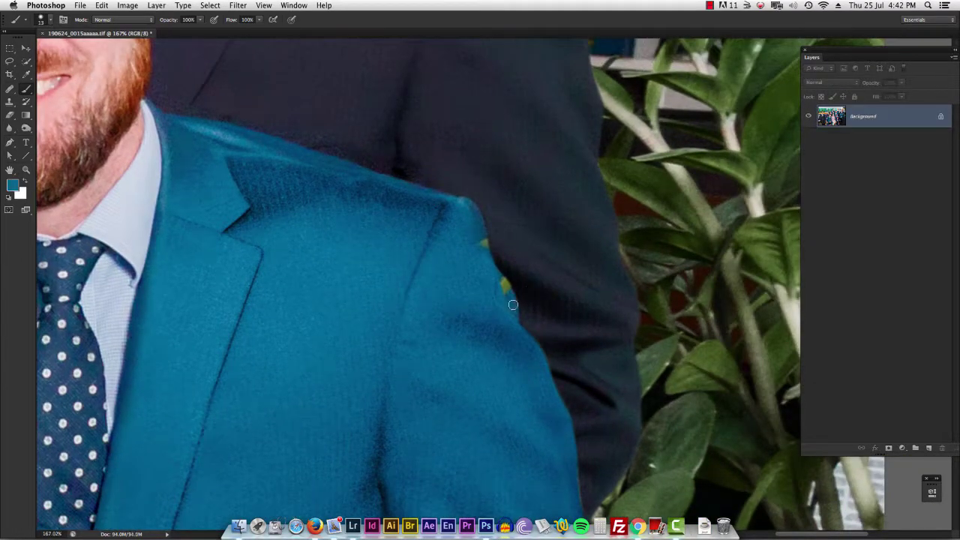
Clone blue fabric over the green leaf remnants along the outer shoulder edge of the bearded man's jacket
key("s")
left_click_drag(494, 229, 558, 229)
left_click_drag(462, 244, 462, 250)
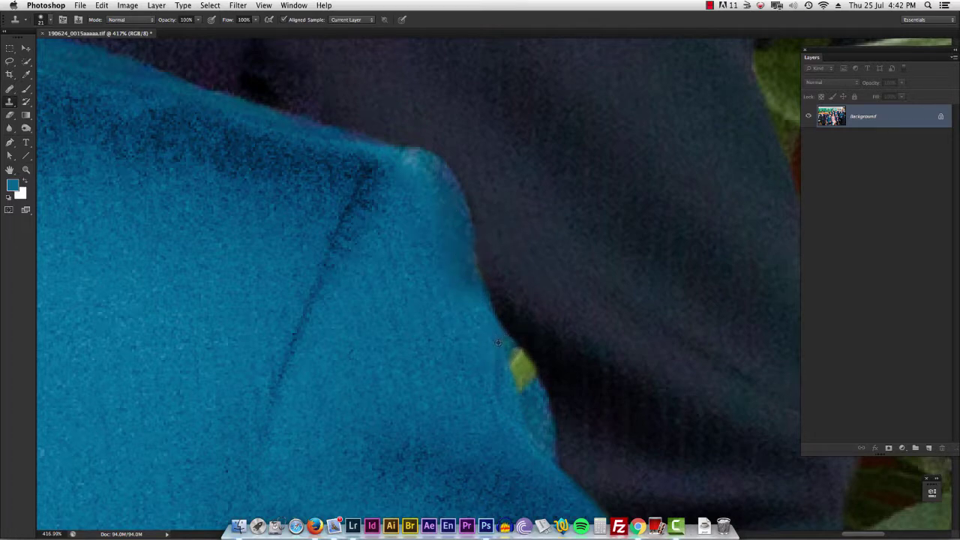
left_click_drag(518, 365, 507, 347)
left_click_drag(535, 408, 534, 376)
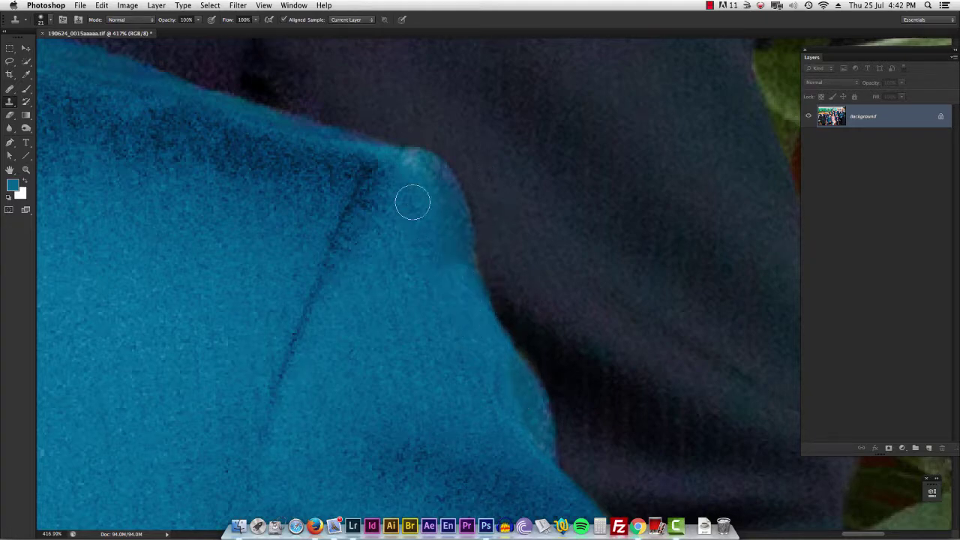
scroll(494, 274, "down", 5)
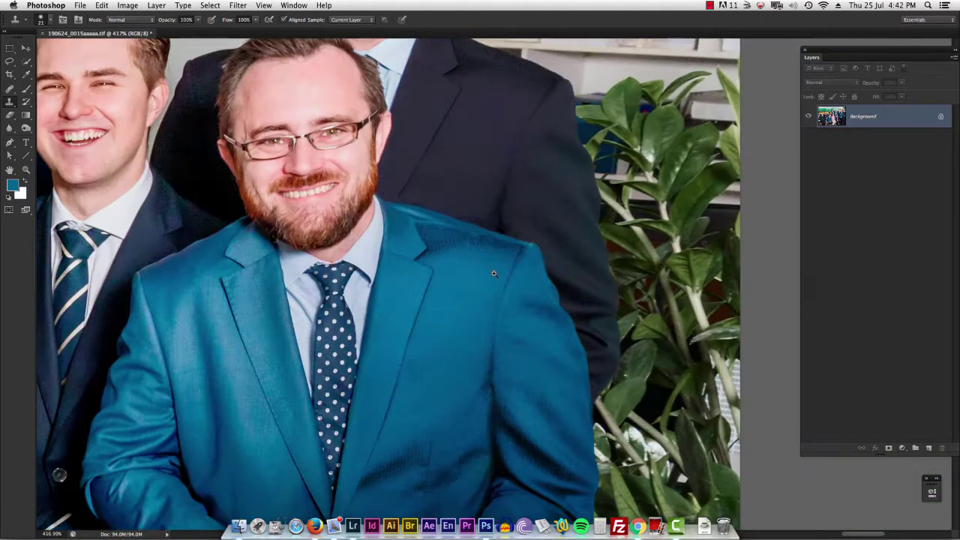
scroll(493, 274, "up", 5)
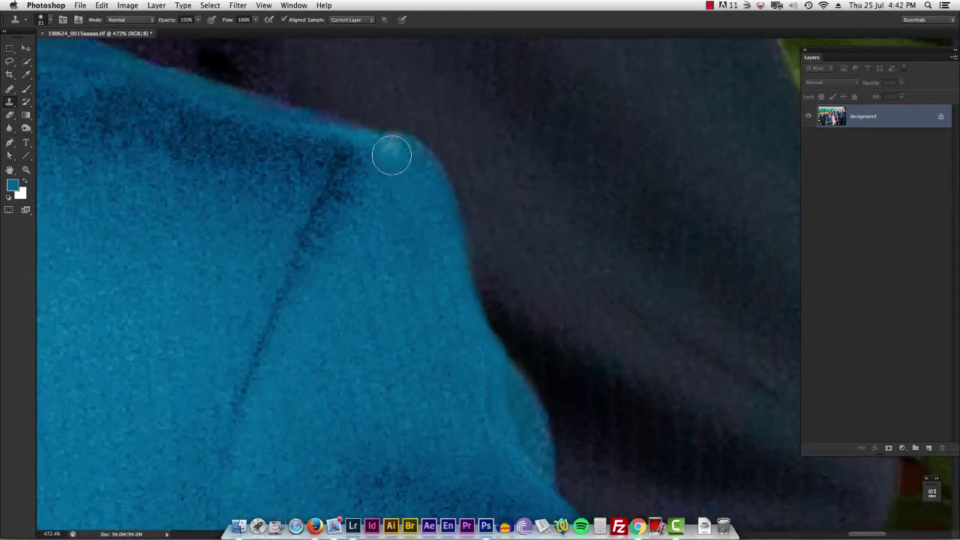
Clone away the stray plant edge along the outer sleeve of the dark suit behind the bearded man
scroll(531, 246, "down", 10)
scroll(532, 246, "up", 1)
key("v")
scroll(566, 213, "up", 5)
left_click_drag(608, 222, 607, 231)
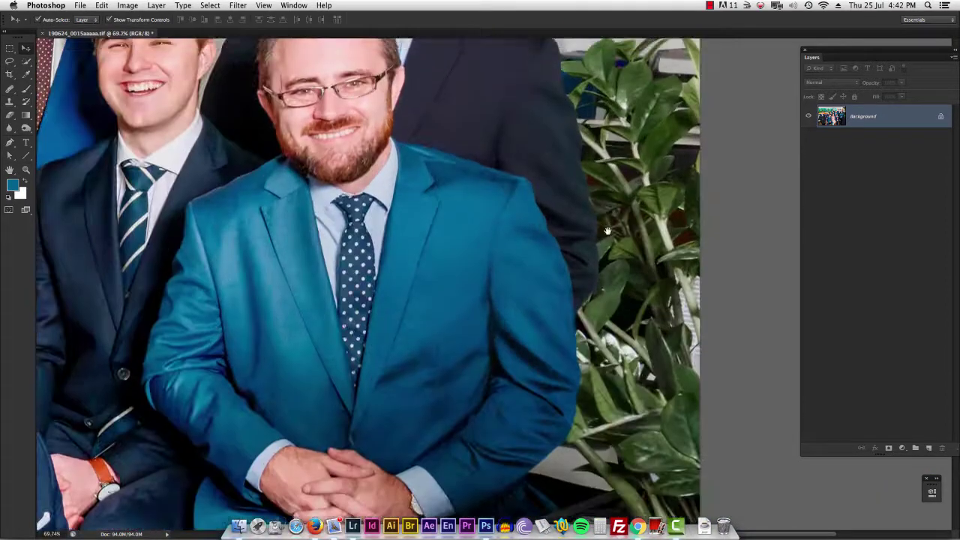
scroll(608, 231, "down", 2)
scroll(645, 255, "up", 6)
key("s")
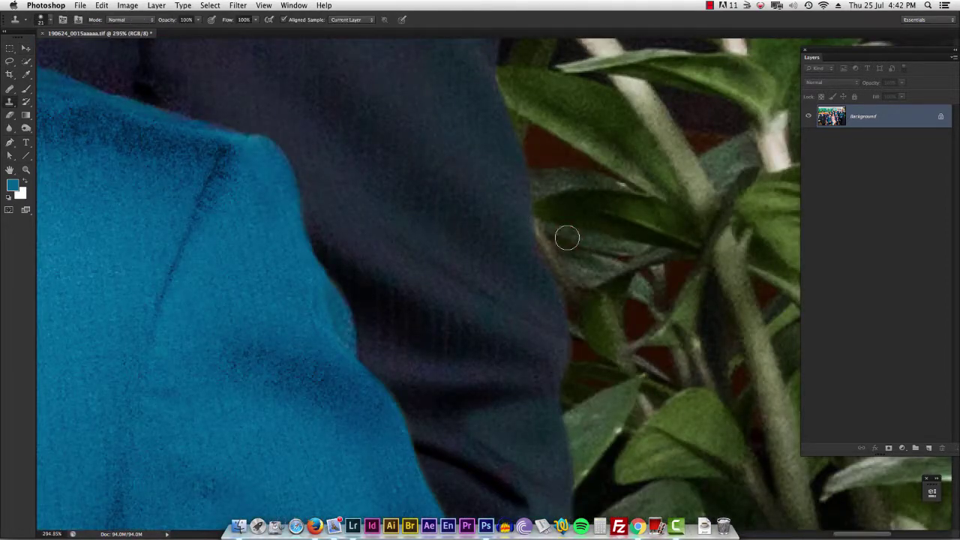
scroll(577, 270, "up", 3)
left_click(584, 287, "alt")
mouse_move(536, 263)
left_mouse_down()
mouse_move(518, 210)
mouse_move(537, 264)
mouse_move(487, 257)
left_mouse_up()
left_click_drag(626, 329, 676, 321)
key("s")
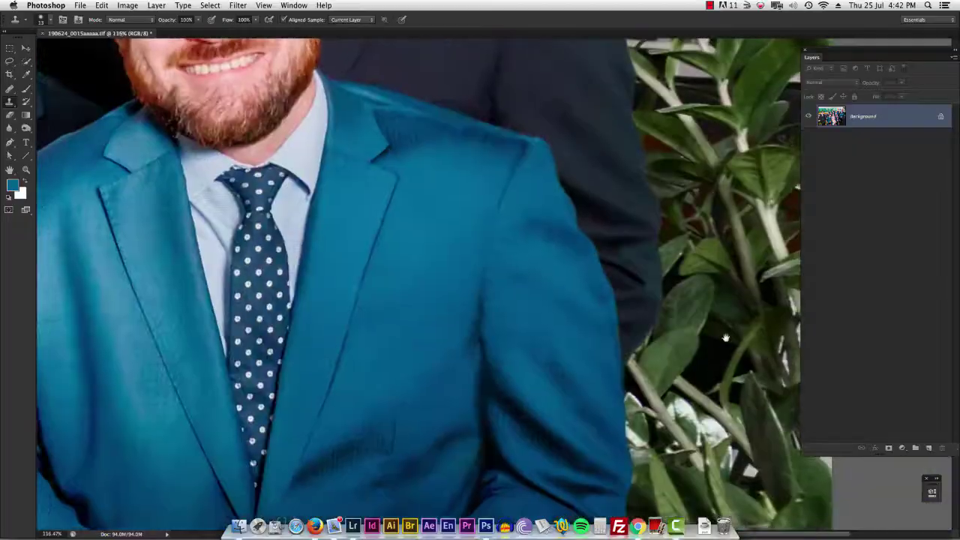
Clone leaf texture over the bright spot on the leaf beside the dark sleeve, and review the whole group photo
scroll(590, 259, "right", 2)
scroll(590, 259, "up", 5)
scroll(591, 259, "up", 4)
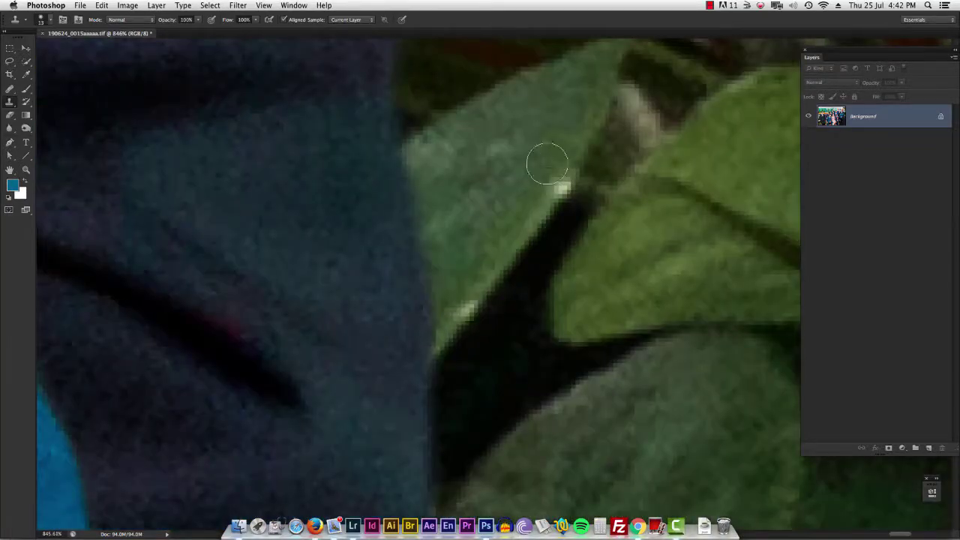
left_click(538, 181, "alt")
left_click_drag(569, 189, 576, 152)
scroll(592, 161, "down", 10)
key("v")
scroll(752, 215, "up", 1)
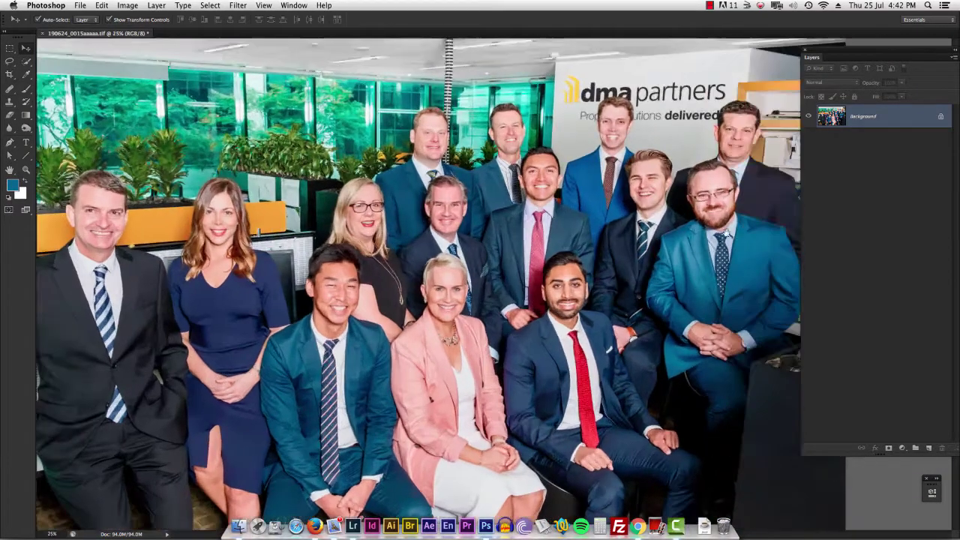
scroll(751, 216, "right", 4)
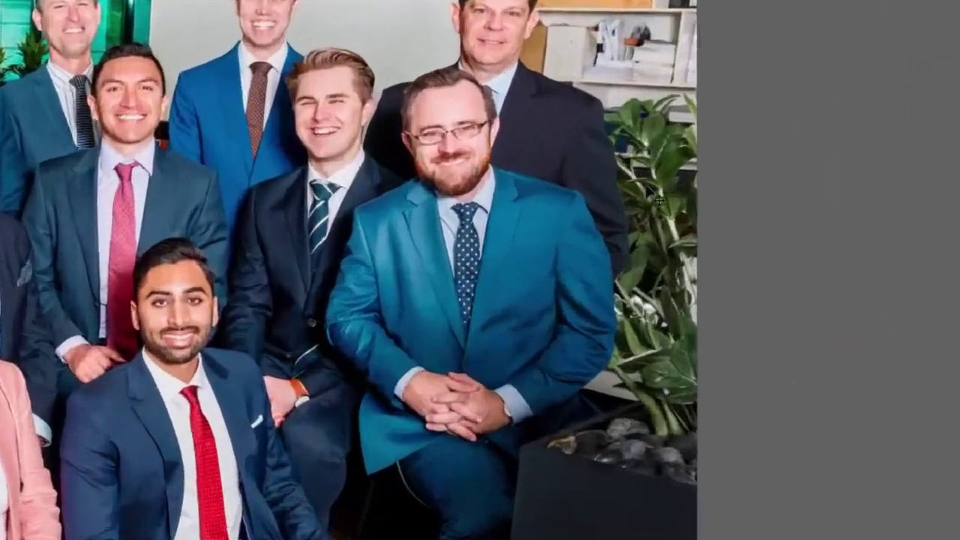
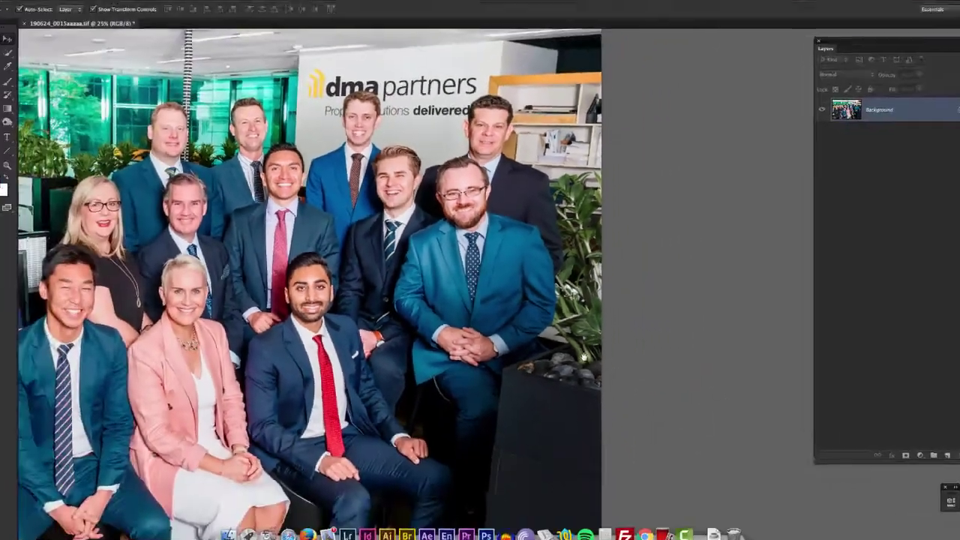
Set the Clone Stamp to 62% opacity and 56% flow
scroll(670, 398, "up", 5)
key("s")
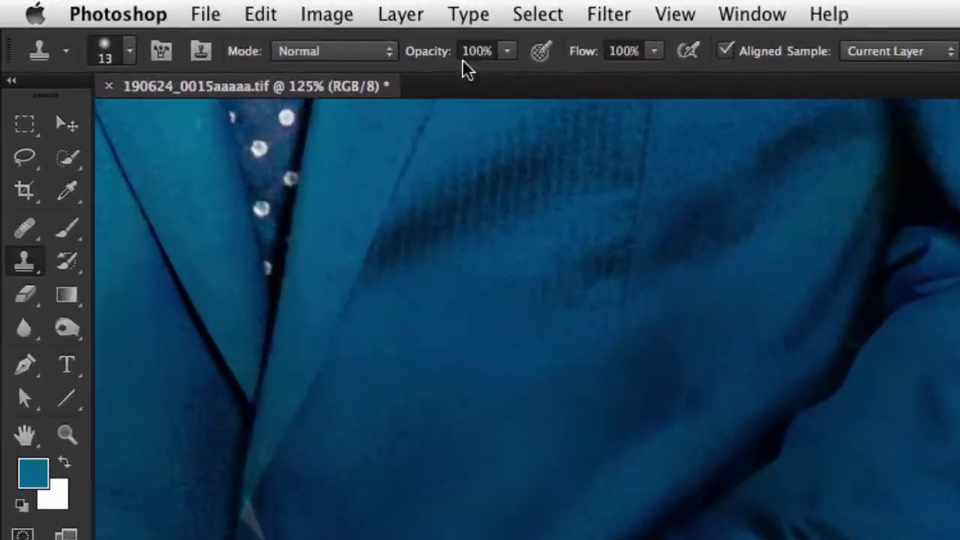
left_click_drag(166, 21, 132, 23)
left_click_drag(334, 62, 524, 52)
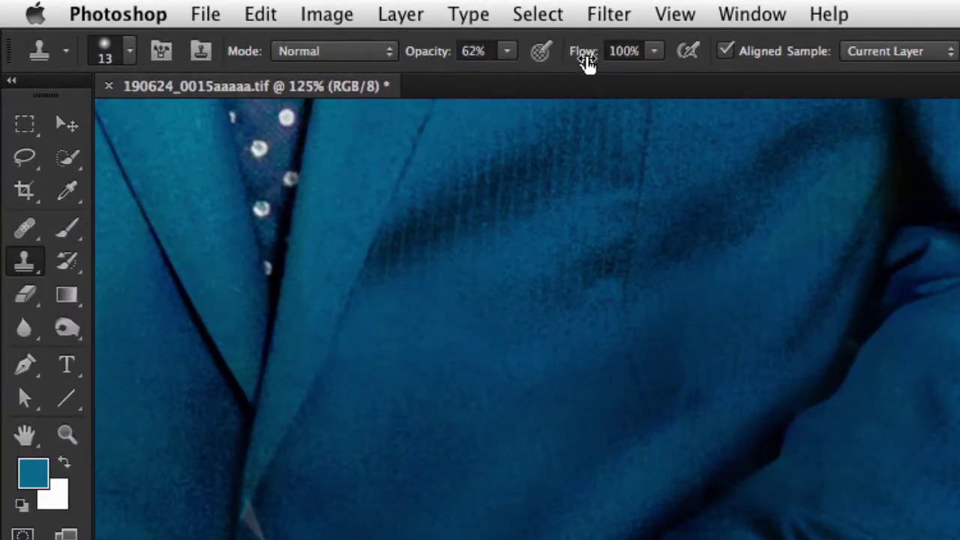
left_click_drag(583, 51, 535, 52)
Select the planter's stone area with the Polygonal Lasso, following the straight outer edge of its back rim past the photo's border
left_click_drag(952, 524, 510, 267)
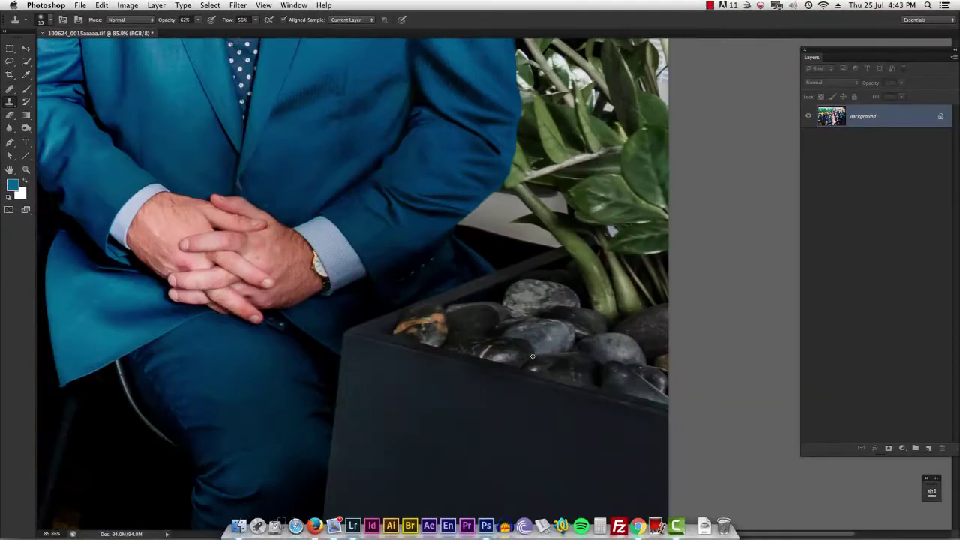
key("l")
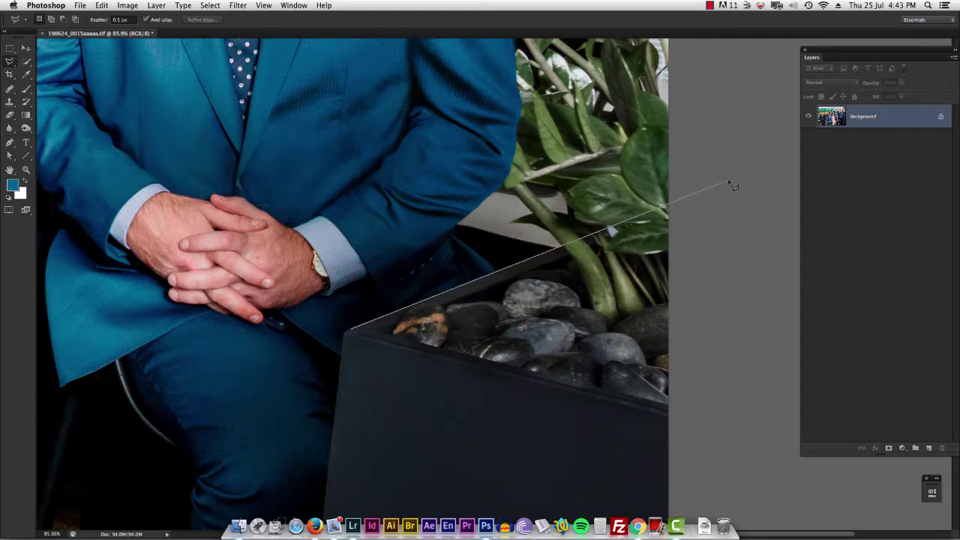
double_click(591, 454)
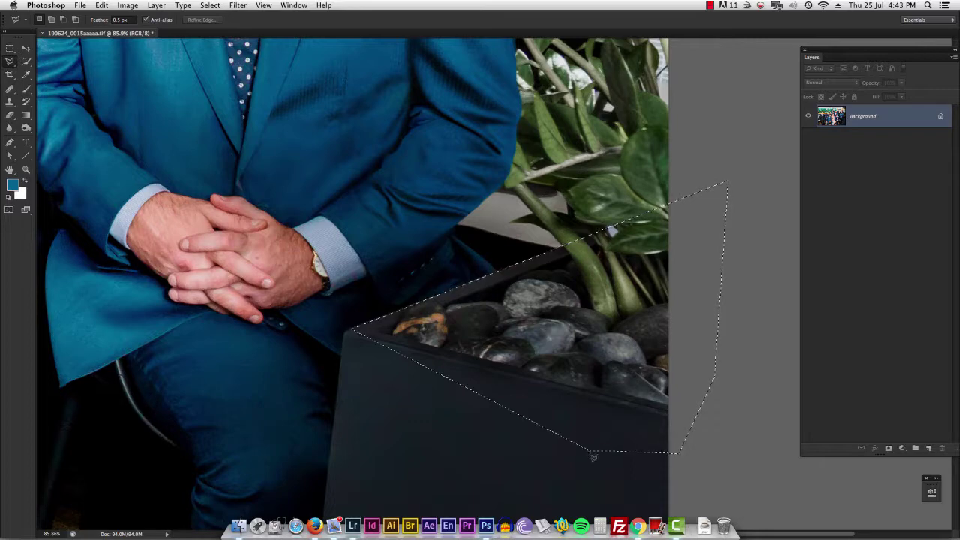
Clone the planter's back rim inside the selection across the plant stems and leaves up to the photo's edge
key("s")
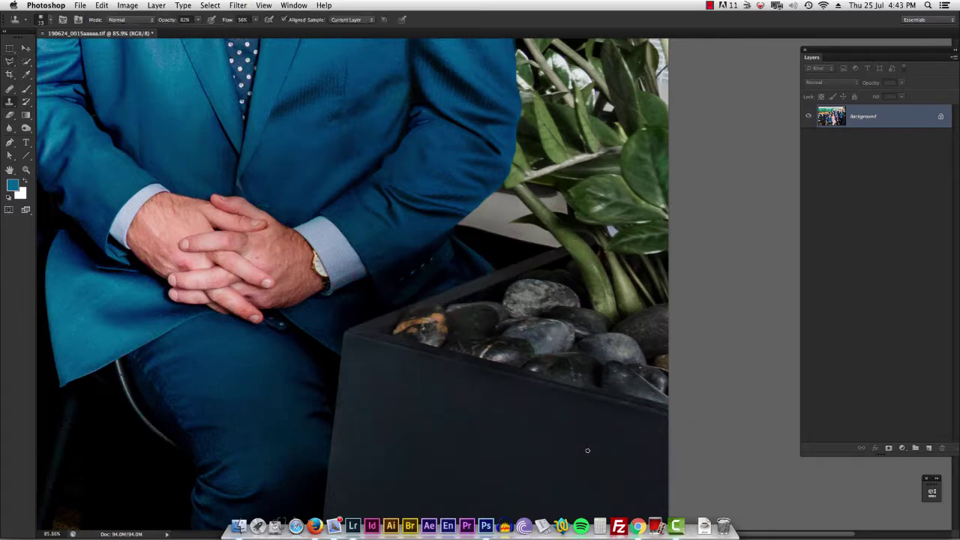
scroll(576, 259, "up", 5)
left_click(416, 300, "alt")
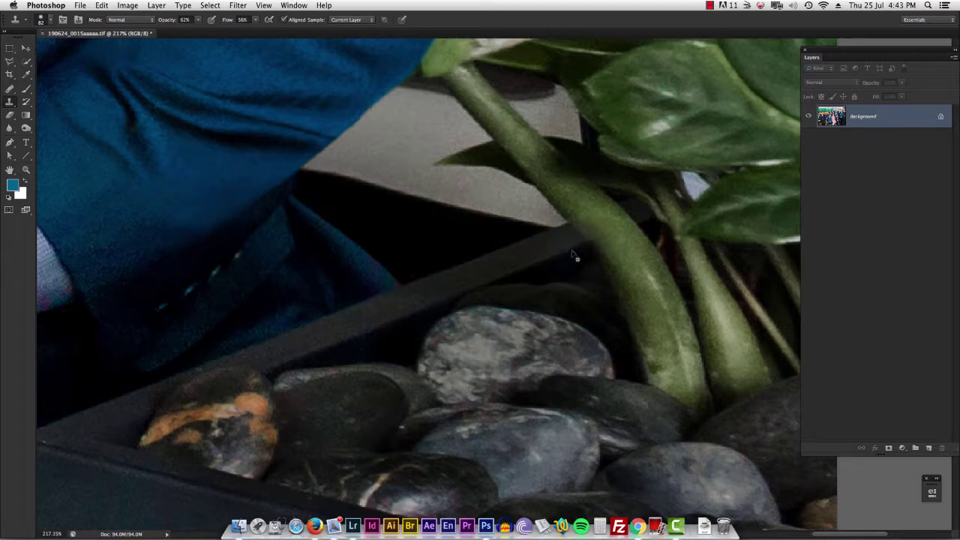
mouse_move(577, 260)
left_mouse_down()
mouse_move(567, 242)
mouse_move(673, 183)
mouse_move(728, 180)
mouse_move(787, 155)
left_mouse_up()
left_click(538, 248, "alt")
left_click(567, 234, "alt")
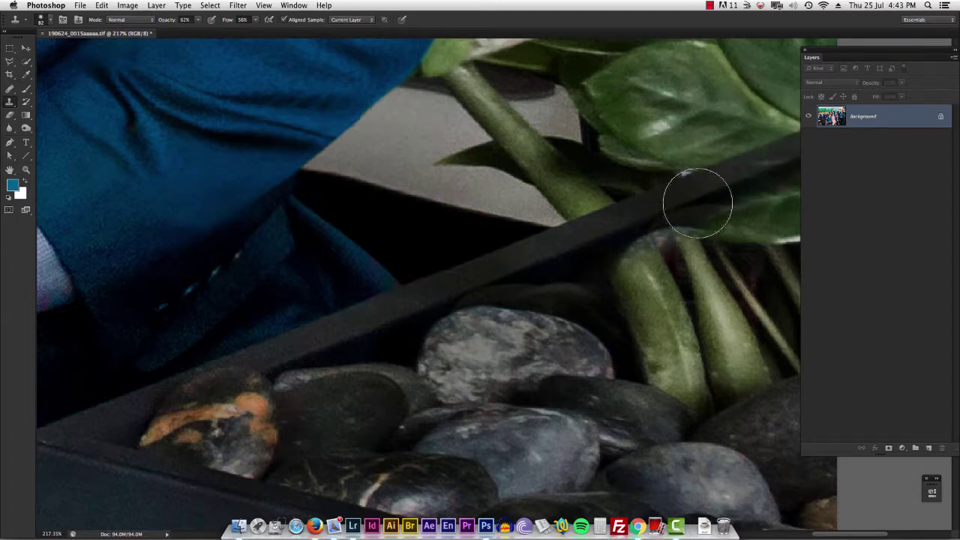
Clone pebbles over the remaining stems and leaves inside the planter with a 132 px brush, and deselect
scroll(662, 214, "down", 5)
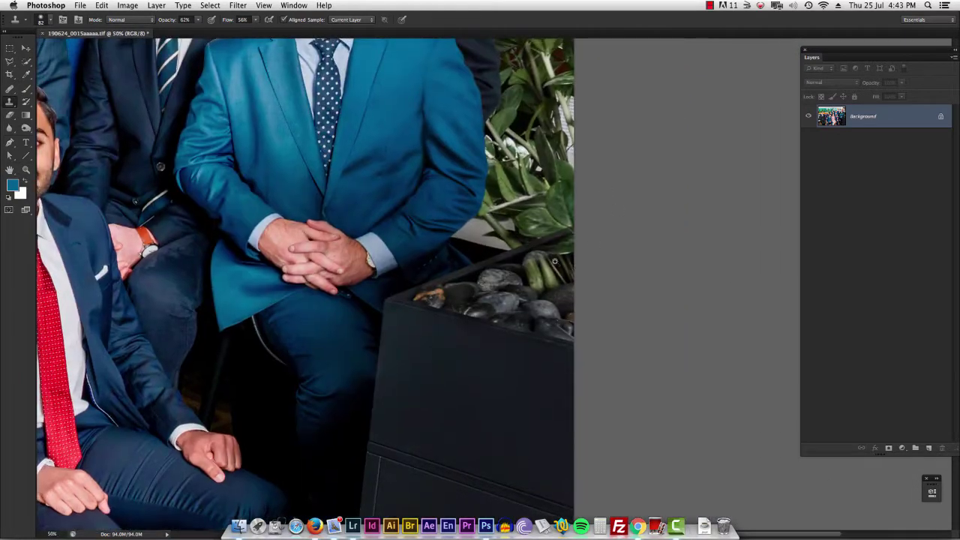
scroll(554, 261, "up", 5)
scroll(573, 256, "down", 1)
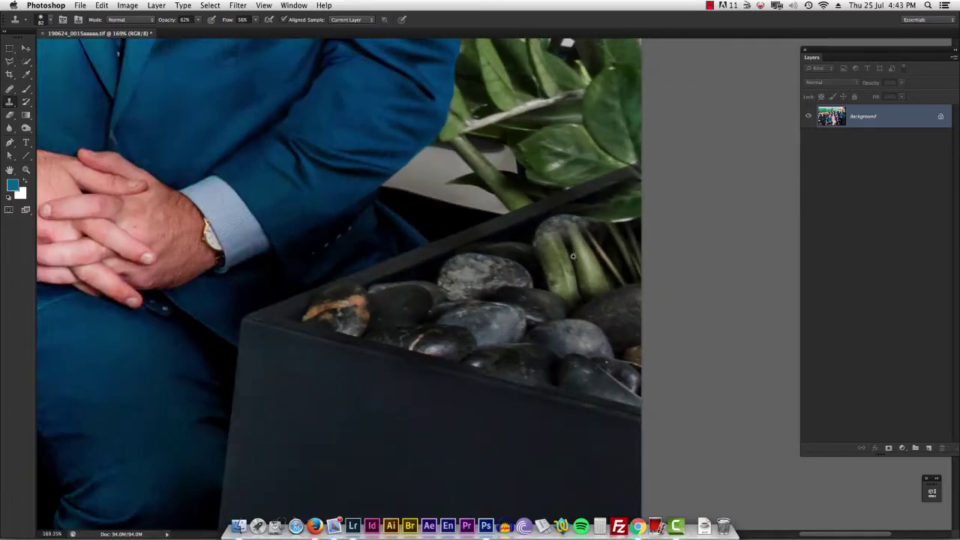
scroll(573, 256, "down", 1)
key("bracketright")
key("bracketright")
key("bracketright")
key("bracketright")
key("bracketright")
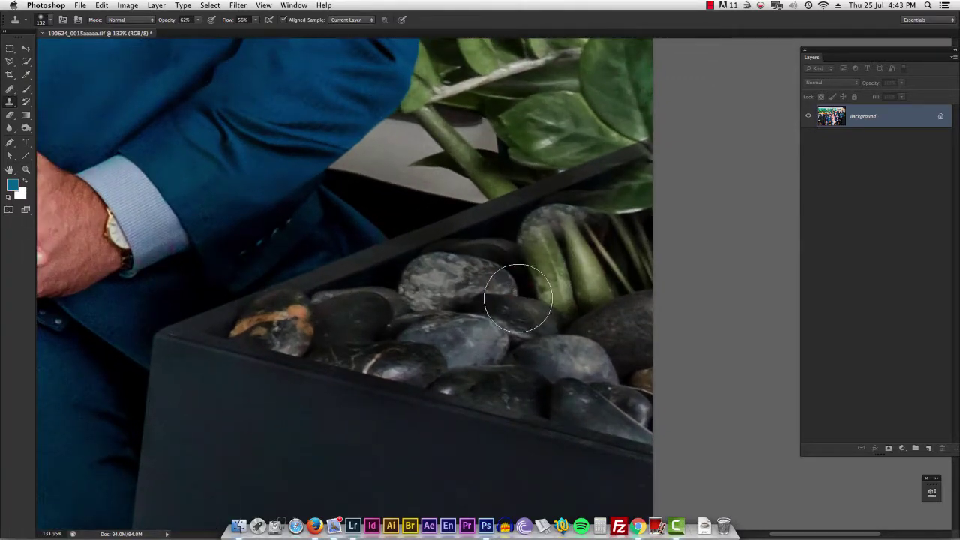
mouse_move(517, 299)
left_mouse_down()
mouse_move(575, 272)
mouse_move(546, 261)
mouse_move(563, 233)
mouse_move(599, 232)
left_mouse_up()
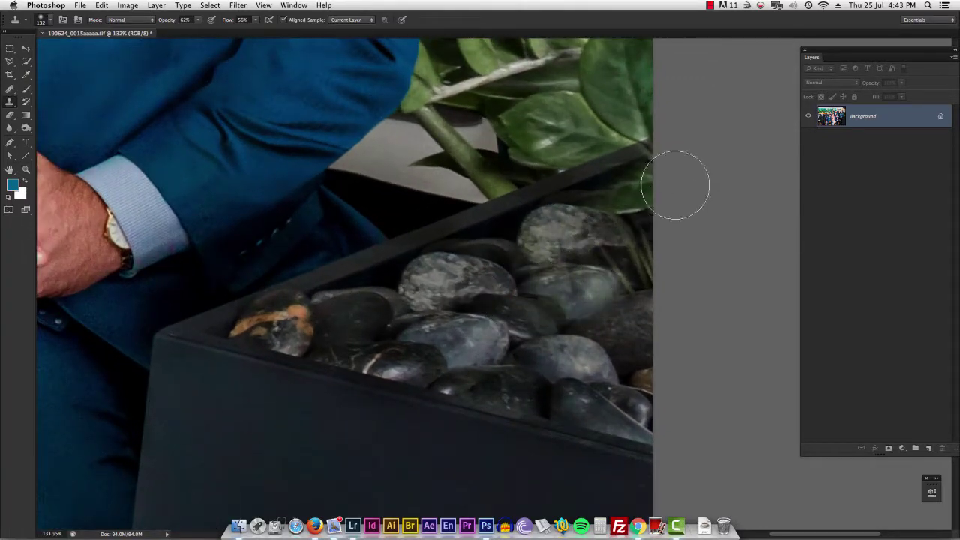
mouse_move(675, 185)
left_mouse_down()
mouse_move(599, 225)
mouse_move(664, 267)
mouse_move(607, 252)
left_mouse_up()
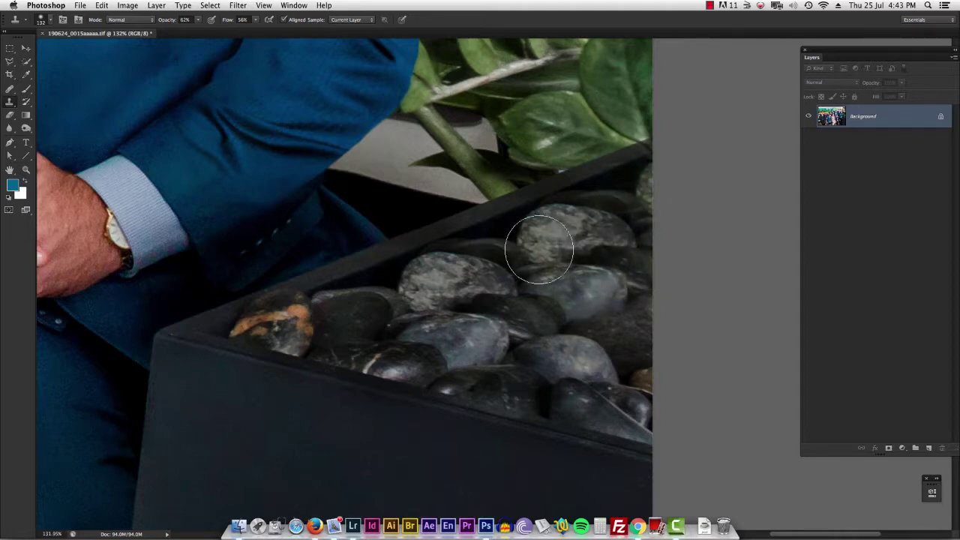
scroll(525, 235, "down", 3)
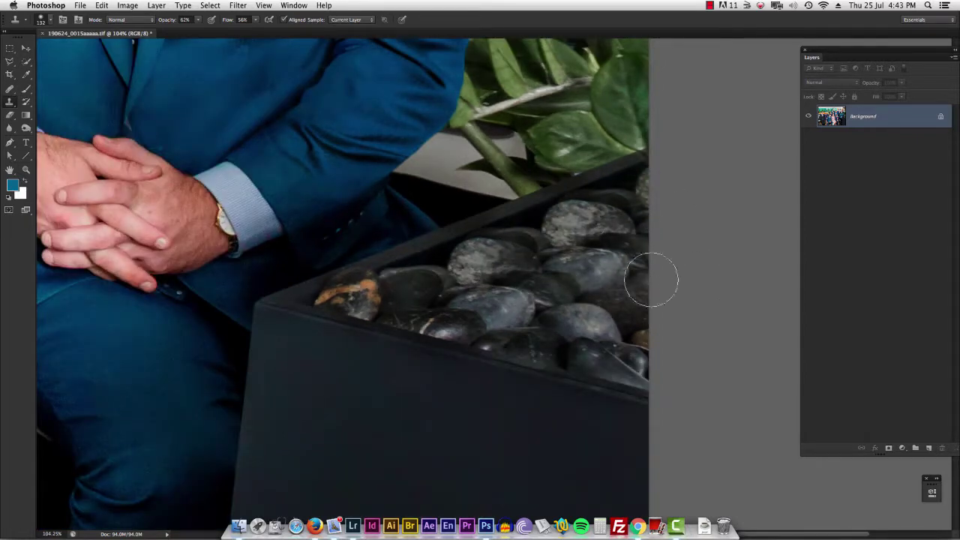
key("super+d")
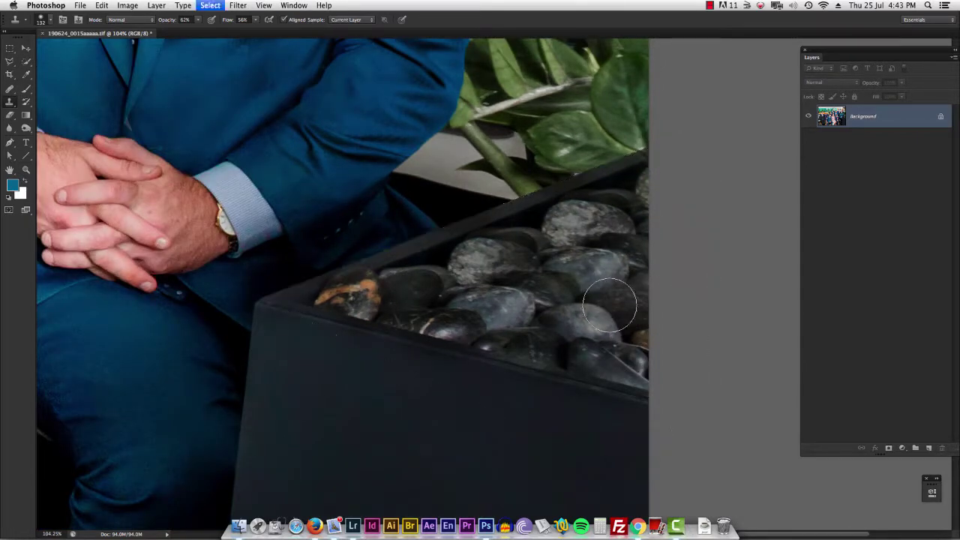
Lasso the pebbles at the planter's outer end, extend the selection over the neighbouring stones, and copy them to a new layer
key("l")
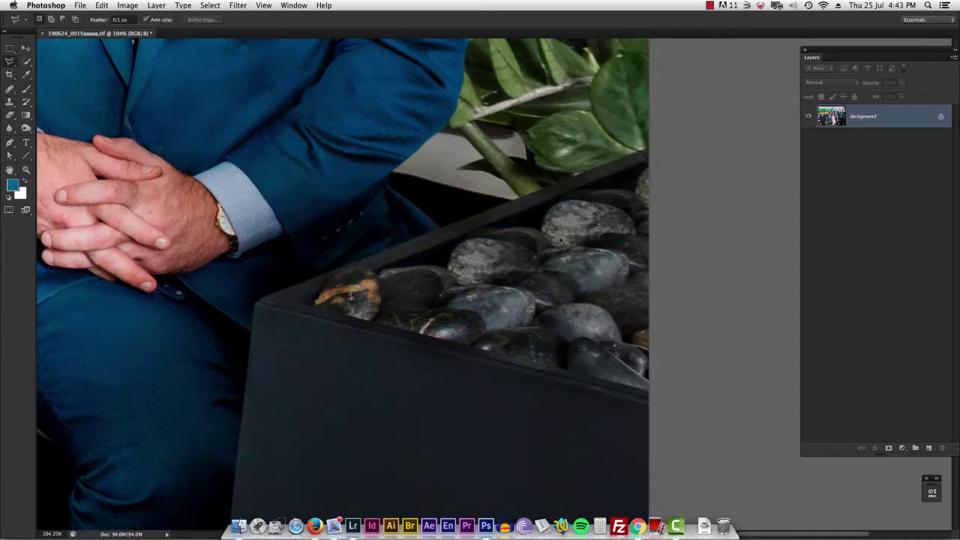
key("shift+l")
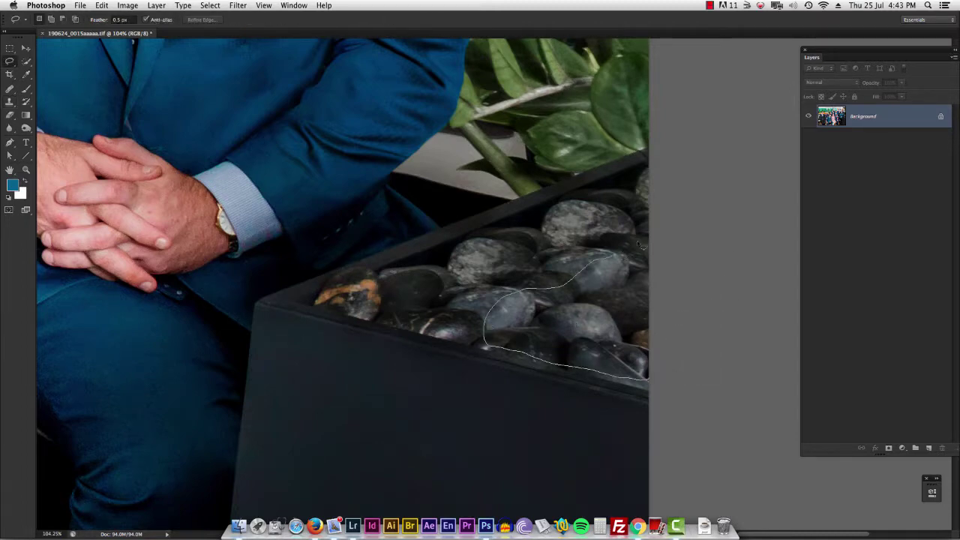
left_click_drag(639, 243, 649, 241)
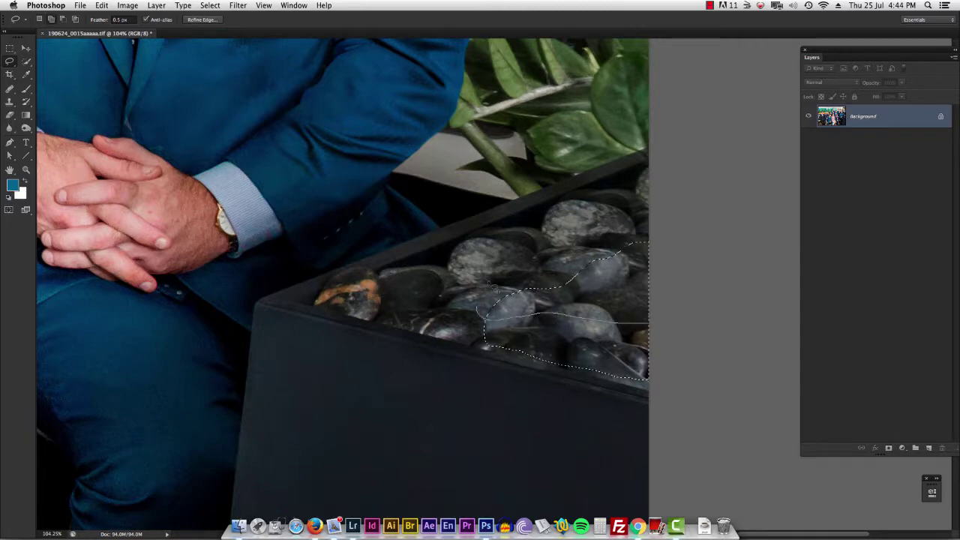
left_click_drag(693, 237, 691, 238)
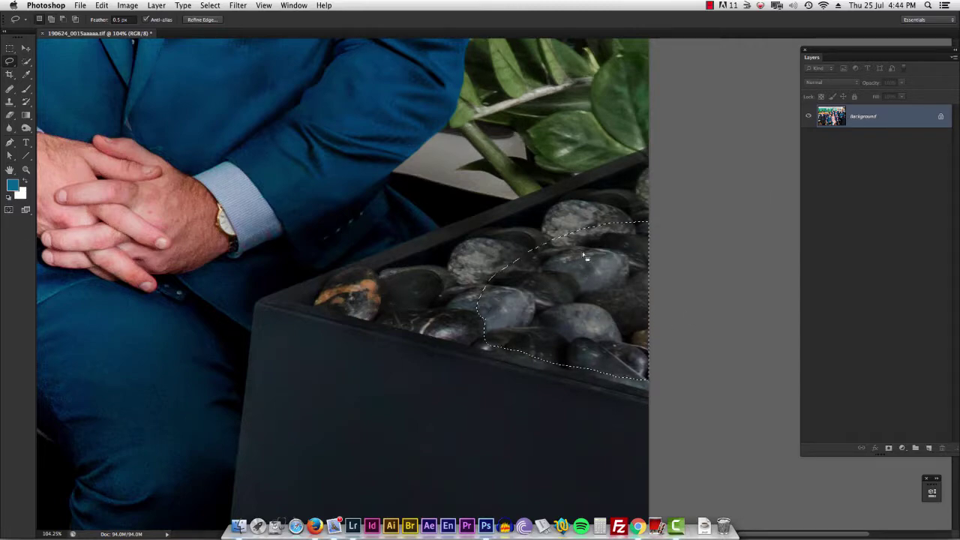
key("ctrl+j")
Flip the copied pebbles horizontally and position them over the stones along the planter's back rim
scroll(584, 270, "down", 5)
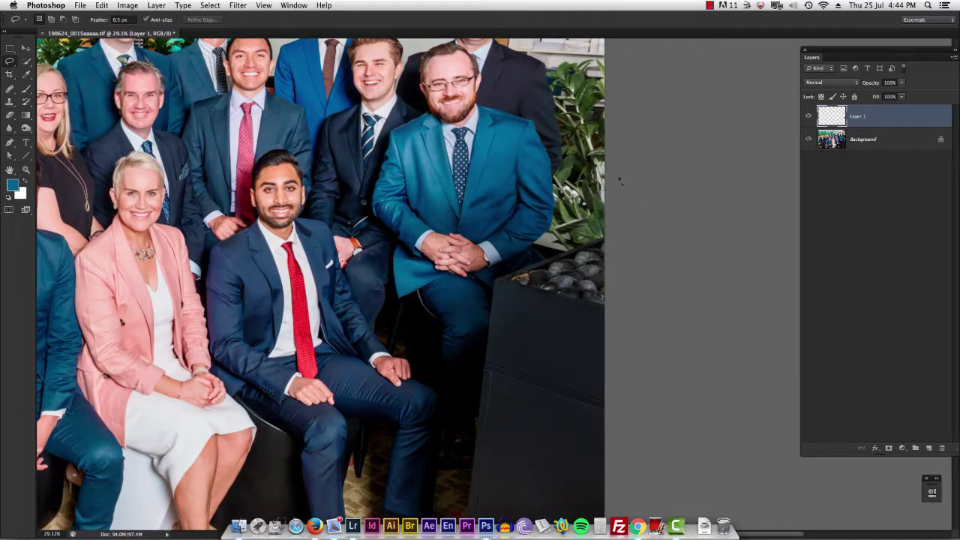
scroll(569, 273, "up", 5)
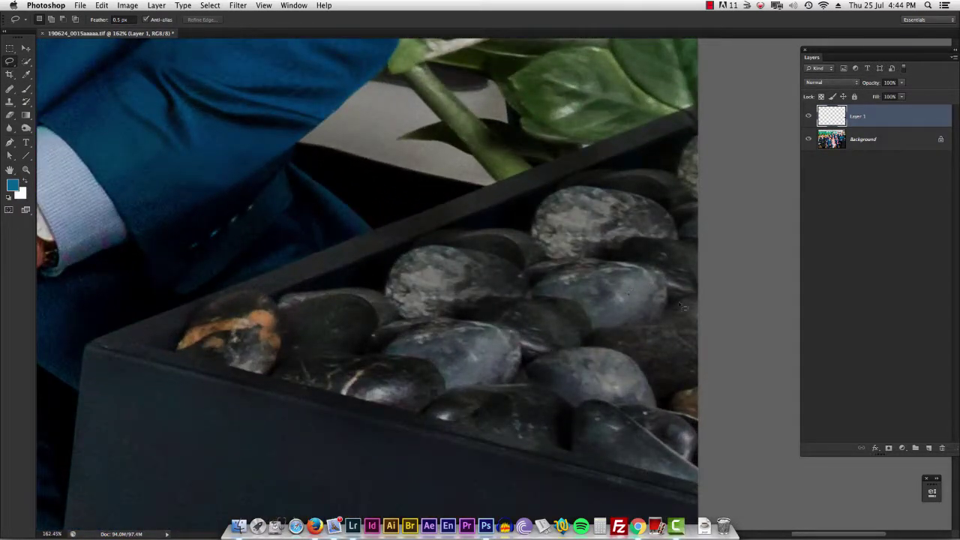
key("v")
left_click_drag(650, 336, 650, 288)
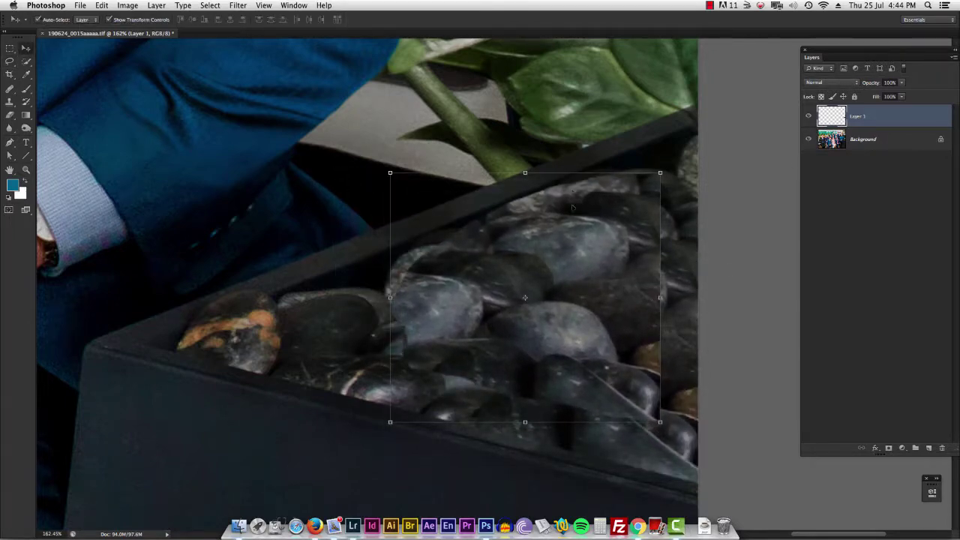
key("super+t")
right_click(563, 258)
right_click(571, 270)
left_click(605, 402)
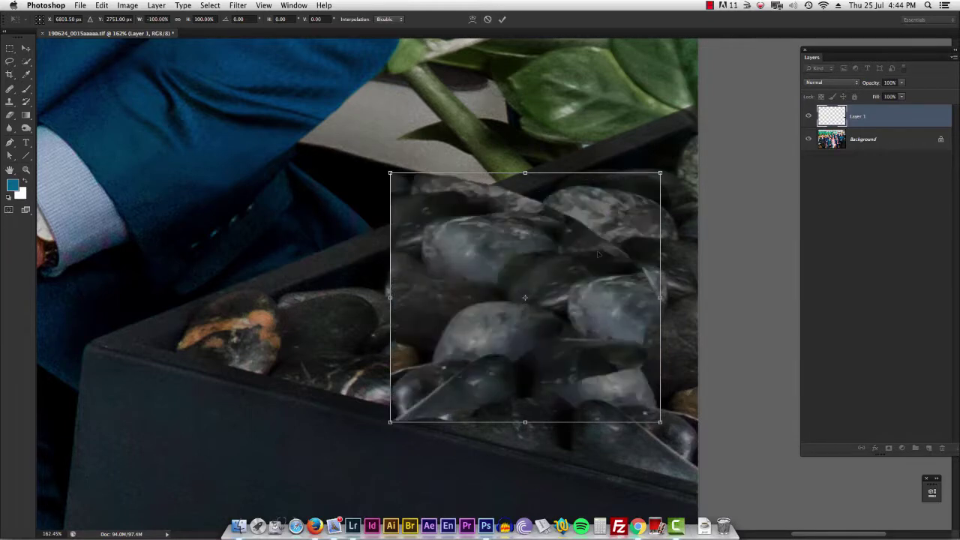
mouse_move(573, 295)
left_mouse_down()
mouse_move(609, 375)
mouse_move(607, 292)
mouse_move(564, 293)
mouse_move(582, 287)
left_mouse_up()
key("Return")
left_click(722, 289)
Add a layer mask to the pebble copy and paint out its edges over the planter's rim and neighbouring stones, starting with a 102 px brush
scroll(722, 290, "up", 2)
left_click(862, 117)
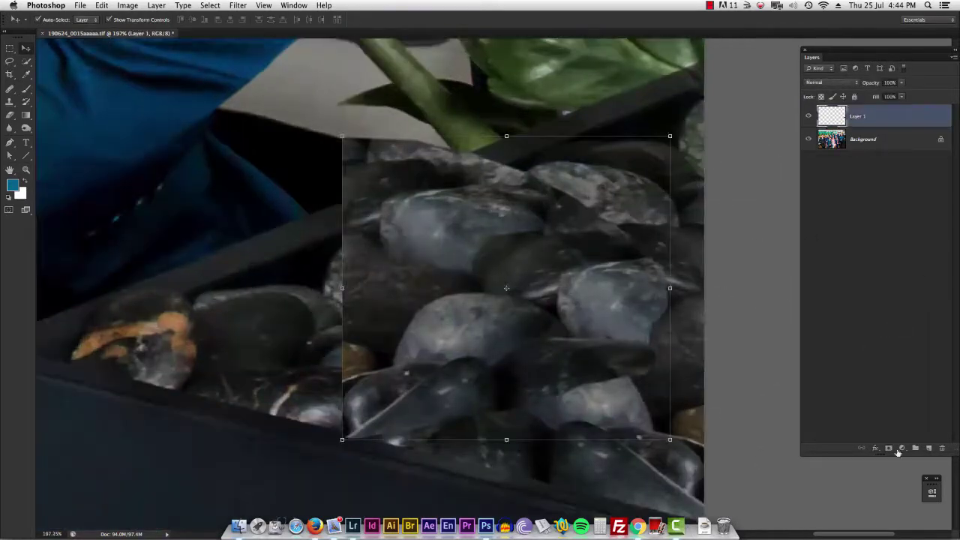
left_click(889, 449)
key("b")
left_click_drag(430, 200, 477, 200)
mouse_move(376, 227)
left_mouse_down()
mouse_move(377, 167)
mouse_move(450, 143)
left_mouse_up()
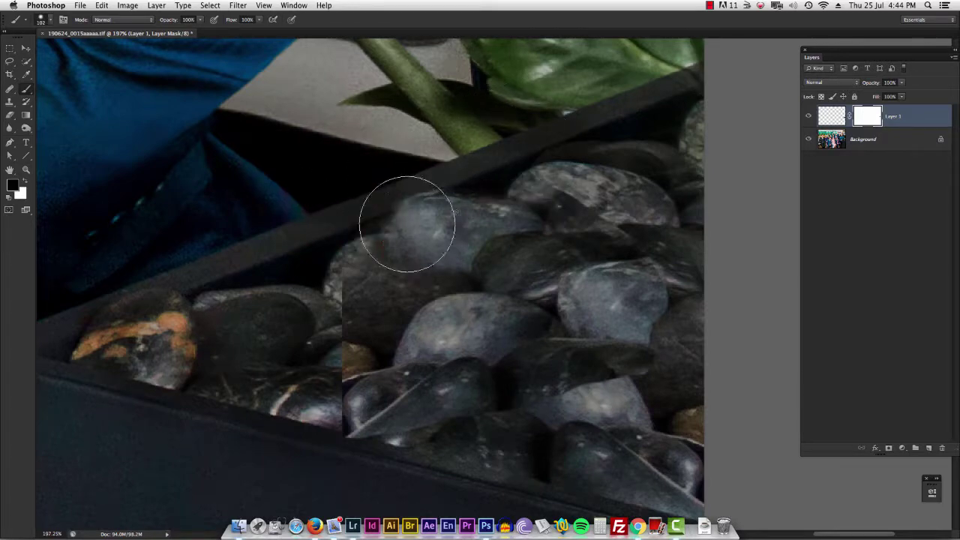
mouse_move(424, 222)
left_mouse_down()
mouse_move(389, 219)
mouse_move(349, 341)
mouse_move(380, 284)
mouse_move(344, 456)
mouse_move(473, 437)
left_mouse_up()
key("x")
key("x")
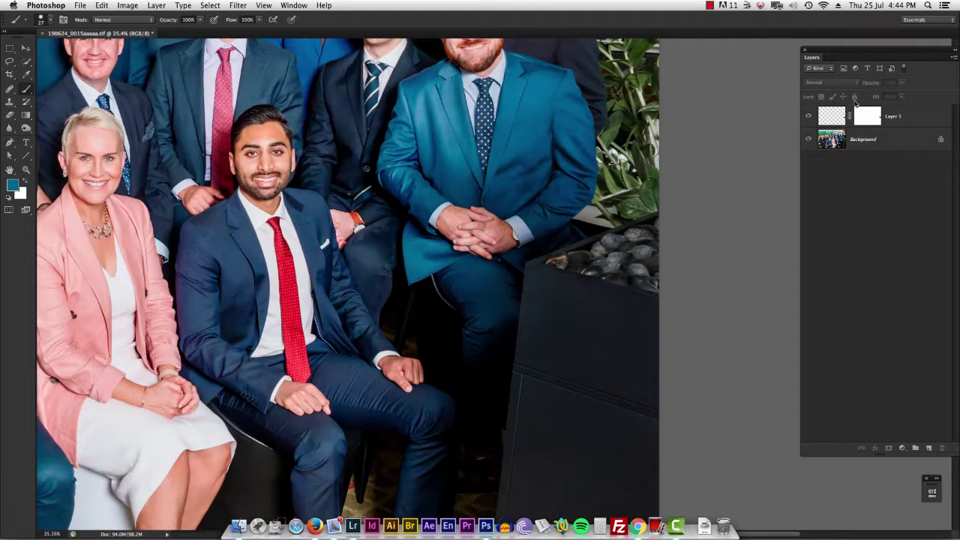
Compare the planter with and without the pebble copy, and merge the copy into the Background
left_click(809, 117)
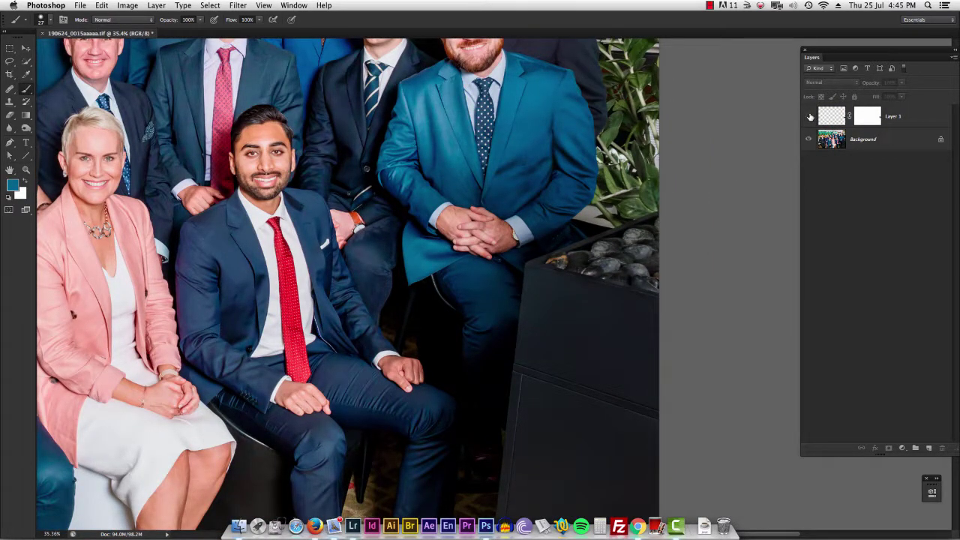
left_click(809, 116)
scroll(662, 252, "down", 1)
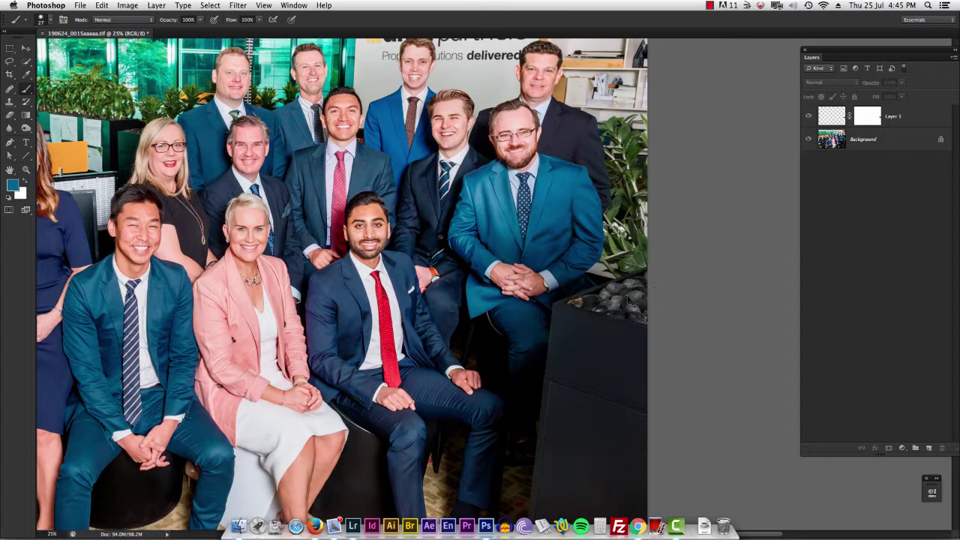
key("super+e")
key("v")
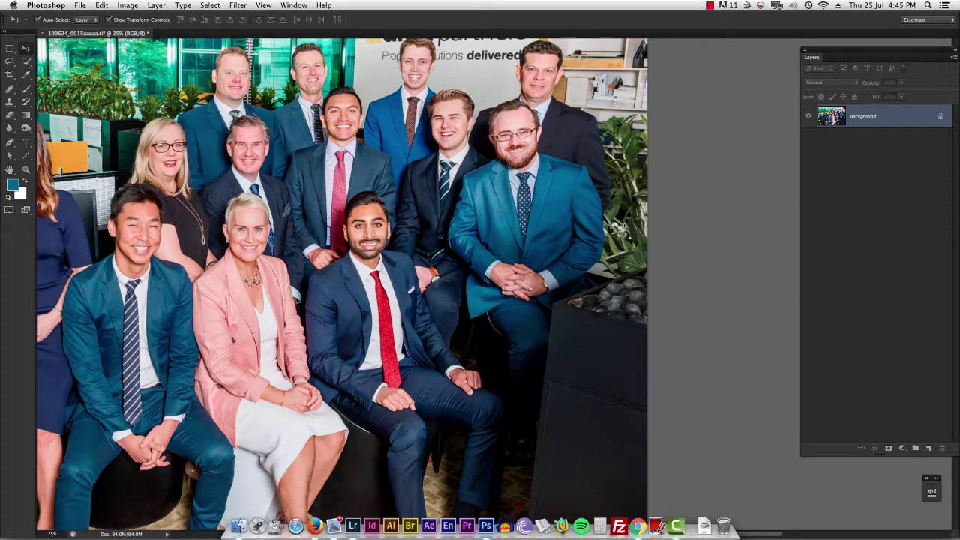
Add a Curves adjustment layer that darkens the photo, with a midtone point at input 196, output 149 and a lowered white end
key("super+minus")
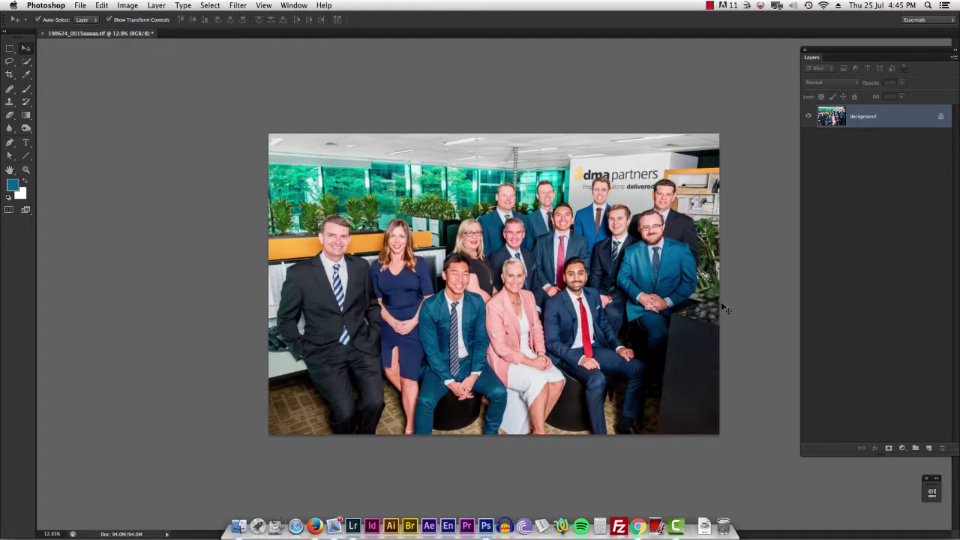
left_click(691, 270, "super")
left_click_drag(697, 262, 535, 257)
left_click(413, 299, "super")
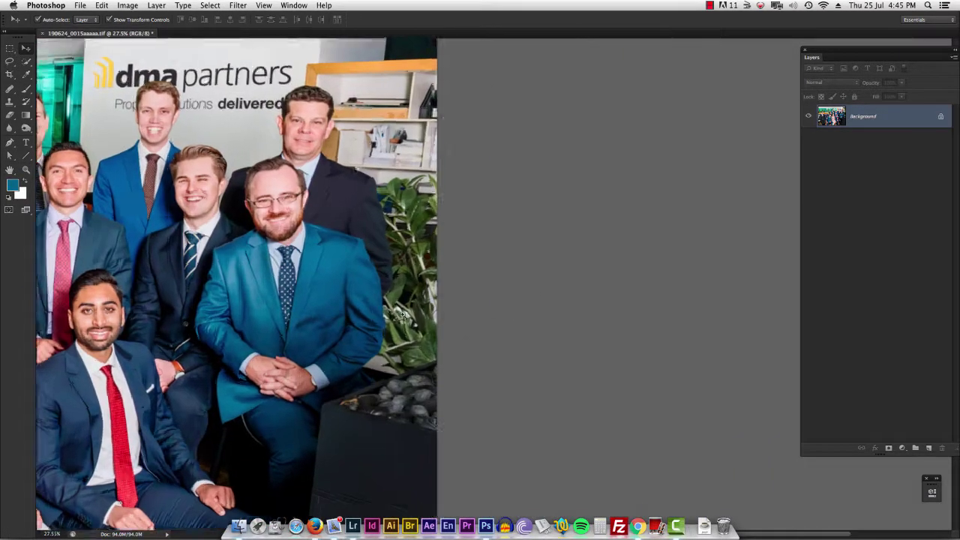
left_click(426, 302, "super")
left_click(901, 448)
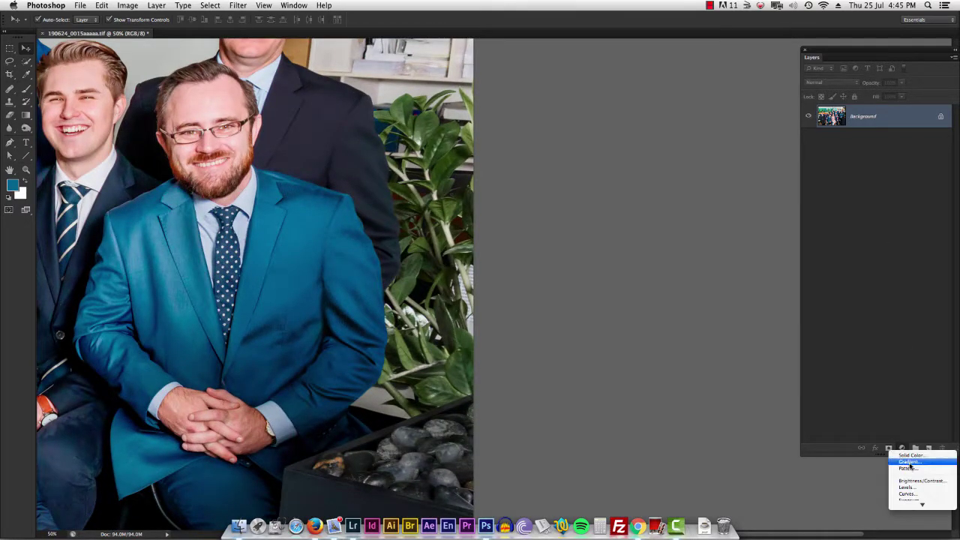
left_click(914, 475)
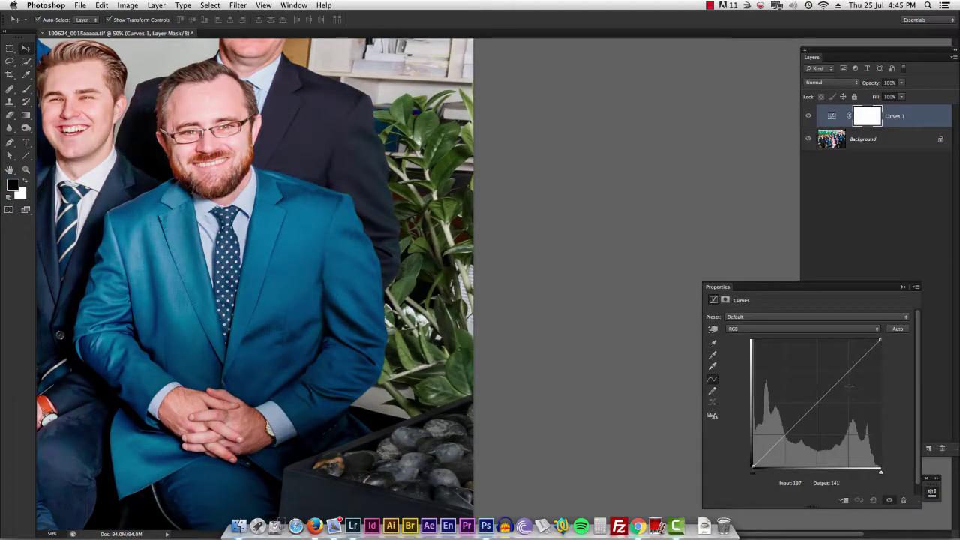
left_click_drag(838, 381, 845, 390)
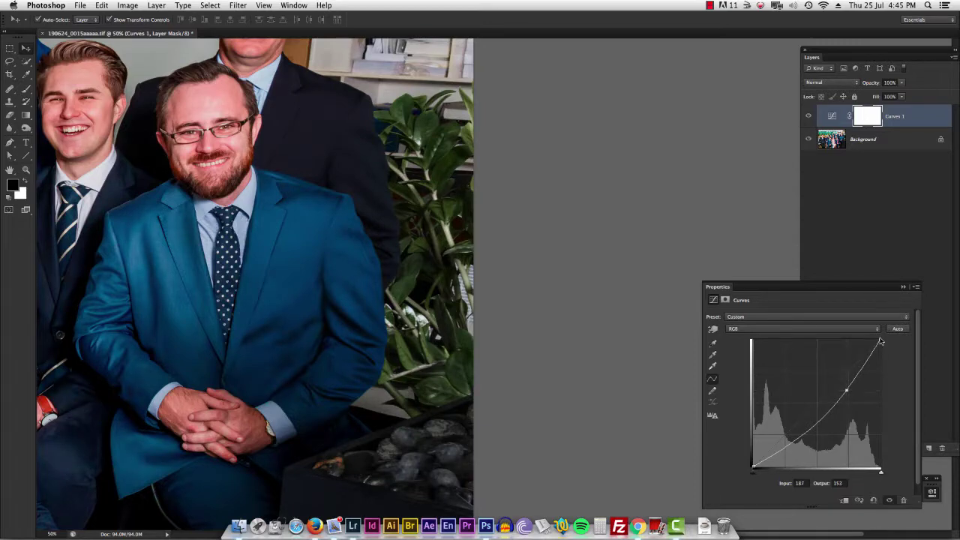
left_click_drag(879, 340, 881, 358)
left_click_drag(846, 390, 851, 392)
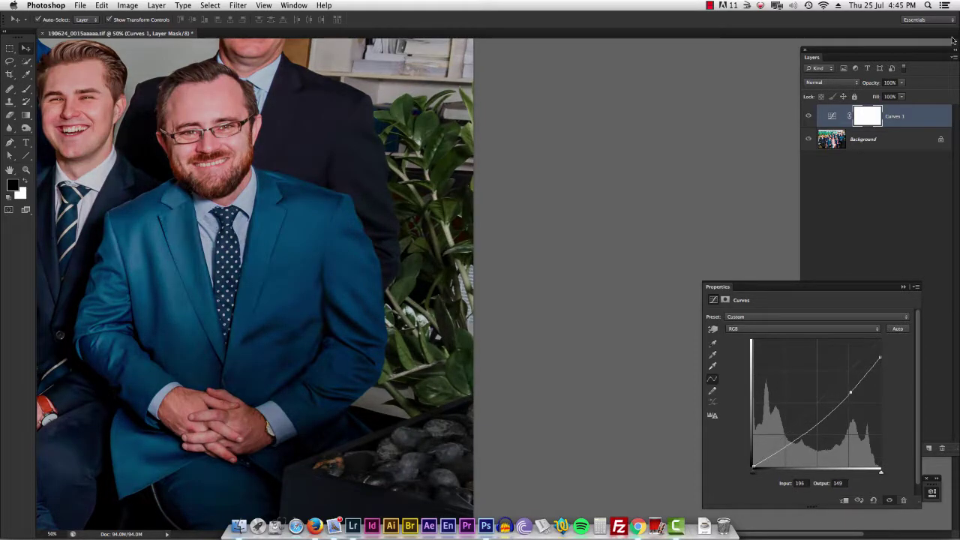
Invert the Curves mask and paint the darkening onto the plant in white at 44% opacity and 26% flow
key("super+i")
key("b")
key("x")
left_click_drag(168, 20, 155, 20)
left_click_drag(230, 20, 222, 20)
mouse_move(372, 316)
left_mouse_down()
mouse_move(422, 319)
mouse_move(409, 320)
left_mouse_up()
mouse_move(442, 351)
left_mouse_down()
mouse_move(417, 324)
mouse_move(454, 166)
mouse_move(459, 296)
mouse_move(559, 193)
left_mouse_up()
Compare the plant with and without the Curves darkening
scroll(559, 193, "down", 3)
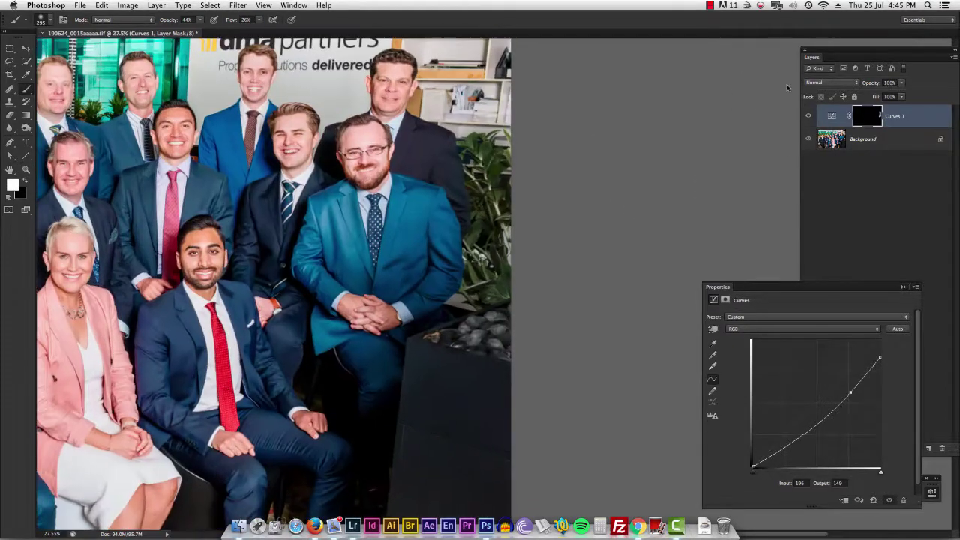
left_click(808, 117)
left_click(809, 117)
left_click(809, 117)
left_click(808, 116)
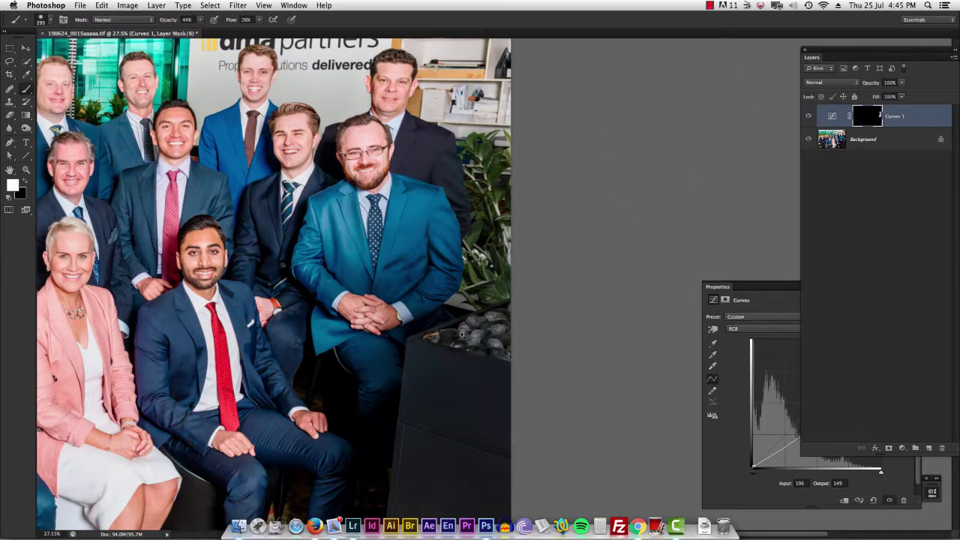
Extend the Curves darkening over the pebbles and the pale gap beneath the teal sleeve, and merge it into the Background
scroll(461, 334, "up", 2)
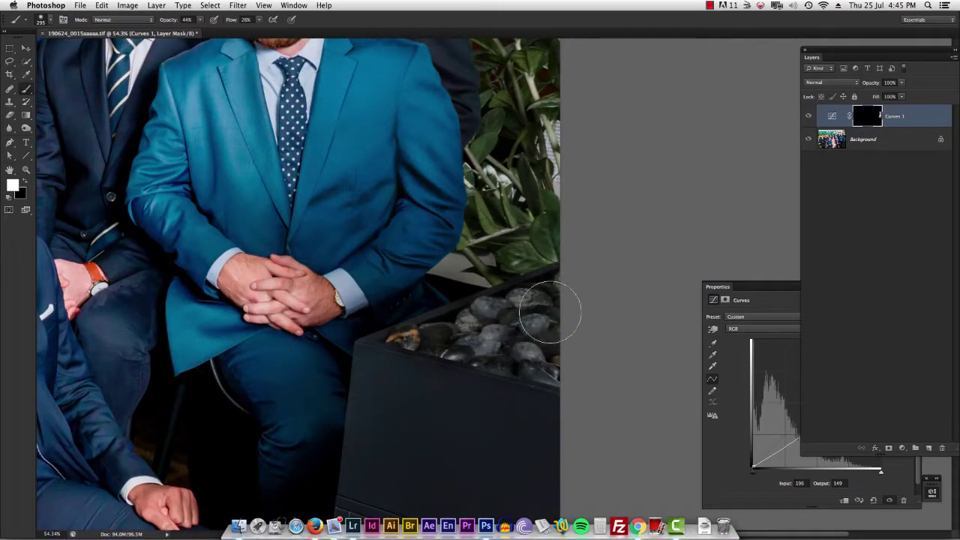
scroll(549, 313, "down", 2)
scroll(472, 278, "up", 4)
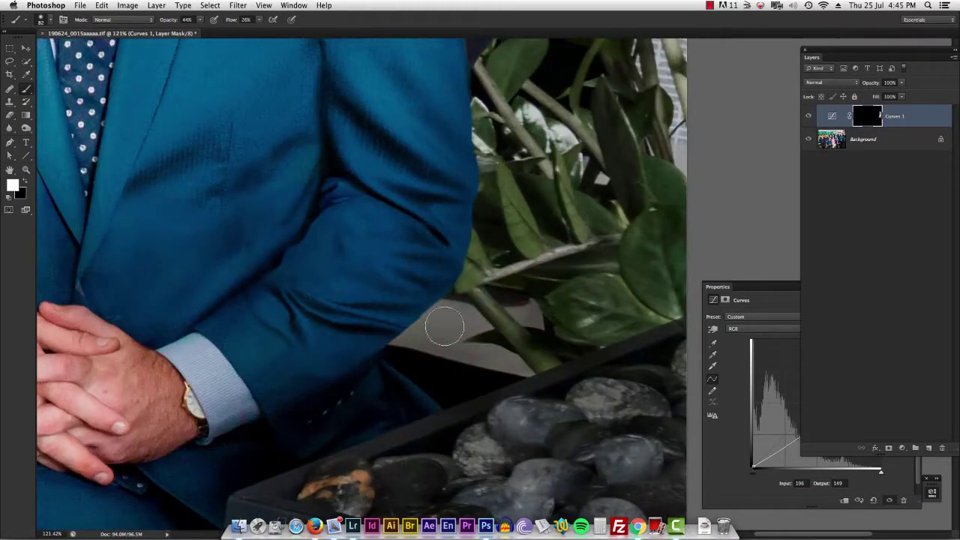
scroll(571, 201, "down", 2)
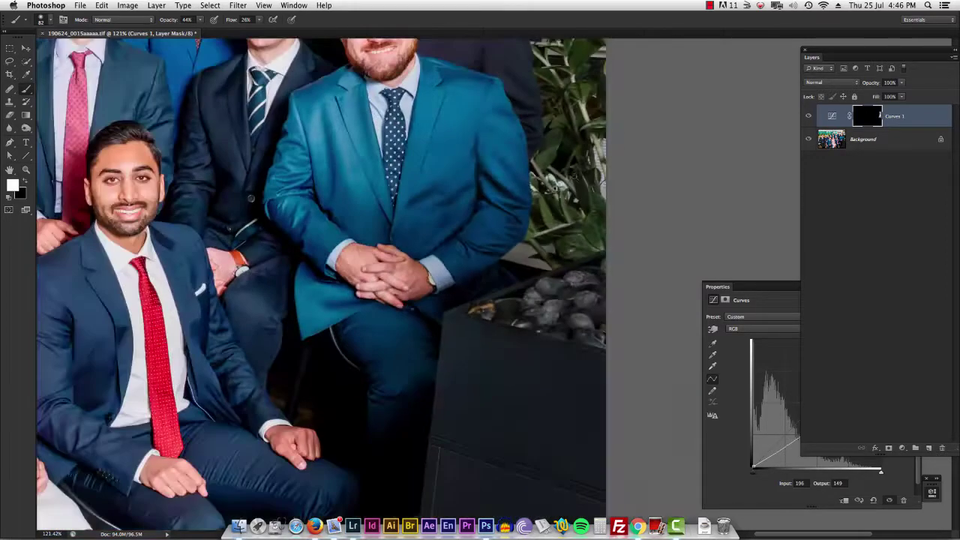
scroll(522, 160, "down", 2)
key("BackSpace")
Clone darker foliage over the bright white leaves beside the teal sleeve at 62% opacity and 56% flow, finishing with a 38 px brush
key("s")
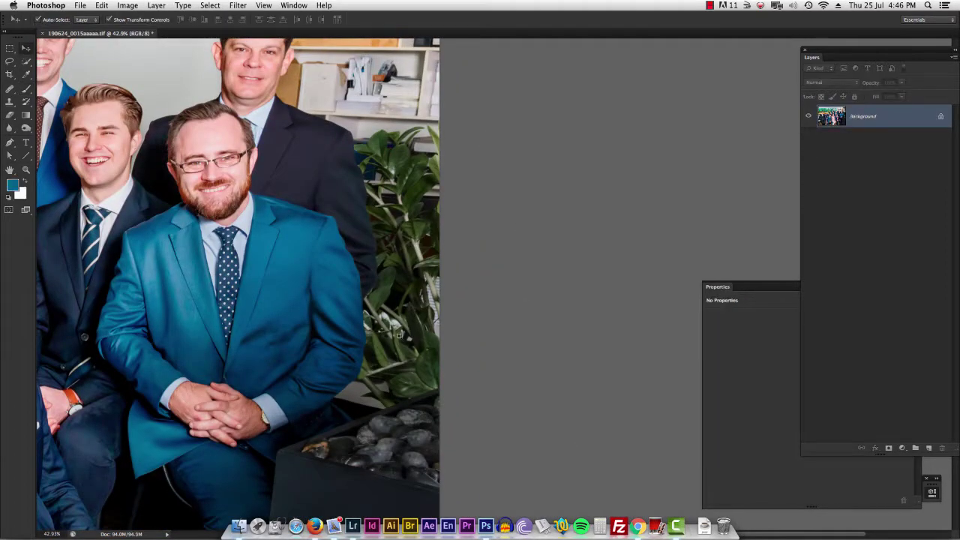
scroll(397, 262, "up", 3)
left_click_drag(422, 263, 400, 264)
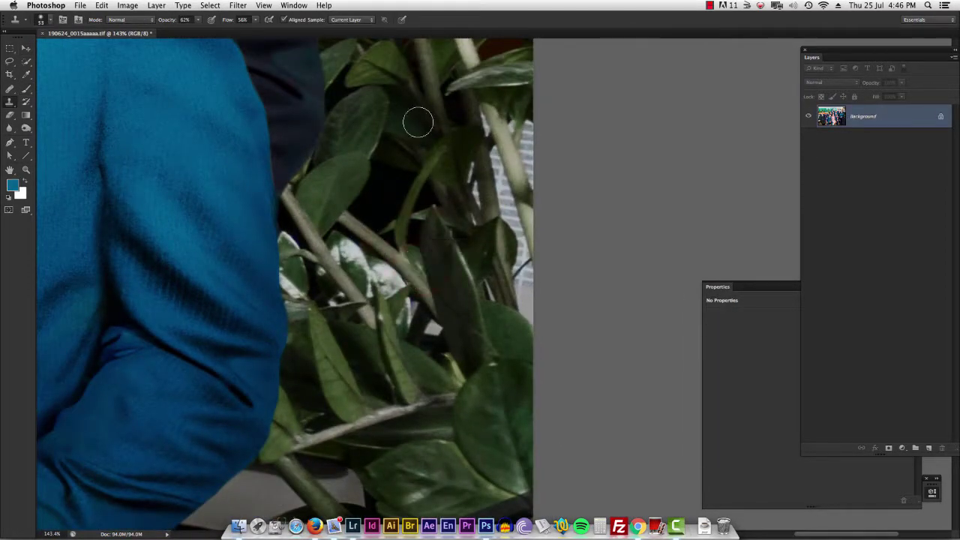
mouse_move(445, 198)
left_mouse_down()
mouse_move(444, 300)
mouse_move(433, 311)
left_mouse_up()
mouse_move(373, 405)
left_mouse_down()
mouse_move(337, 378)
mouse_move(320, 341)
mouse_move(356, 399)
mouse_move(385, 411)
mouse_move(341, 393)
left_mouse_up()
left_click_drag(411, 261, 400, 263)
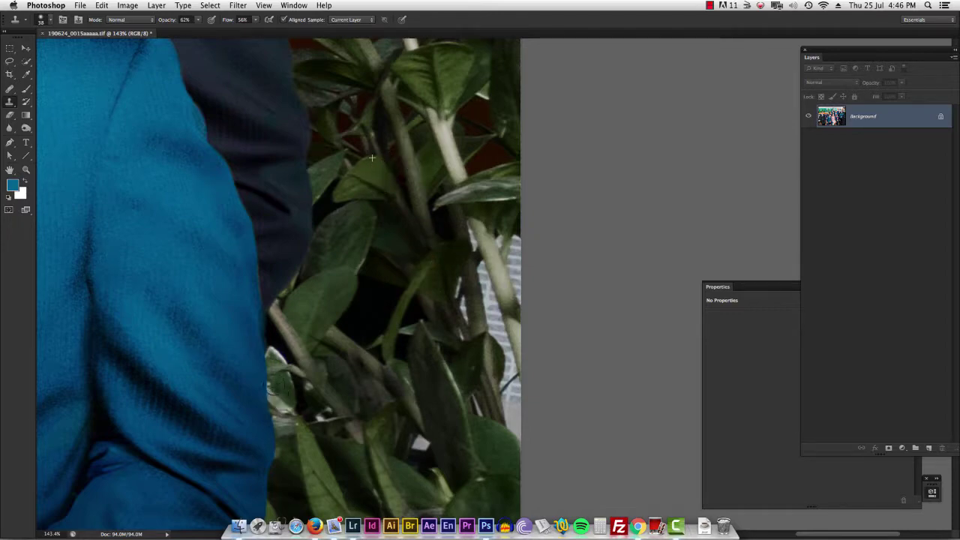
mouse_move(272, 388)
left_mouse_down()
mouse_move(283, 374)
mouse_move(326, 413)
mouse_move(300, 381)
mouse_move(322, 423)
left_mouse_up()
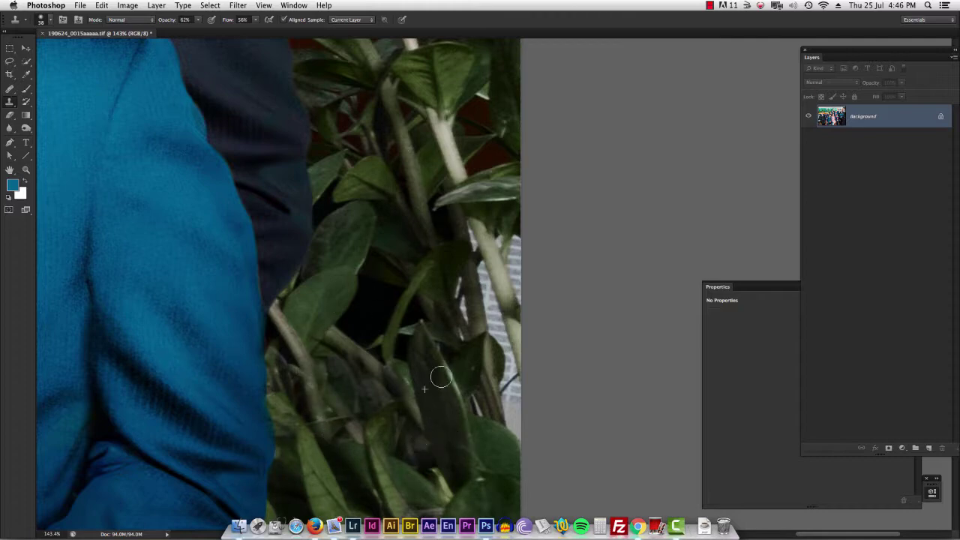
left_click_drag(475, 398, 367, 401)
Clone foliage over the pale background and light stem along the photo's edge with a 67 px brush
left_click_drag(450, 394, 576, 304)
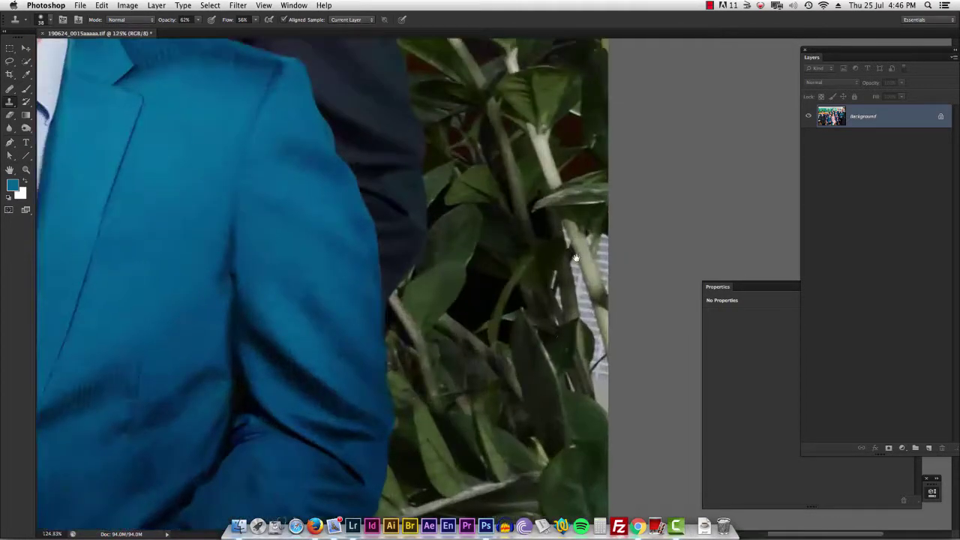
mouse_move(577, 257)
left_mouse_down()
mouse_move(527, 262)
mouse_move(424, 250)
left_mouse_up()
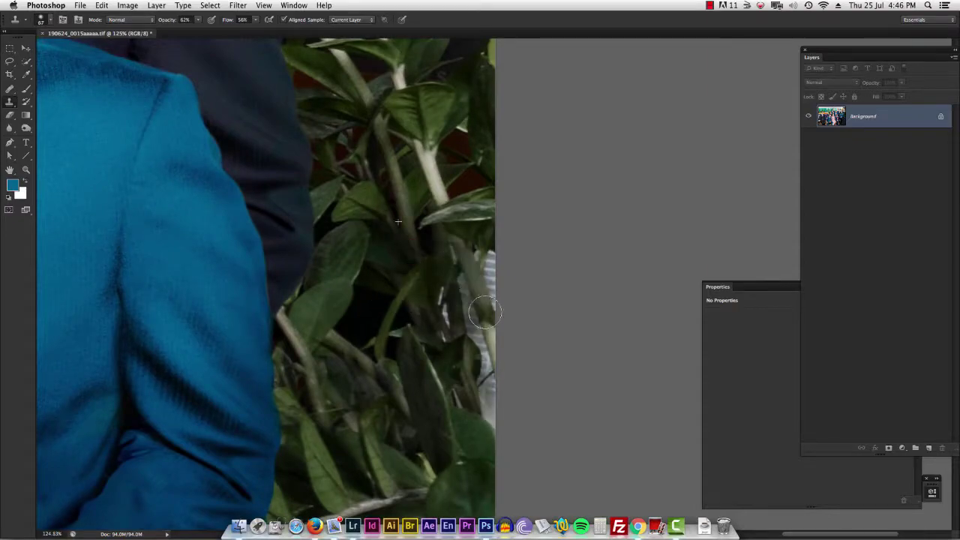